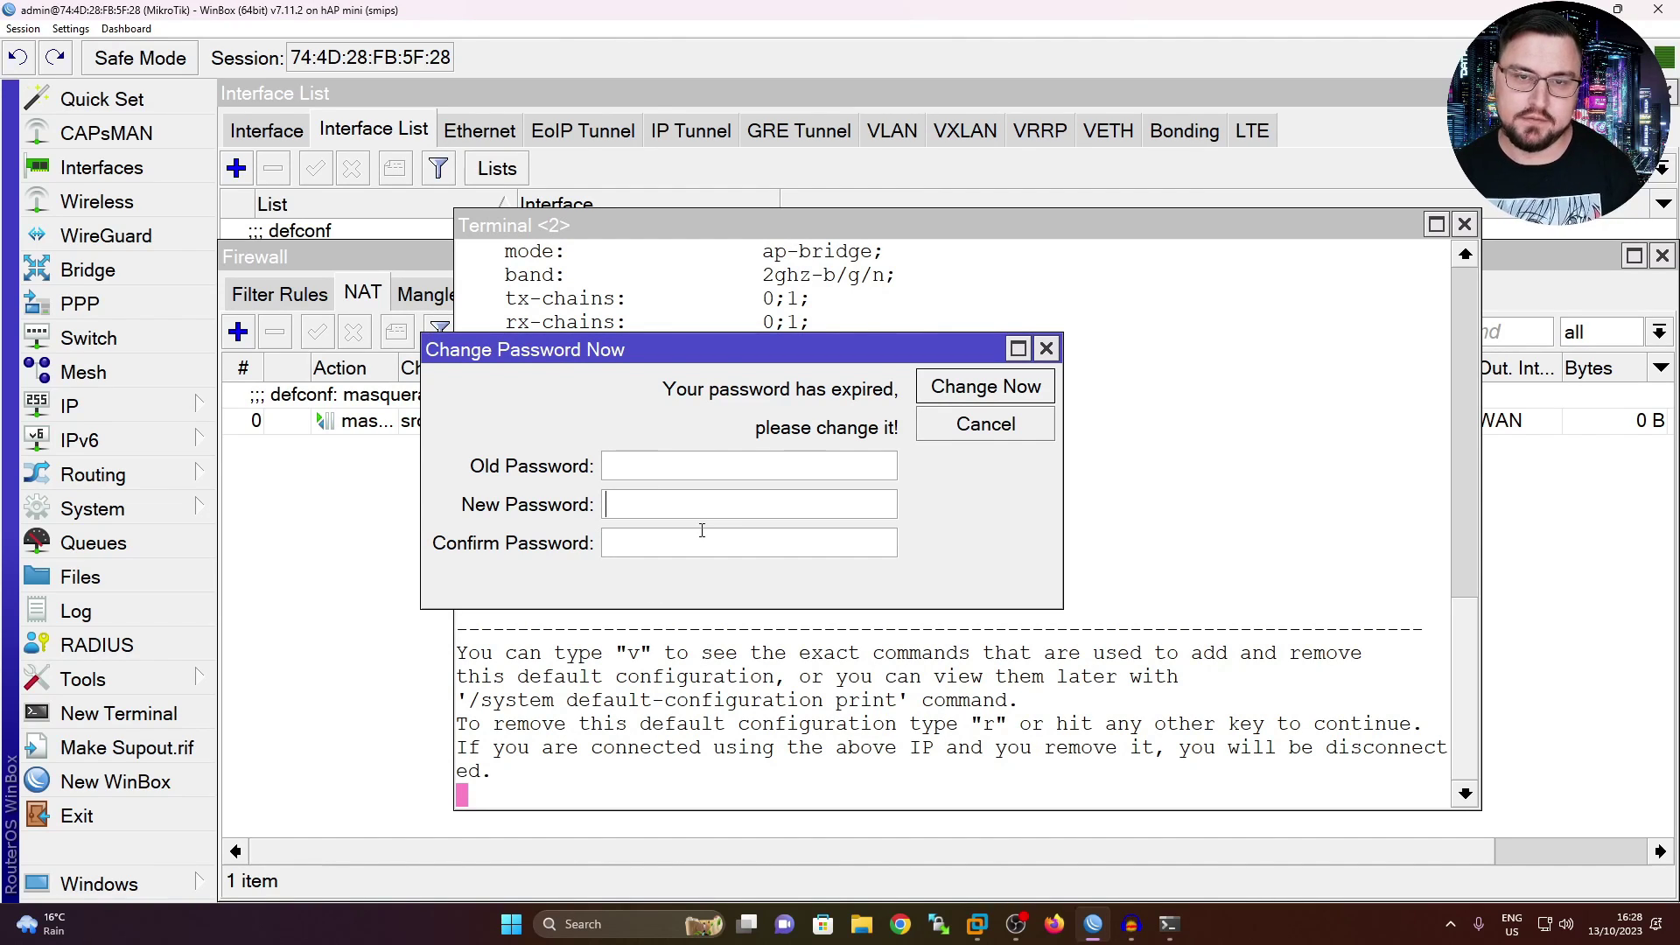
Step: Change the expired router password by entering and confirming a new password
{"action": "type", "text": "*********"}
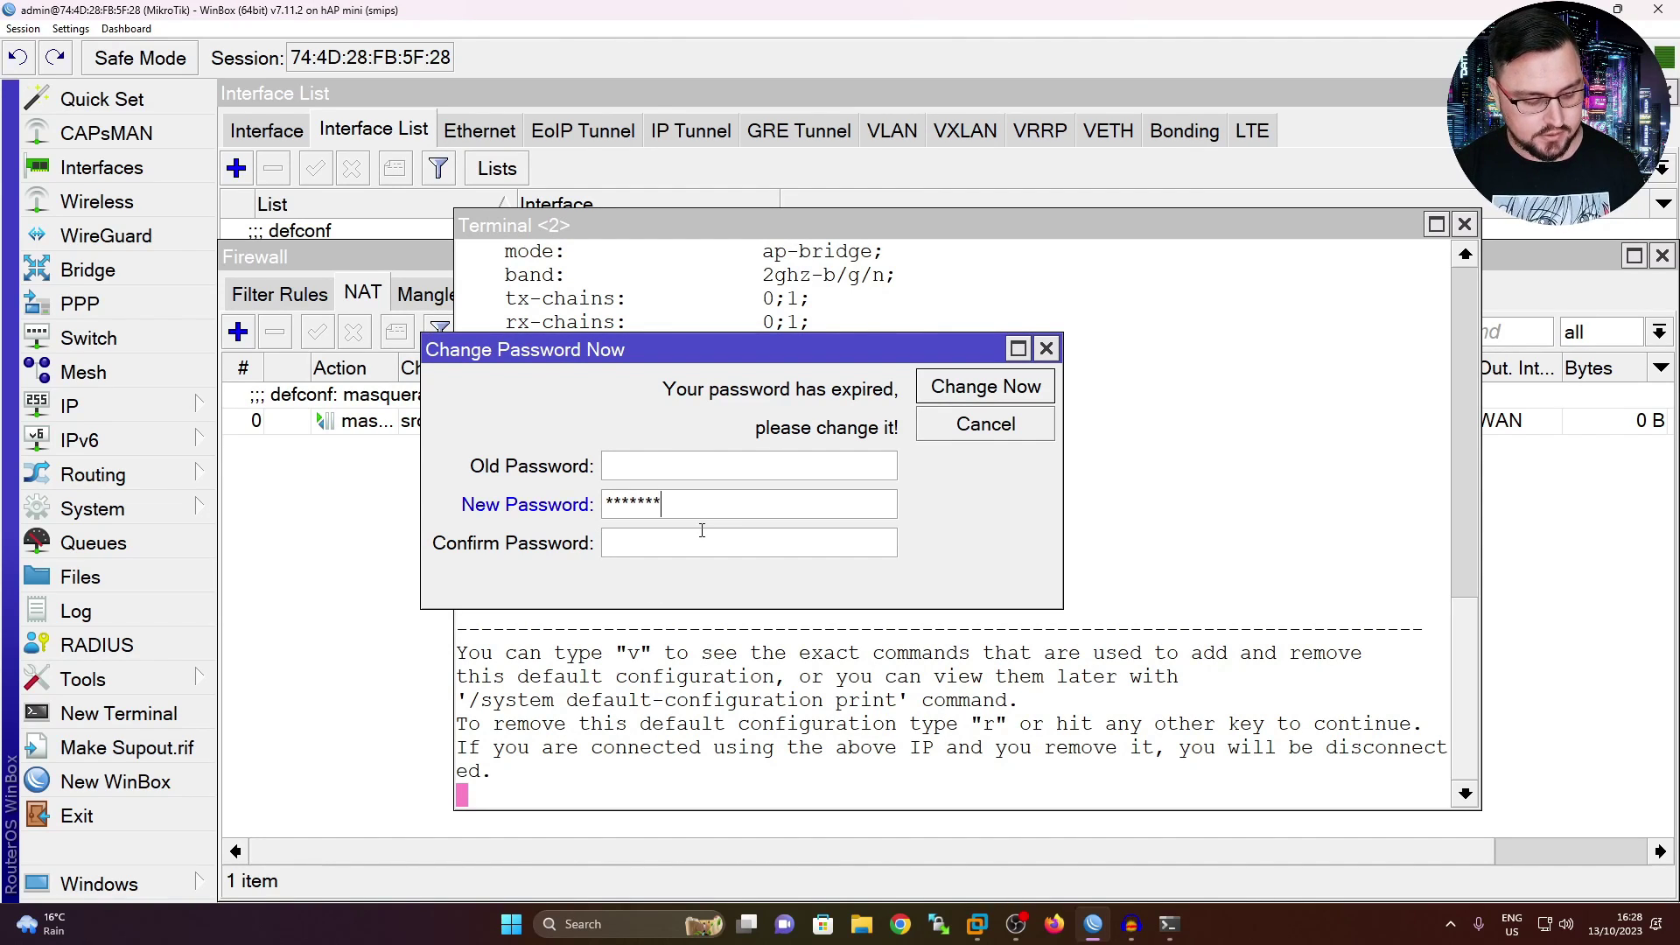
{"action": "key", "text": "Tab"}
{"action": "type", "text": "*********"}
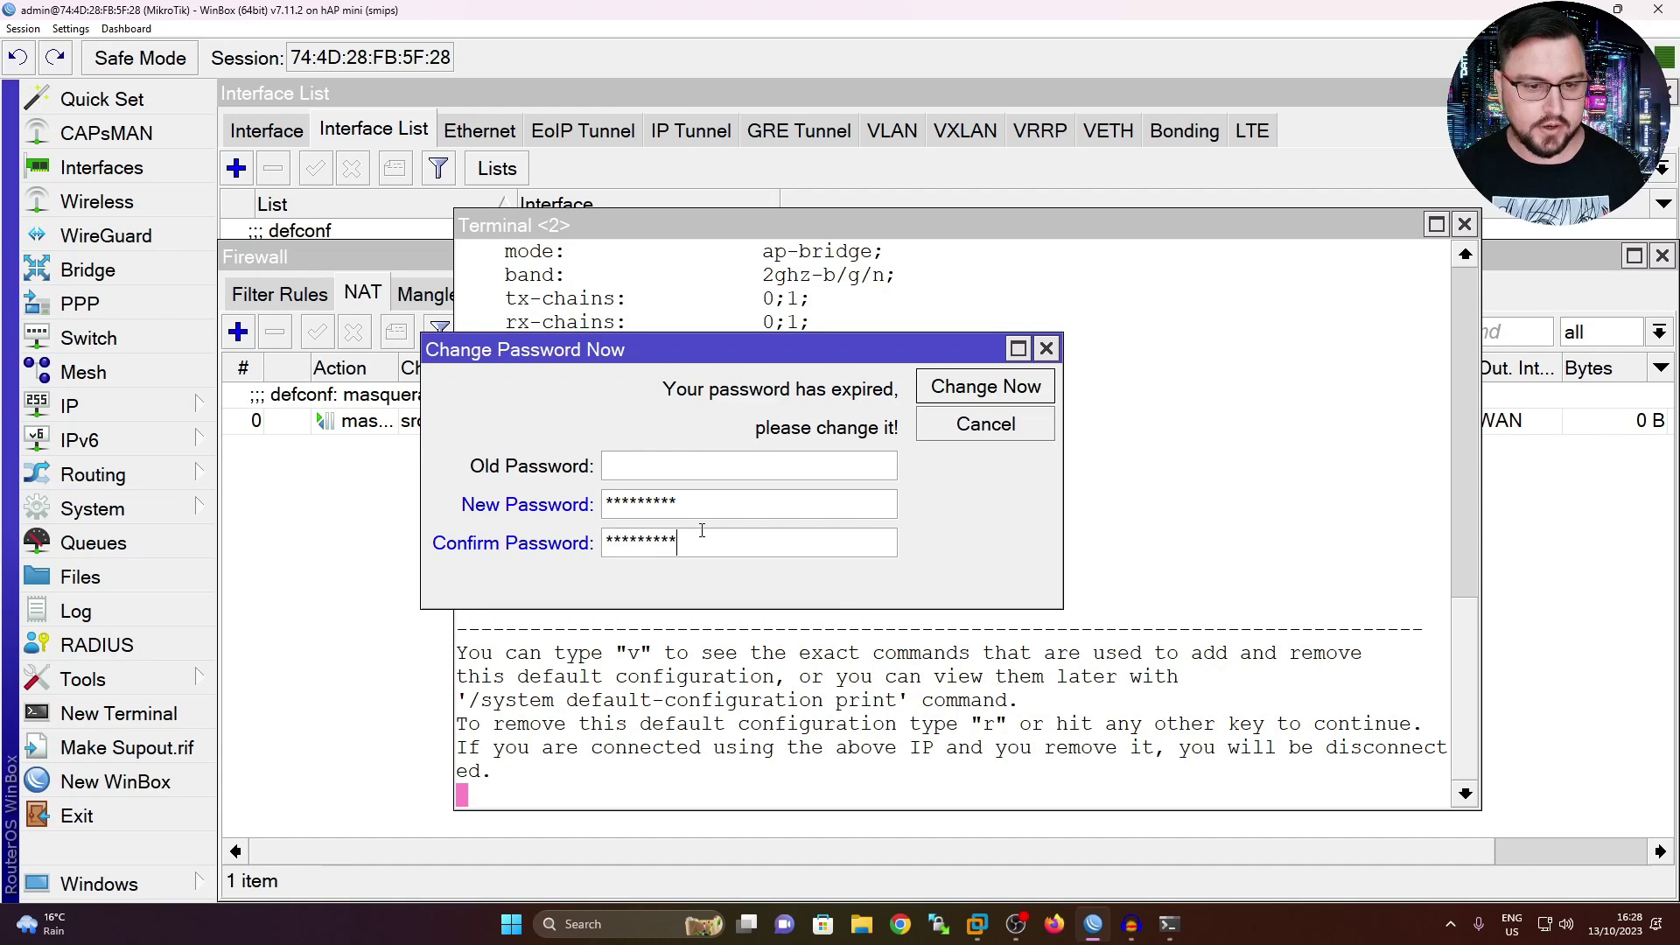
{"action": "left_click", "coordinate": [977, 398]}
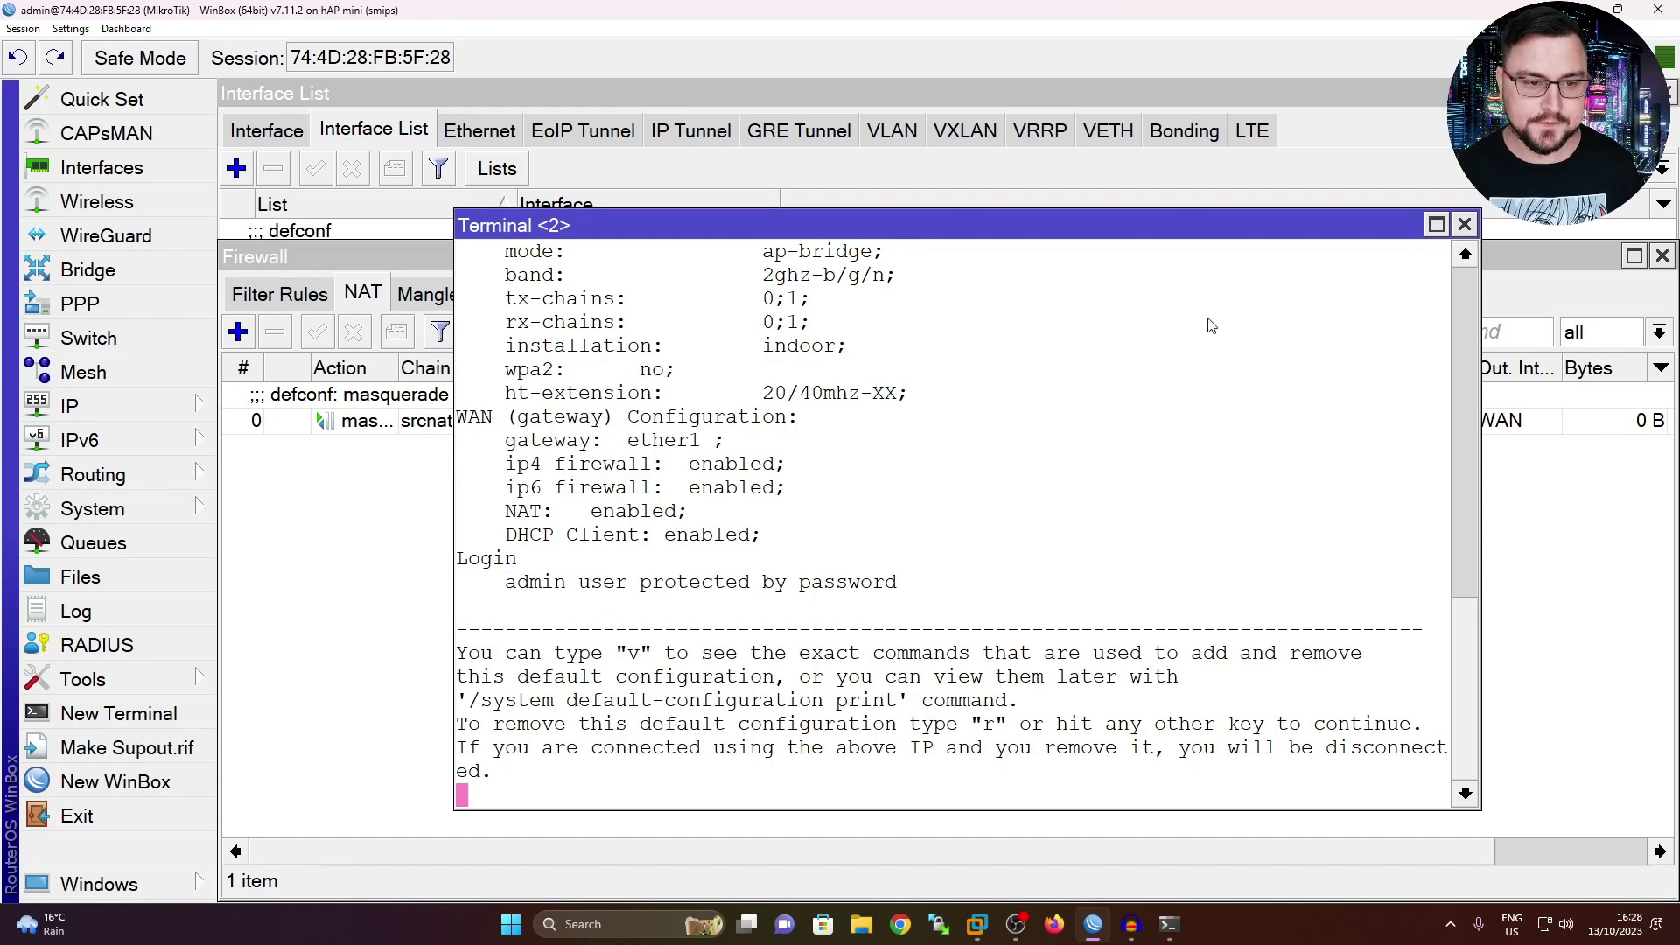
Step: Close the terminal and all other open windows to clear the workspace
{"action": "left_click", "coordinate": [1462, 226]}
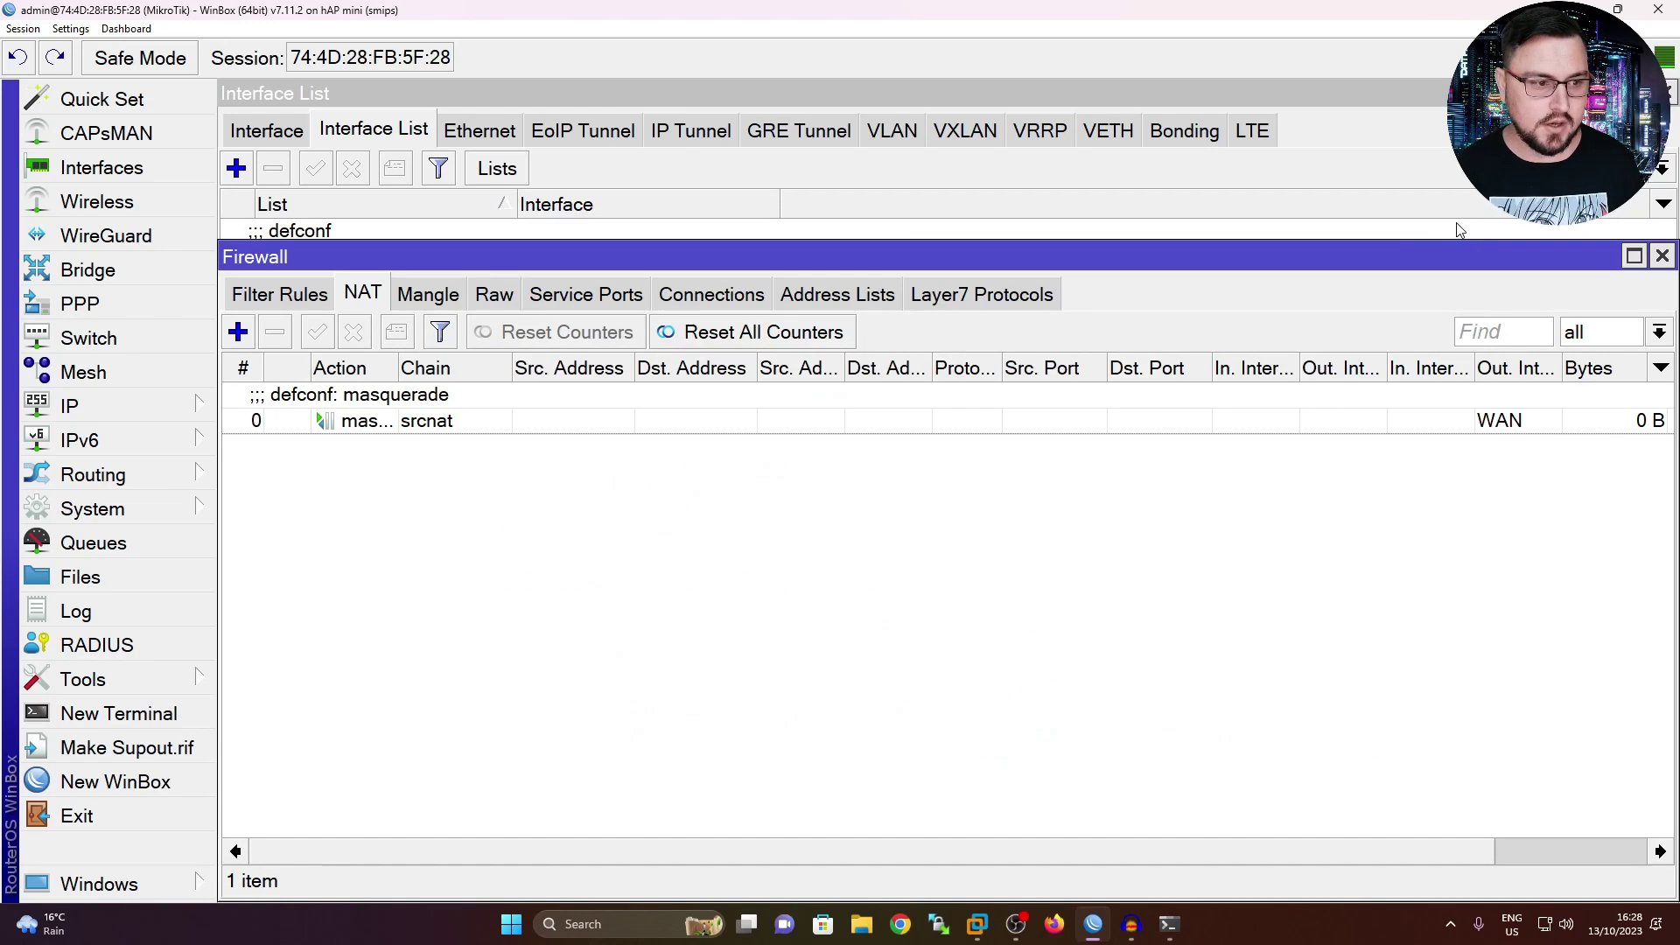
{"action": "left_click", "coordinate": [24, 28]}
{"action": "left_click", "coordinate": [63, 161]}
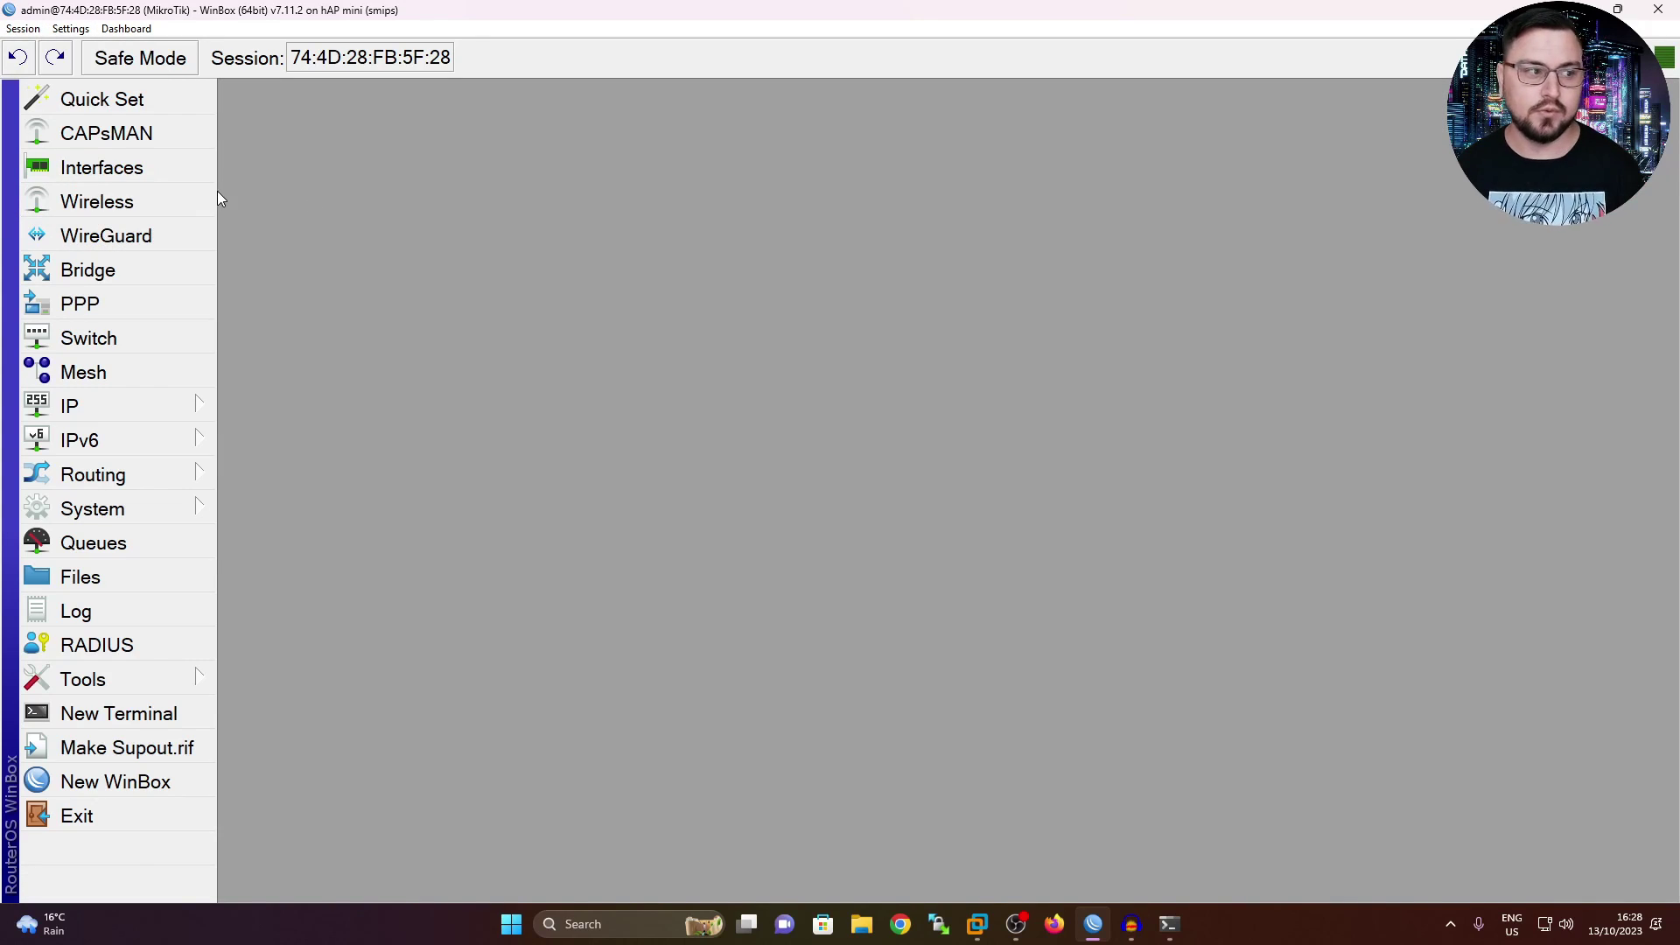
Step: Open the router's interface list and examine the bridge, ether1, ether2, ether3 and wlan1 entries
{"action": "left_click", "coordinate": [176, 164]}
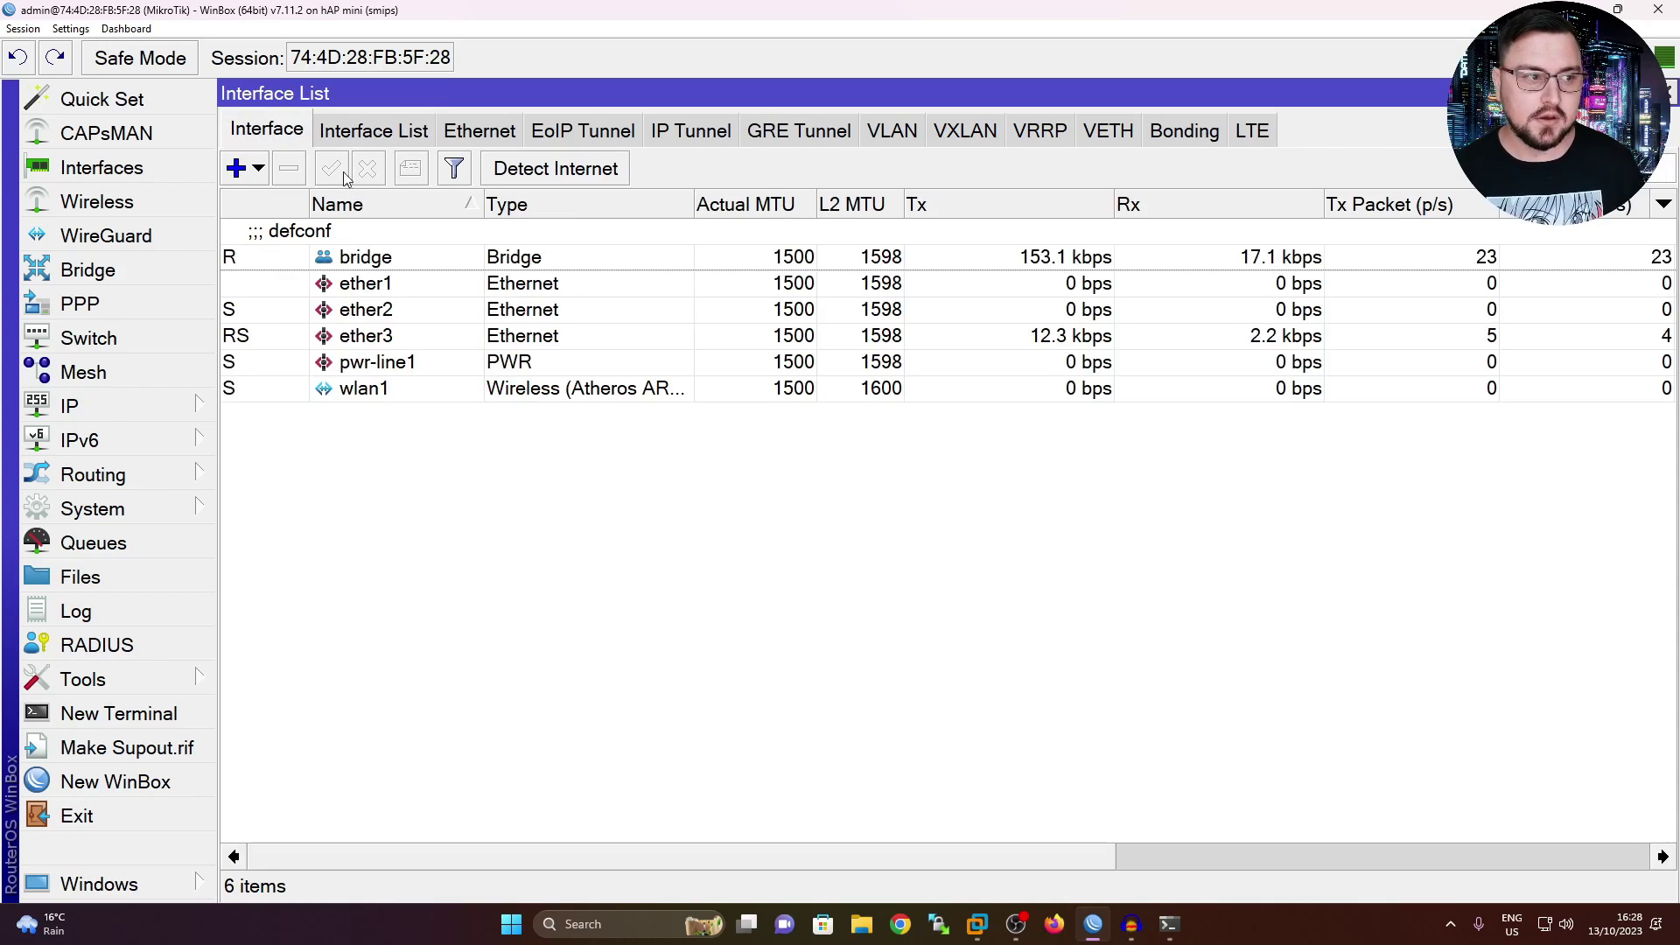
{"action": "left_click", "coordinate": [538, 262]}
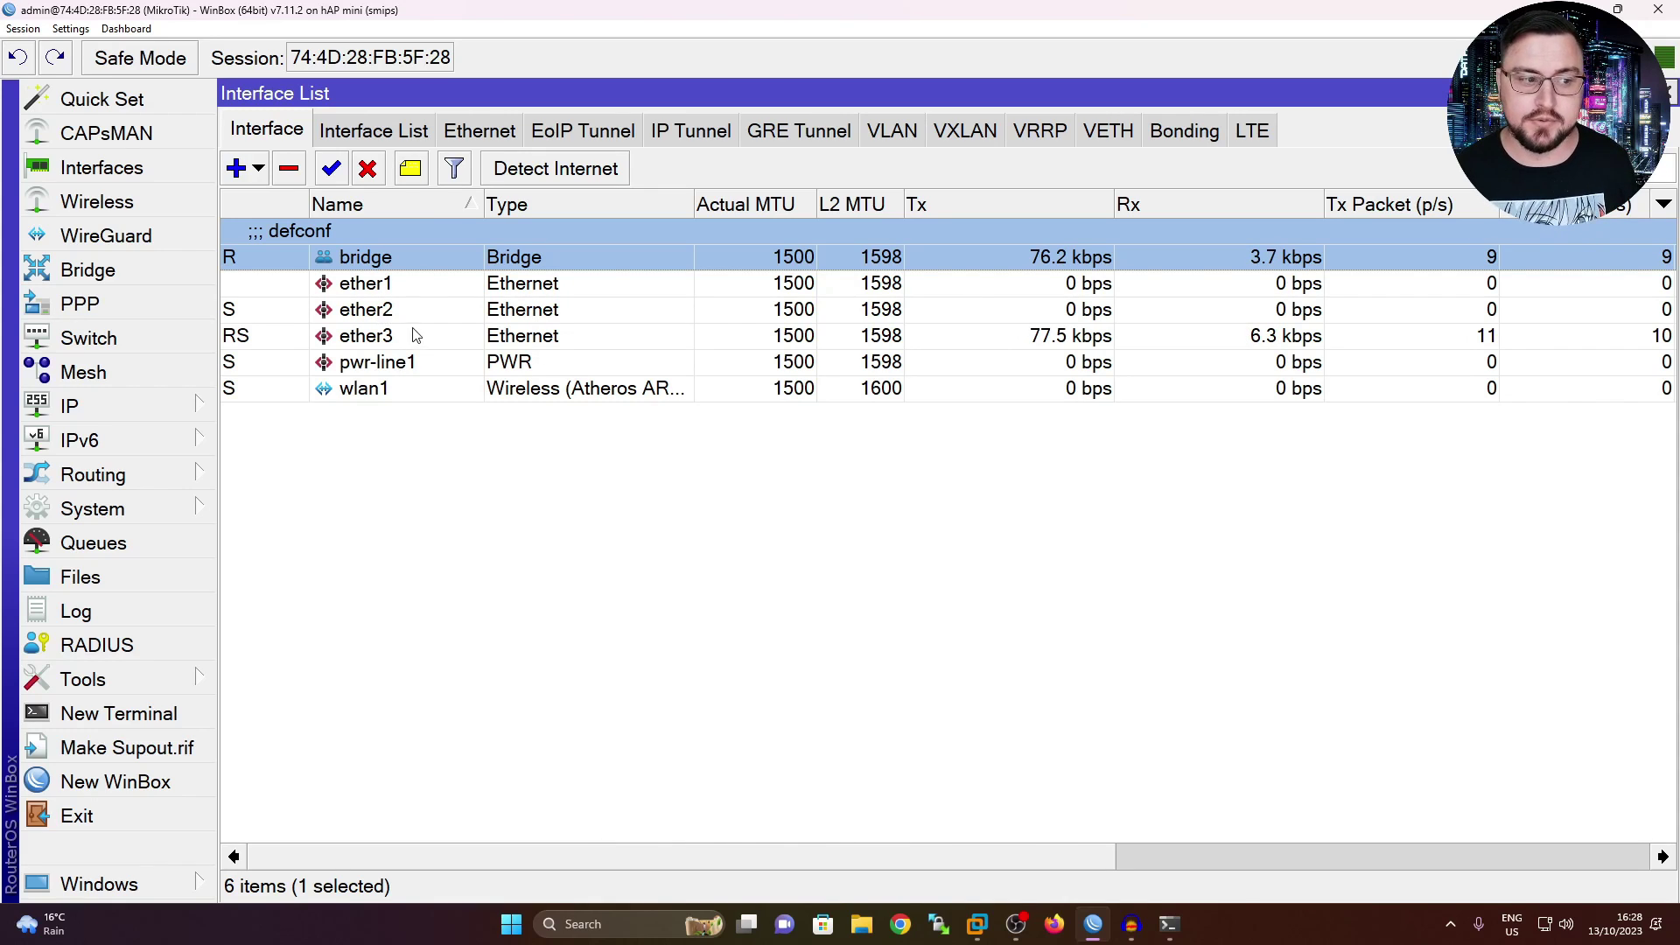
{"action": "left_click", "coordinate": [324, 312]}
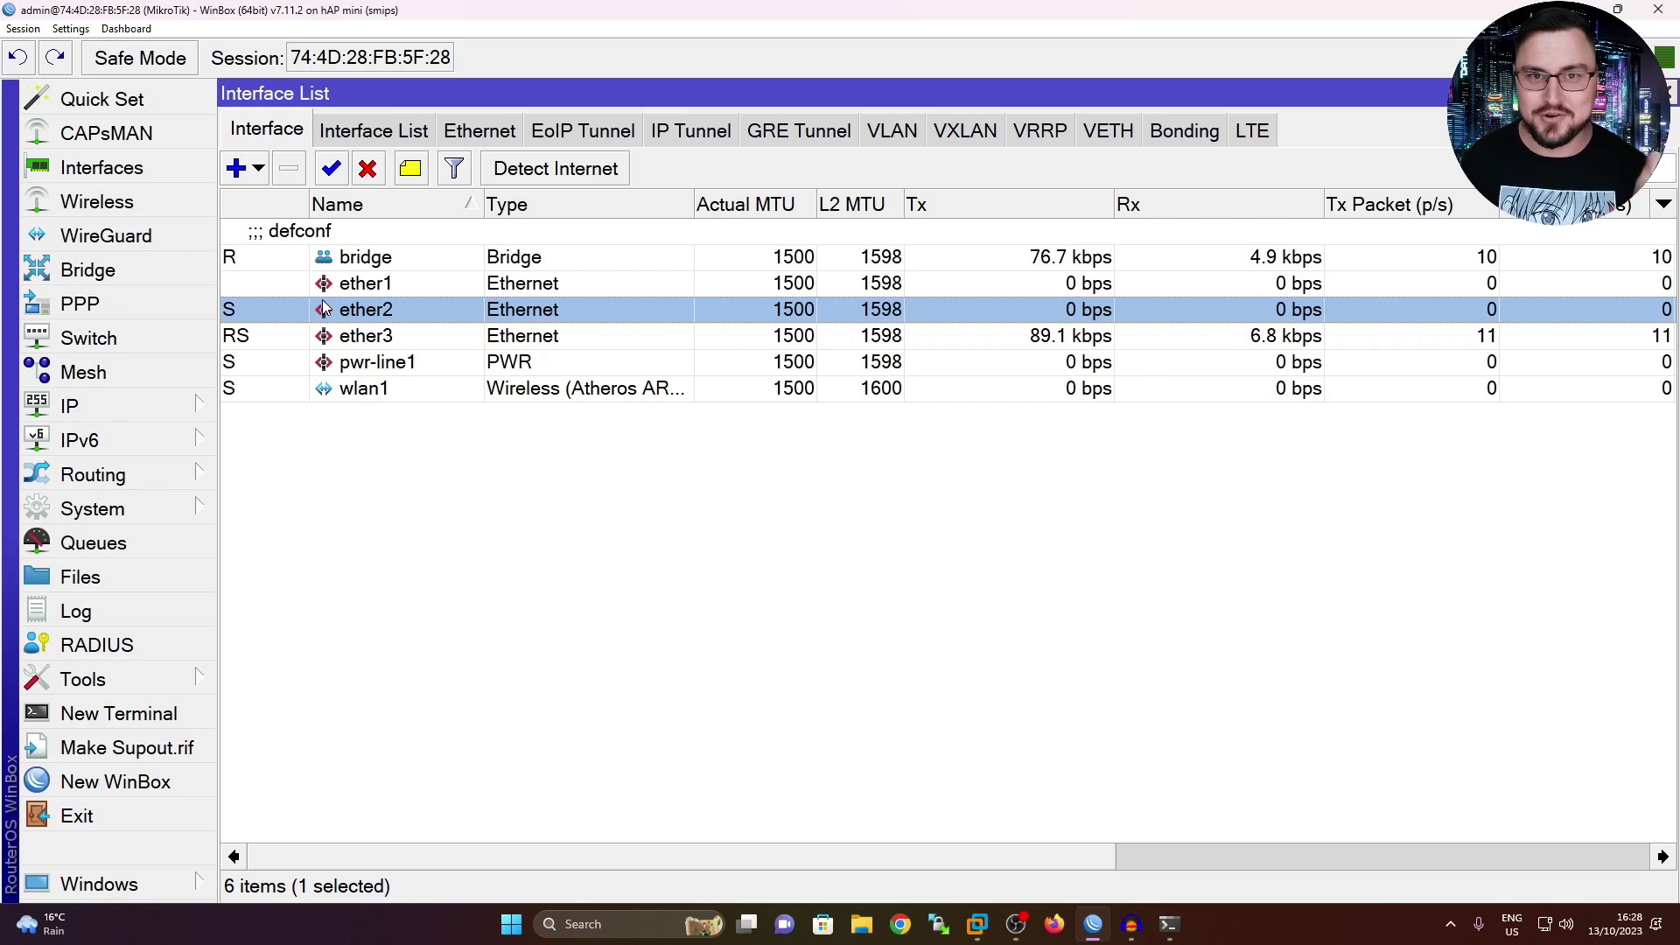
{"action": "left_click", "coordinate": [410, 277]}
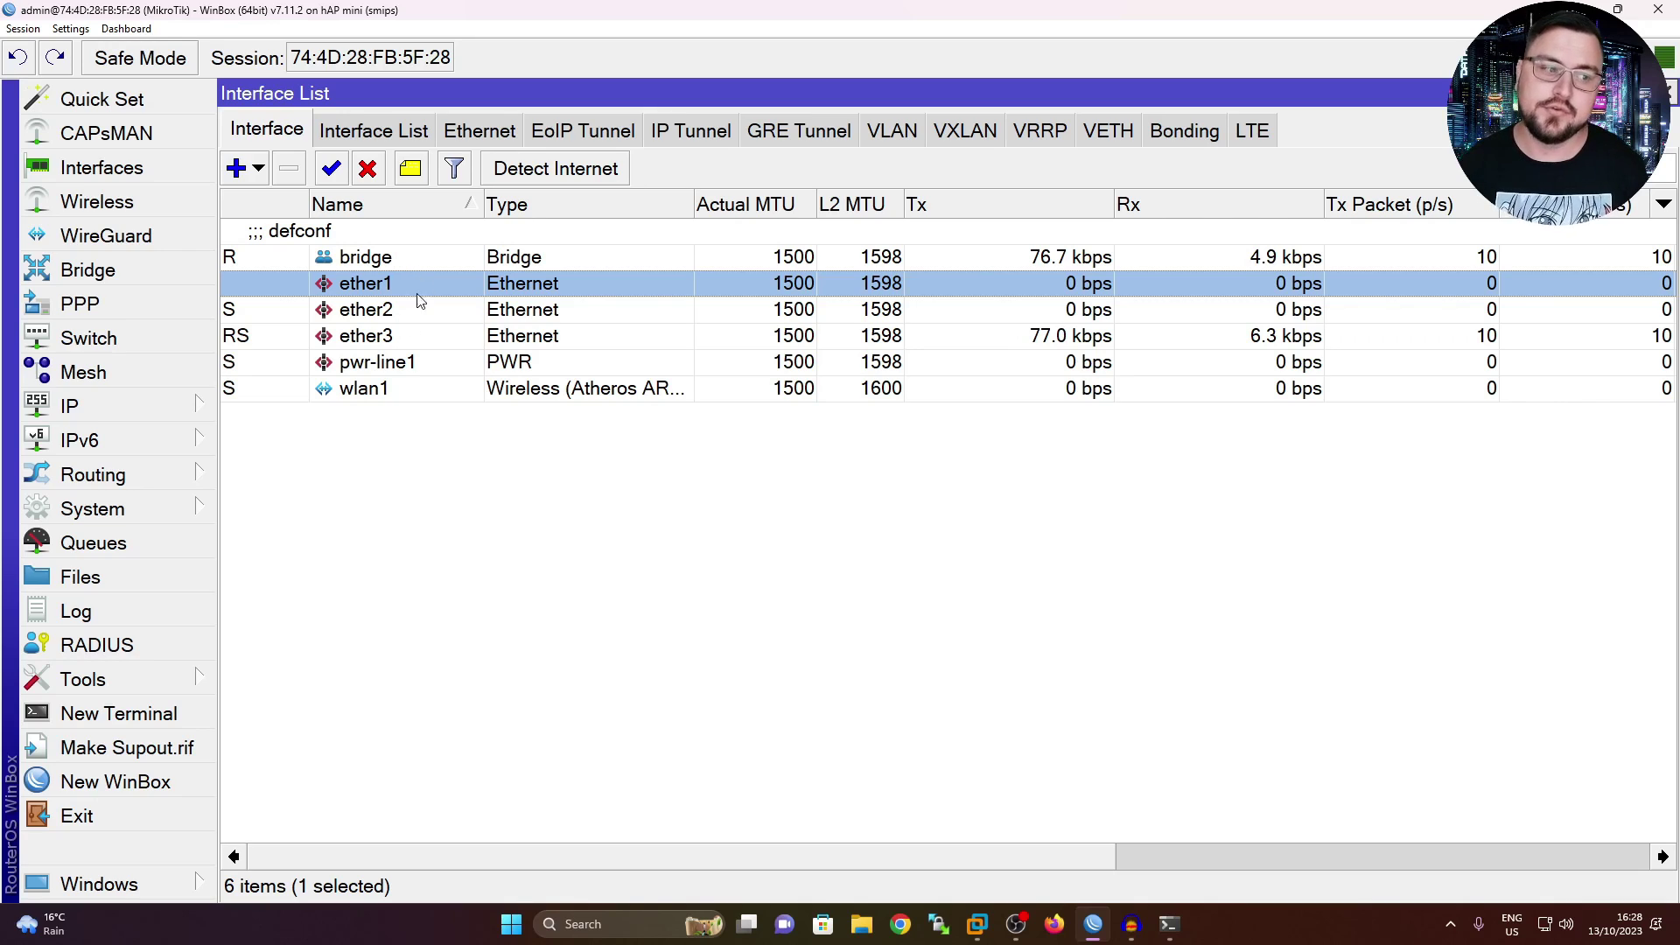
{"action": "left_click", "coordinate": [417, 348]}
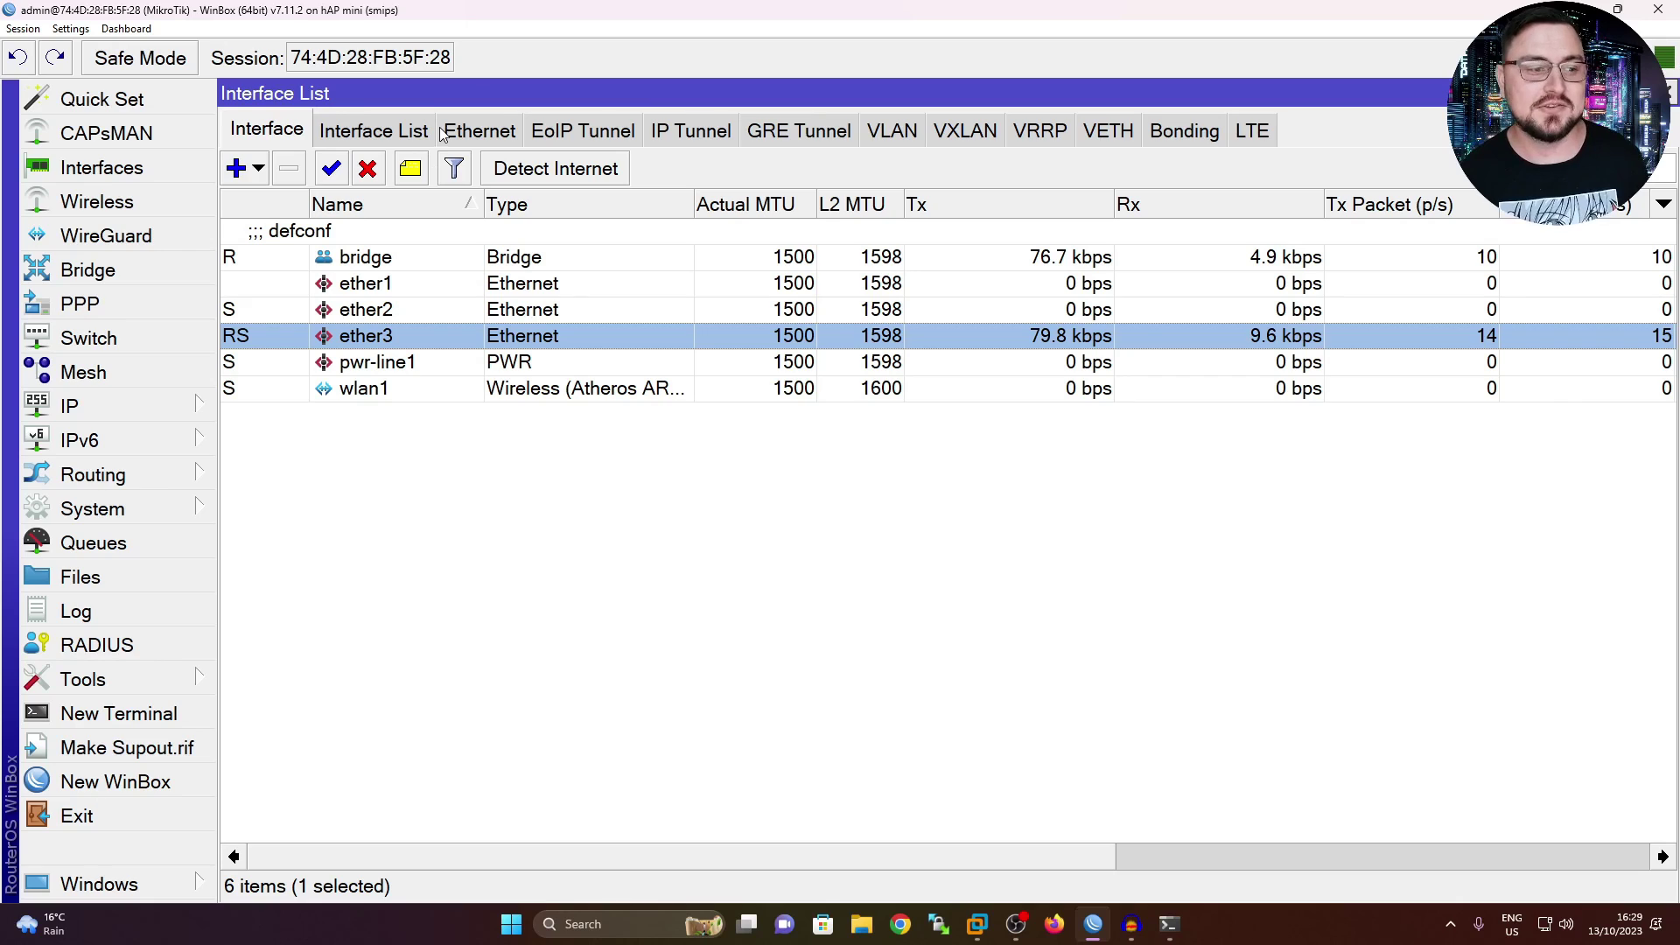
{"action": "left_click", "coordinate": [486, 400]}
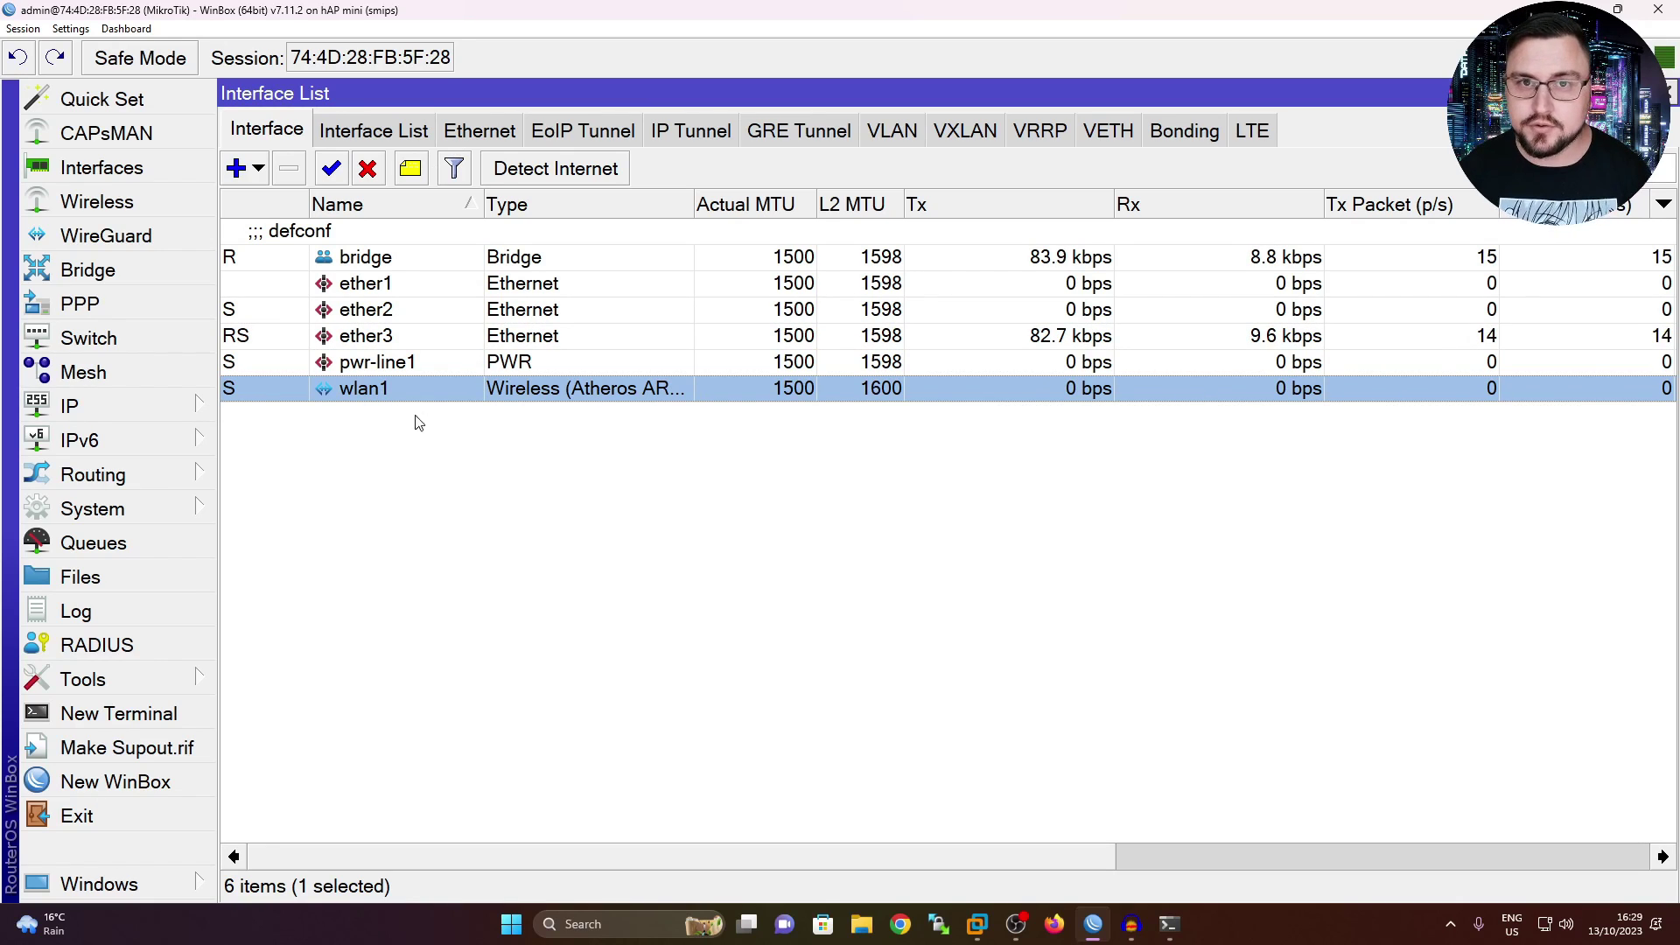
Step: Scan for wireless networks on wlan1, set it to connect to the TST access point, and close its settings
{"action": "double_click", "coordinate": [474, 387]}
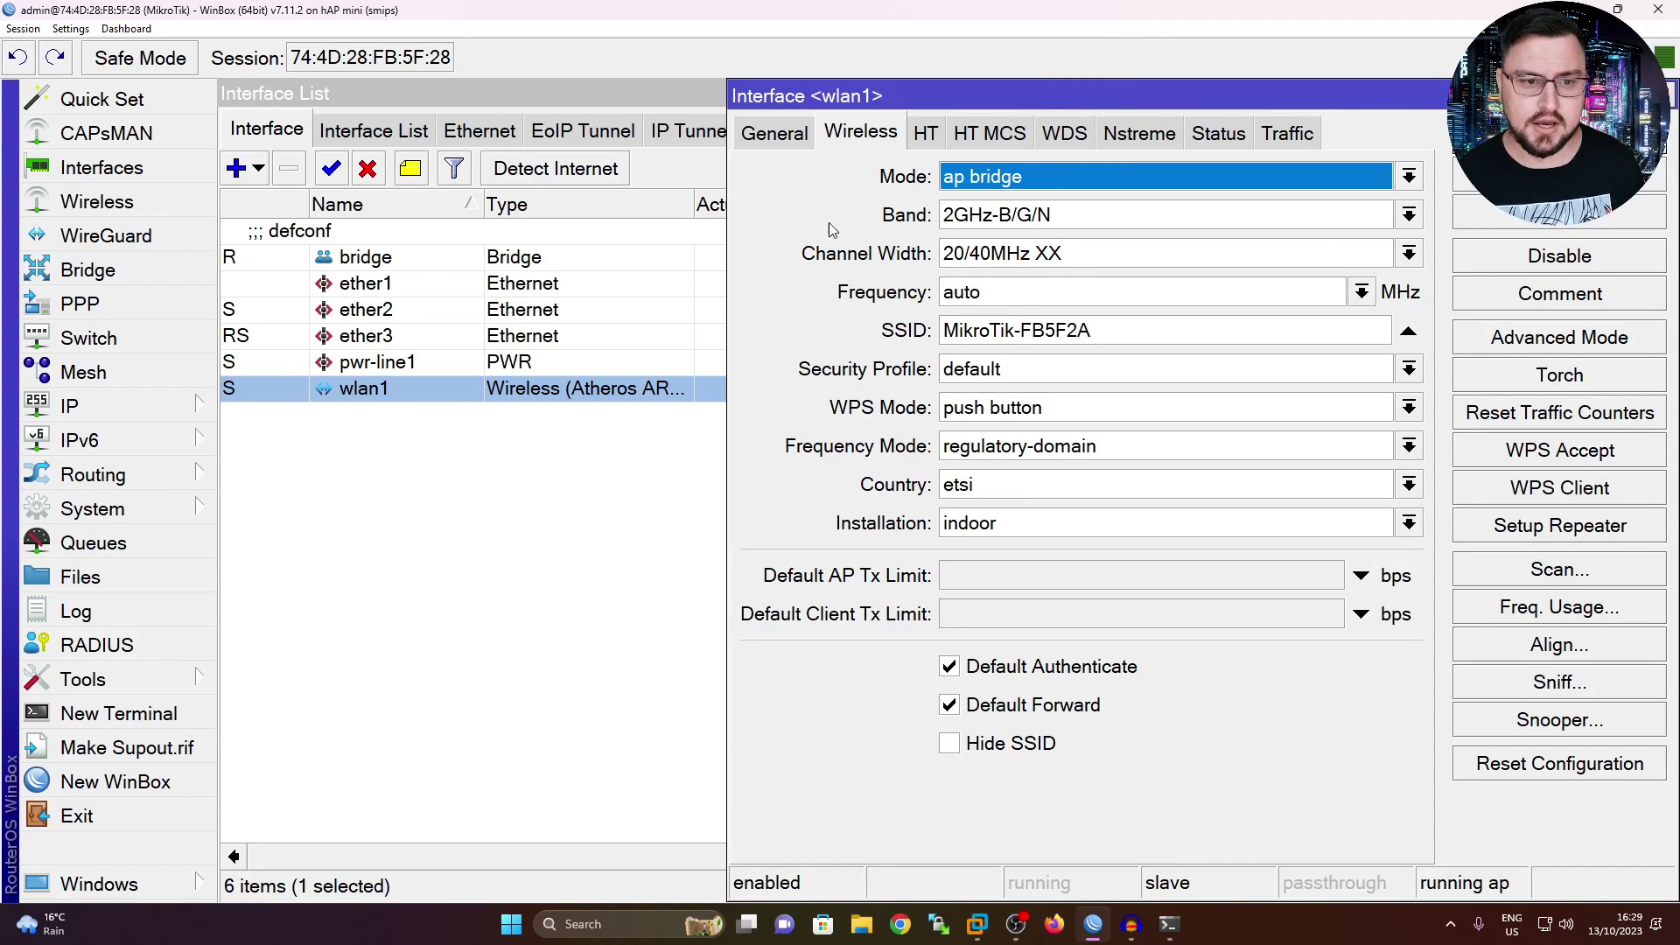
{"action": "left_click", "coordinate": [1482, 573]}
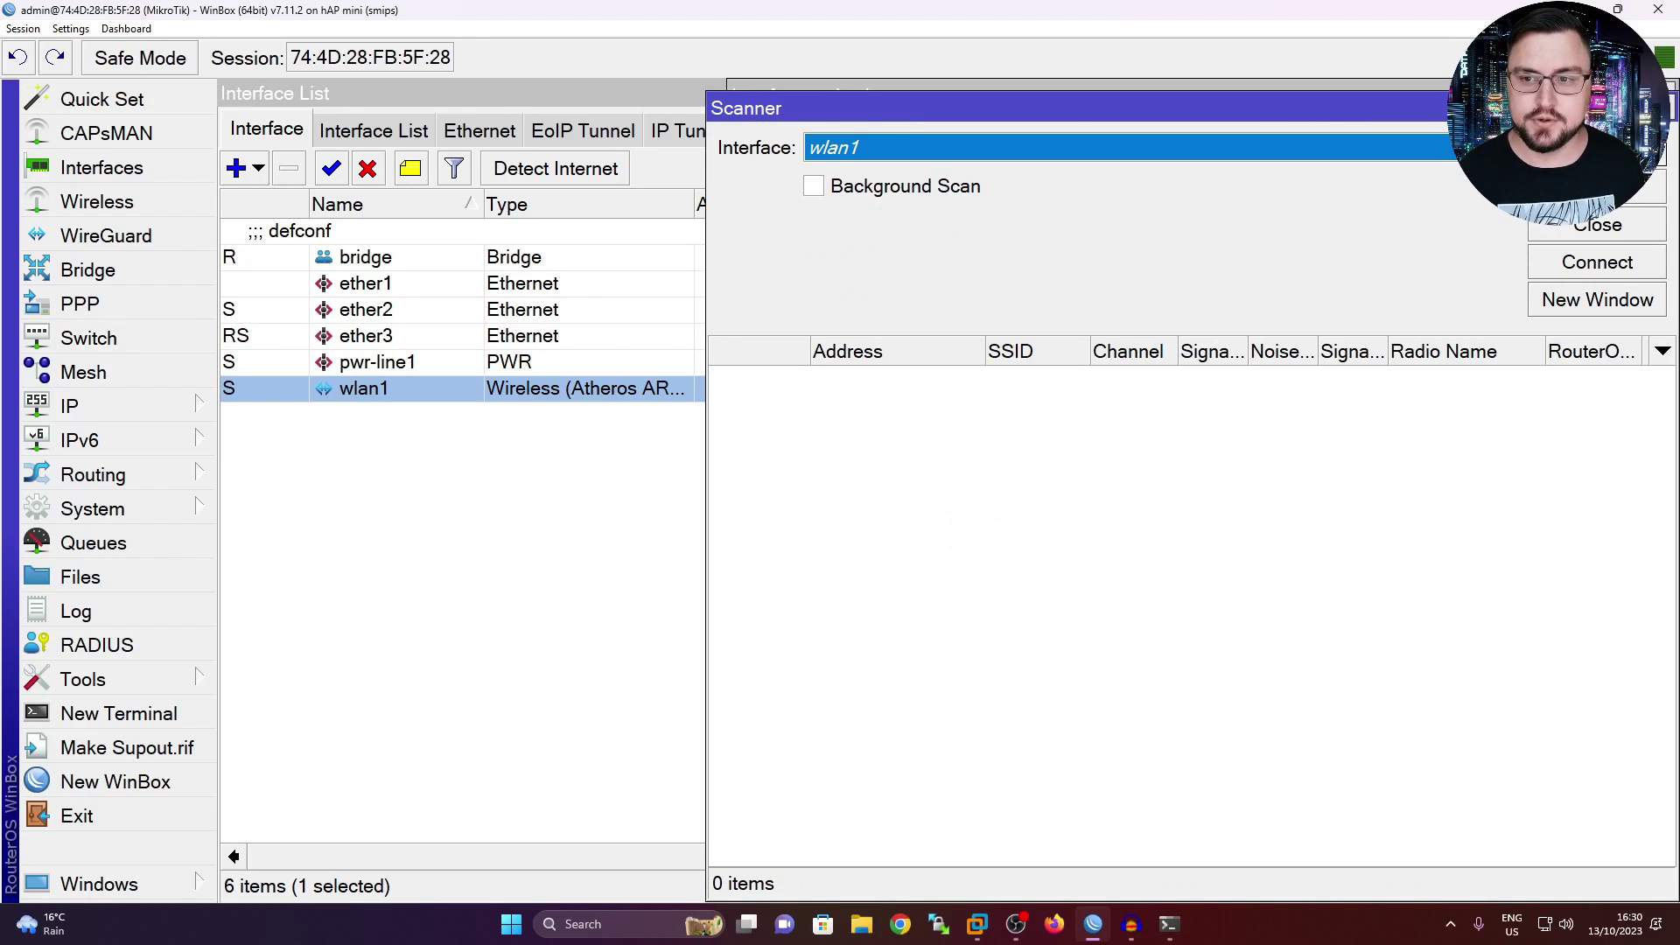
{"action": "left_click", "coordinate": [1597, 149]}
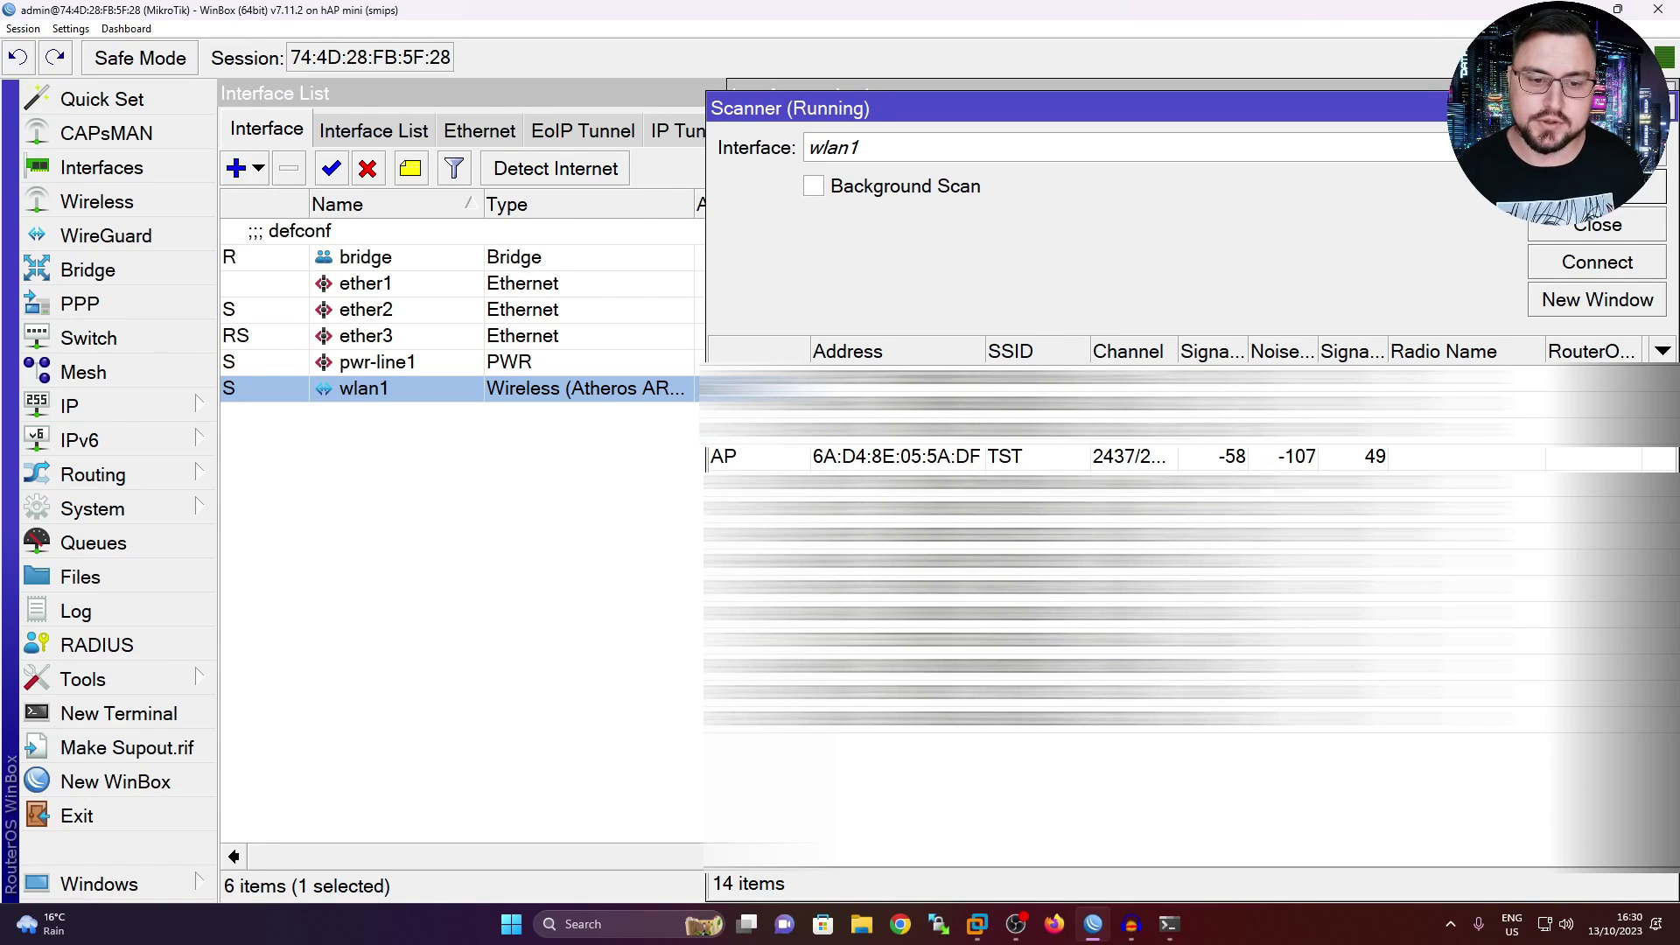
{"action": "left_click", "coordinate": [1029, 459]}
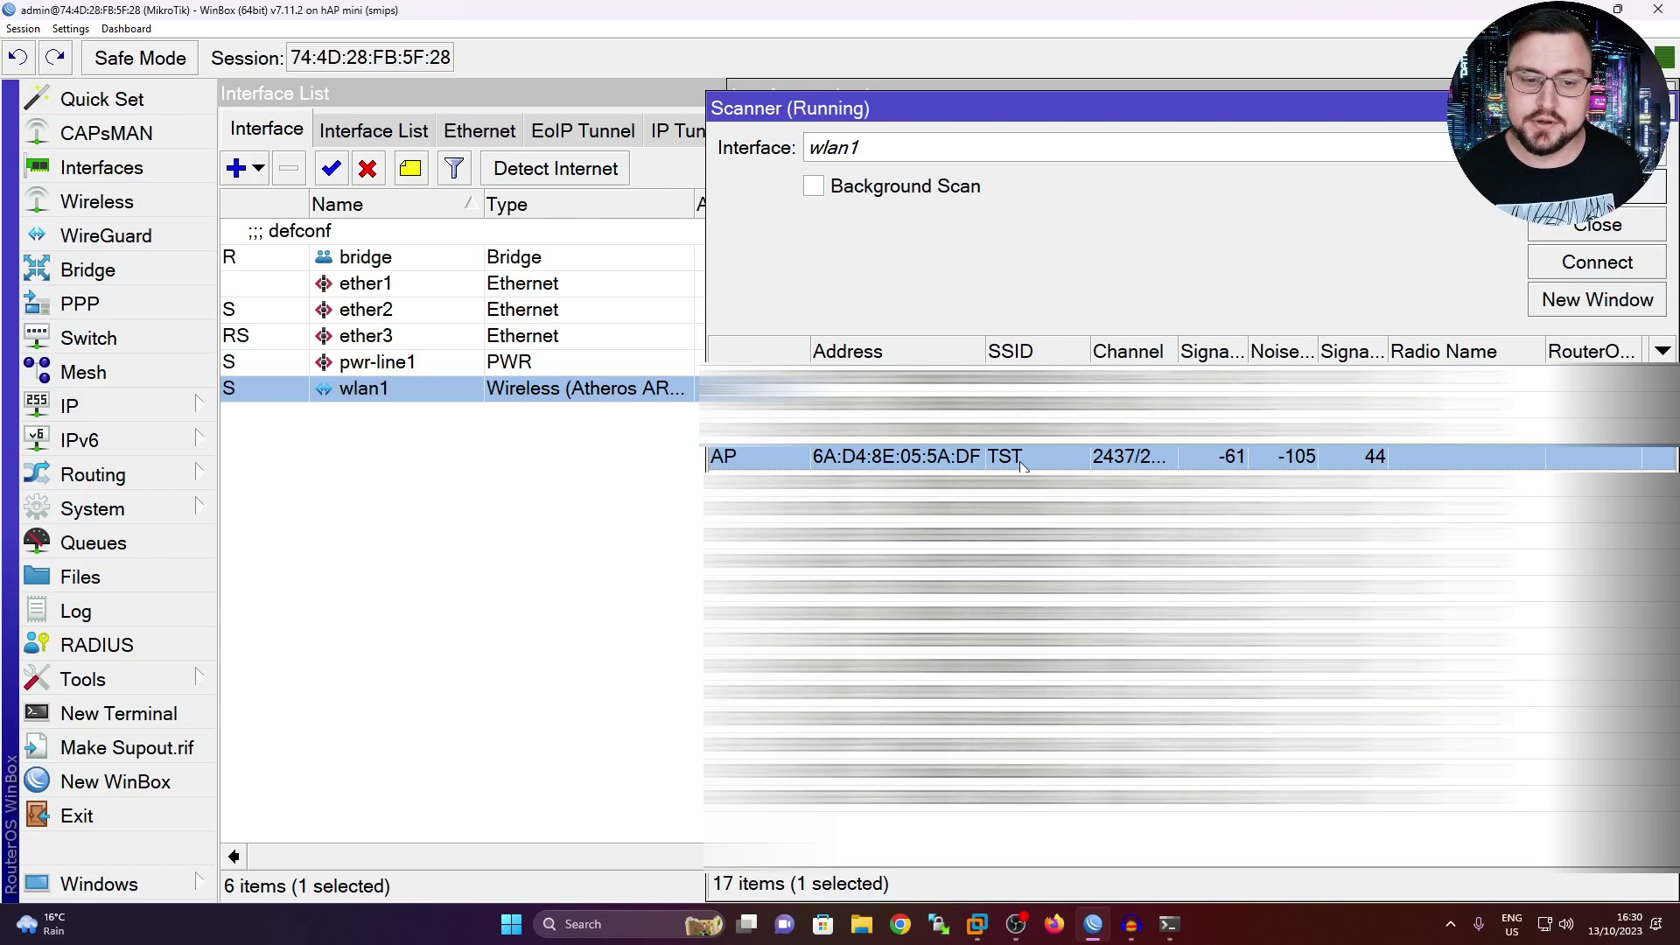
{"action": "left_click", "coordinate": [1567, 262]}
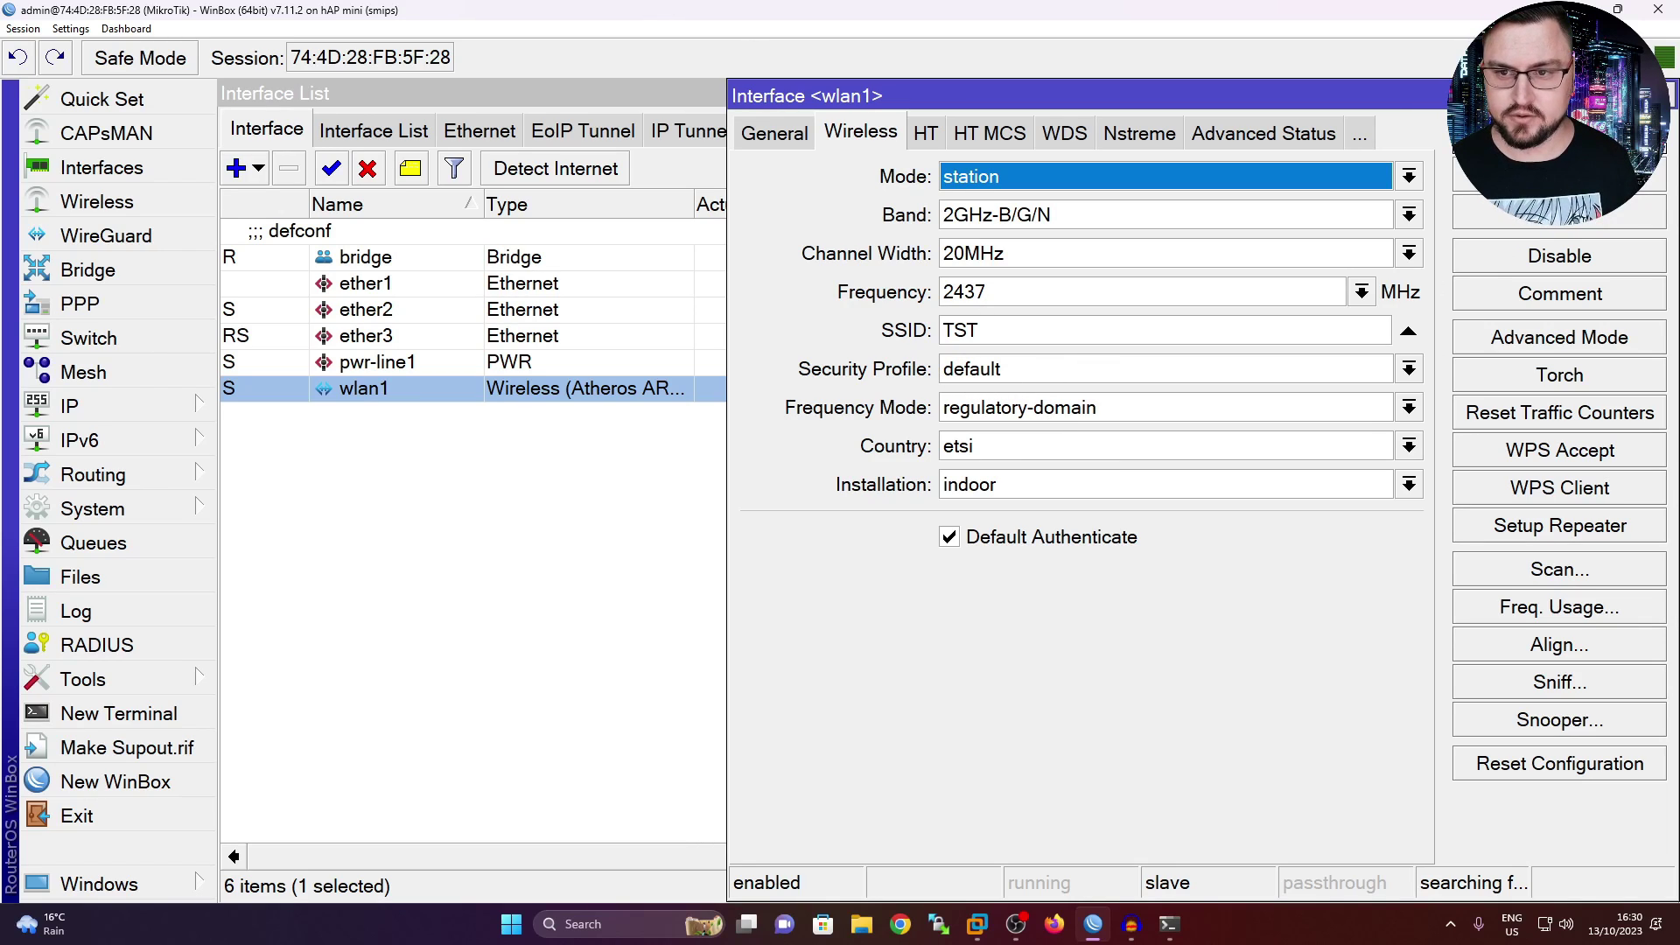
{"action": "key", "text": "Escape"}
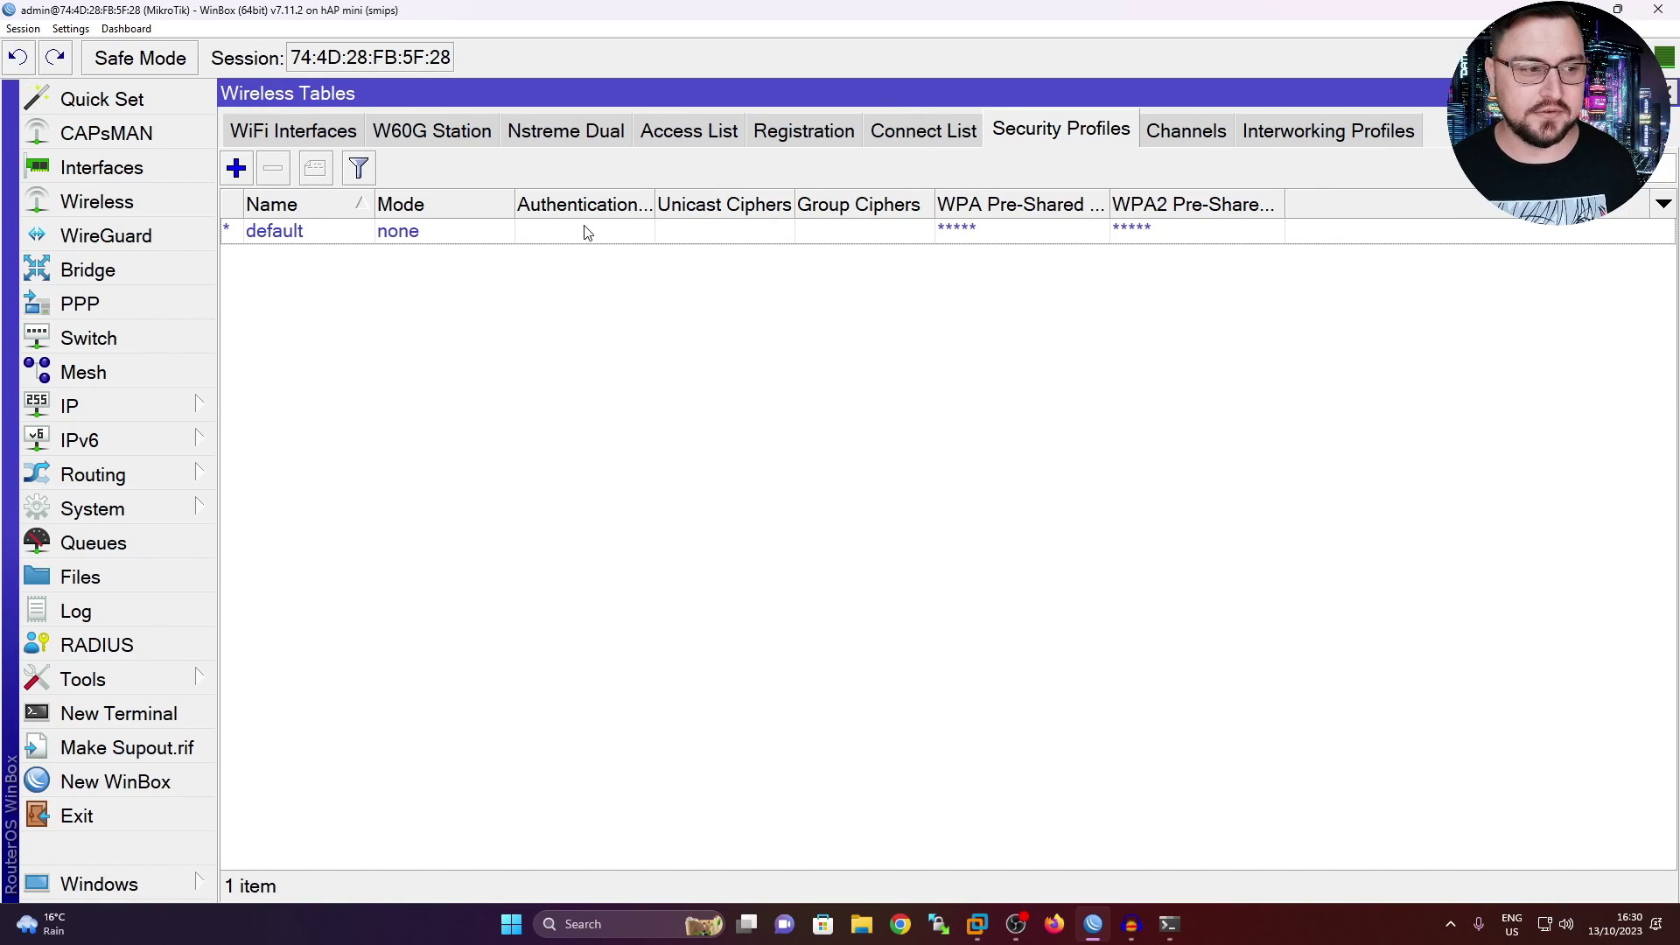
Step: Set the default wireless security profile to dynamic keys with WPA2 PSK, enter the WPA2 pre-shared key, and save it
{"action": "double_click", "coordinate": [587, 232]}
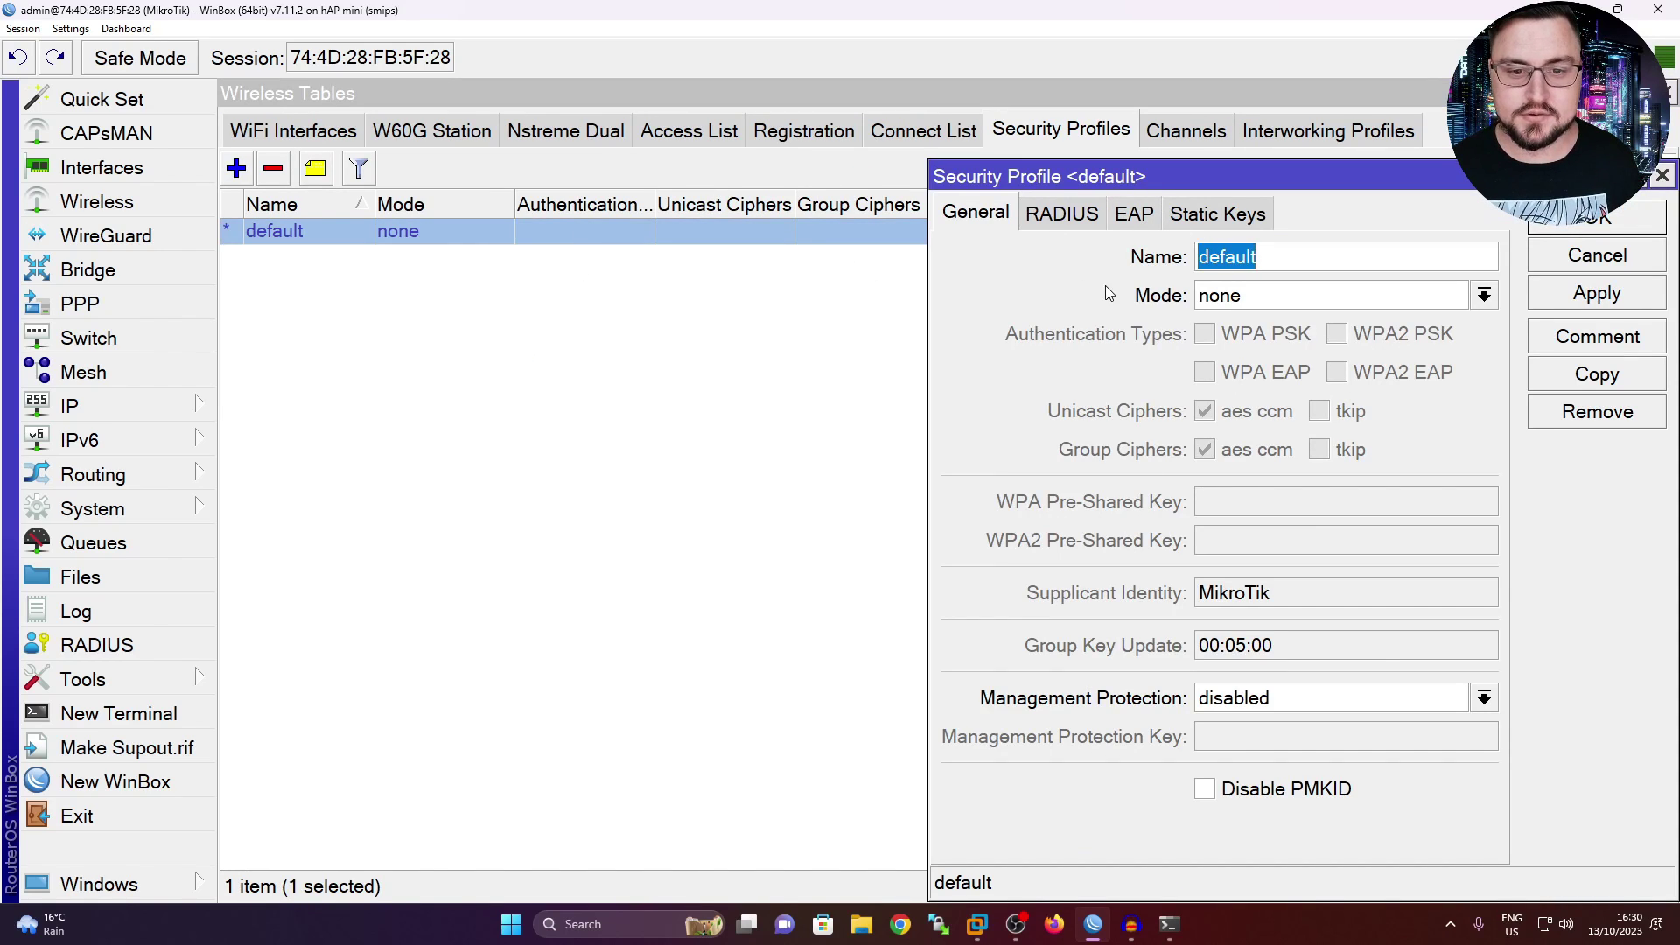
{"action": "left_click", "coordinate": [1354, 299]}
{"action": "left_click", "coordinate": [1310, 315]}
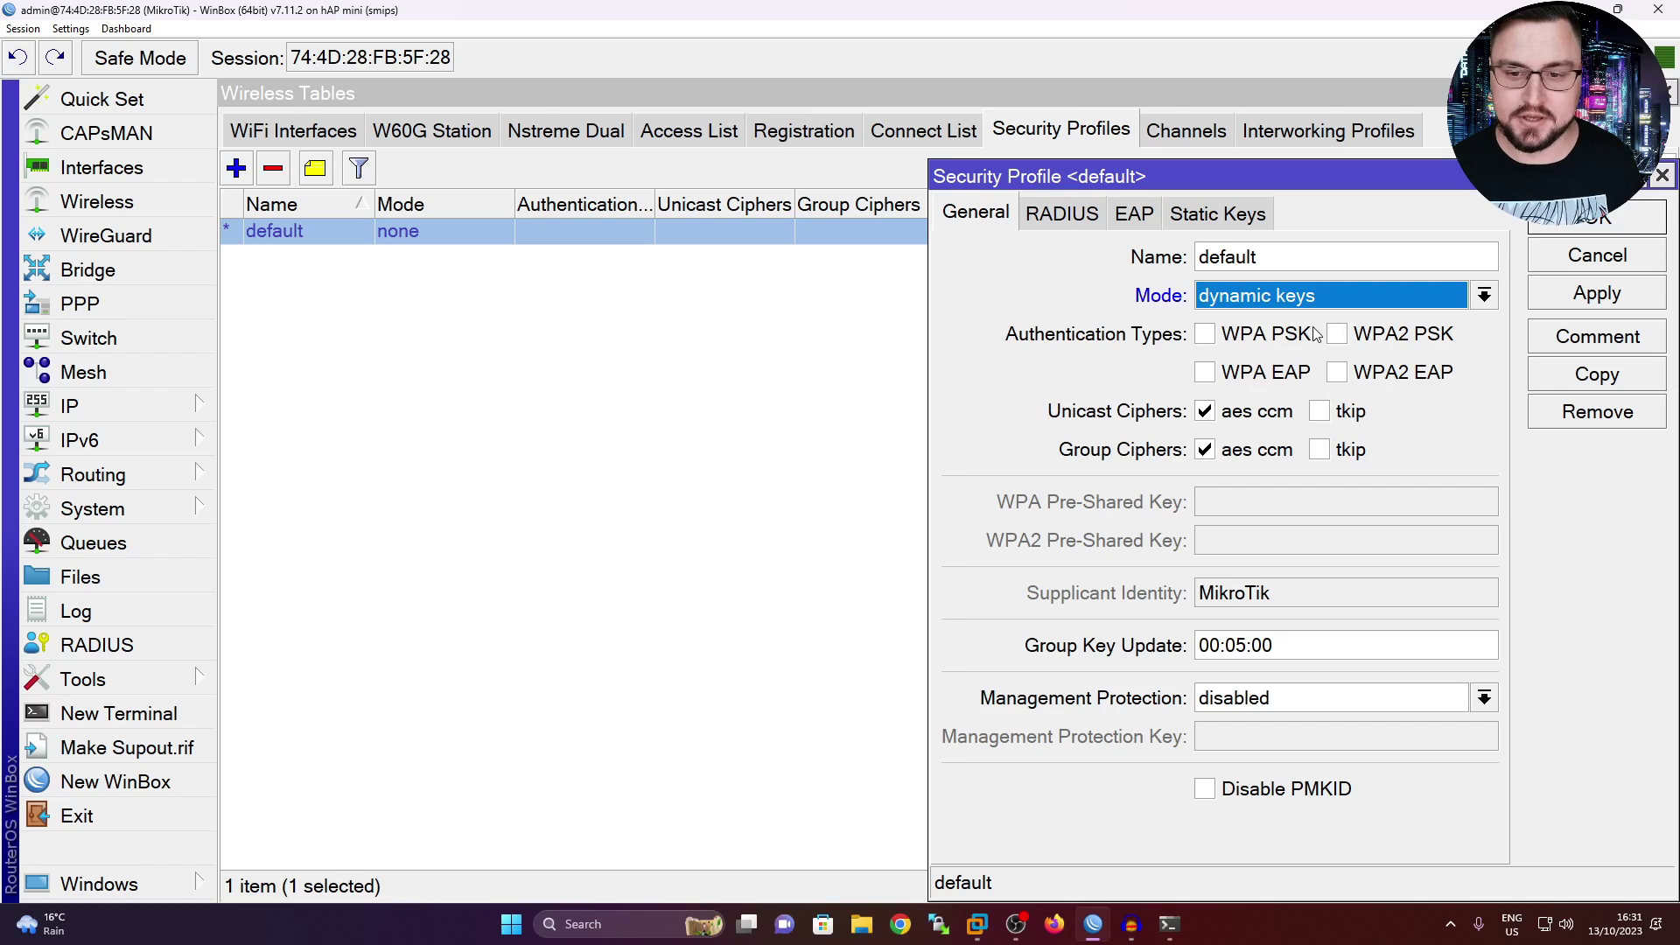
{"action": "left_click", "coordinate": [1337, 332]}
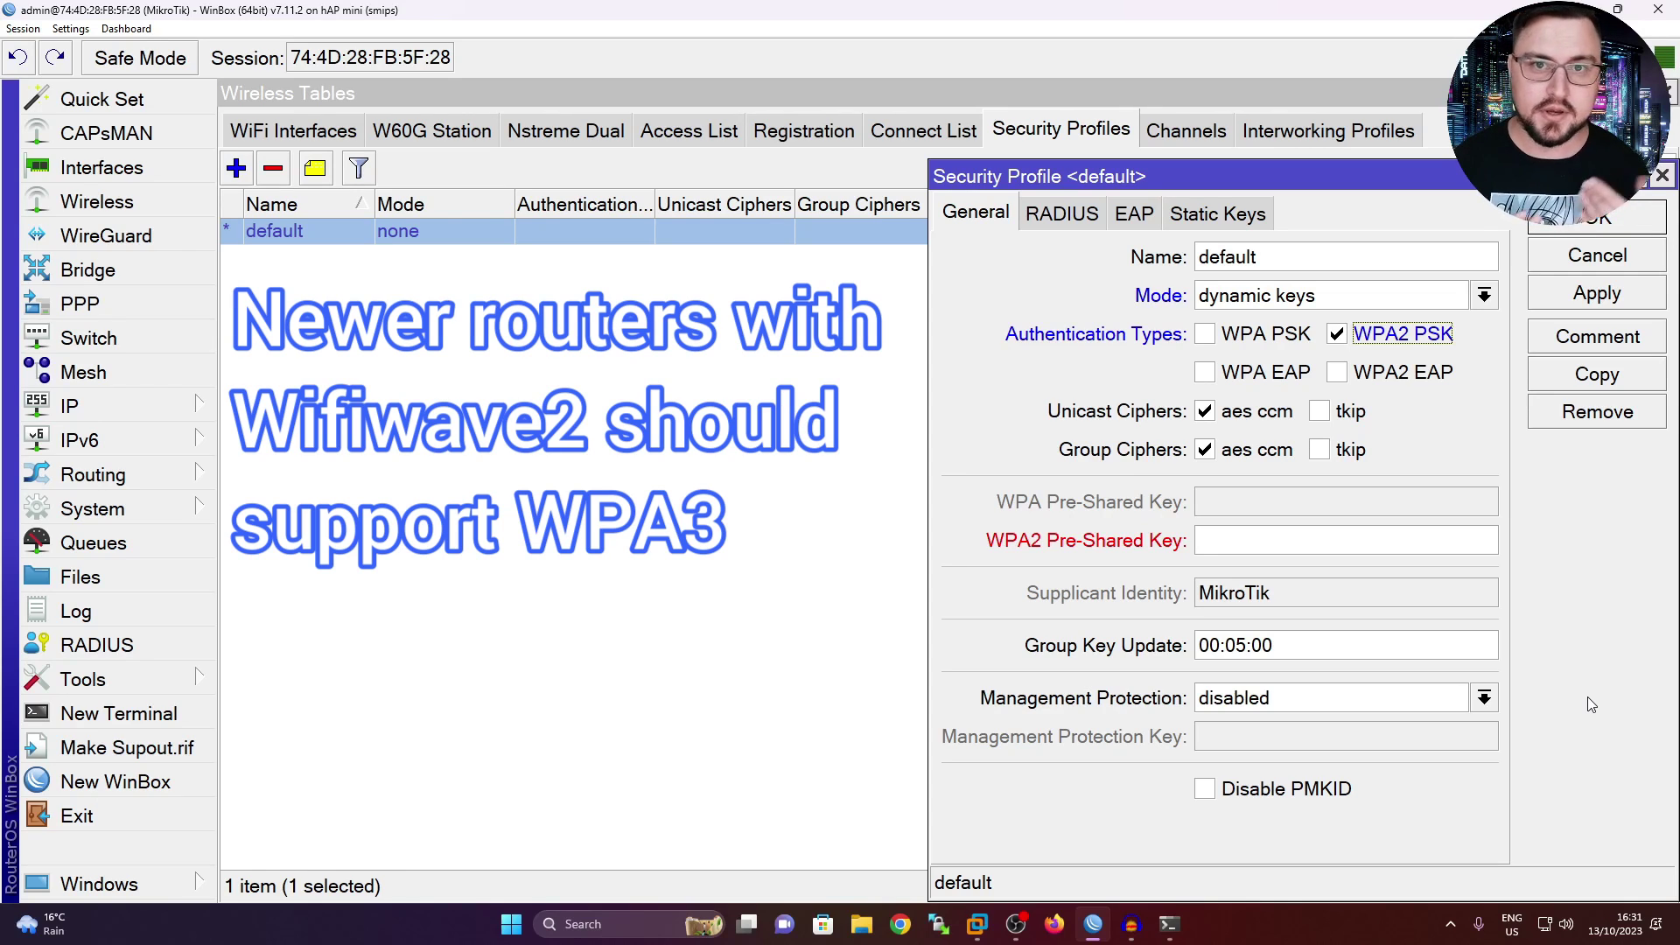
{"action": "left_click", "coordinate": [1317, 554]}
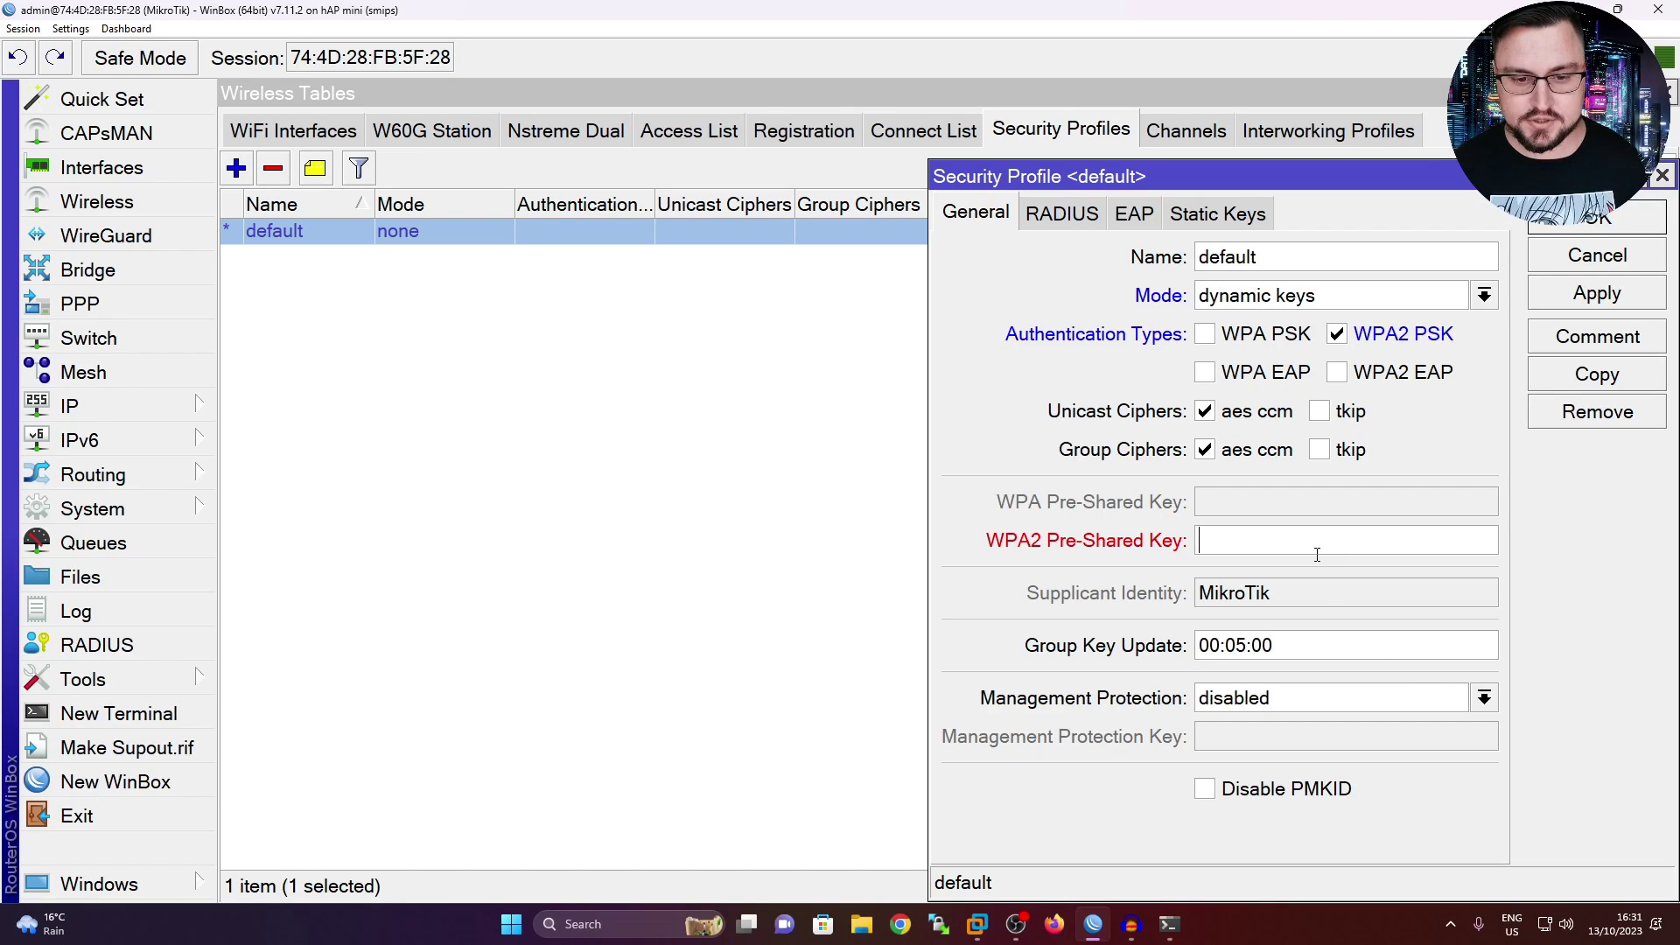
{"action": "type", "text": "**********"}
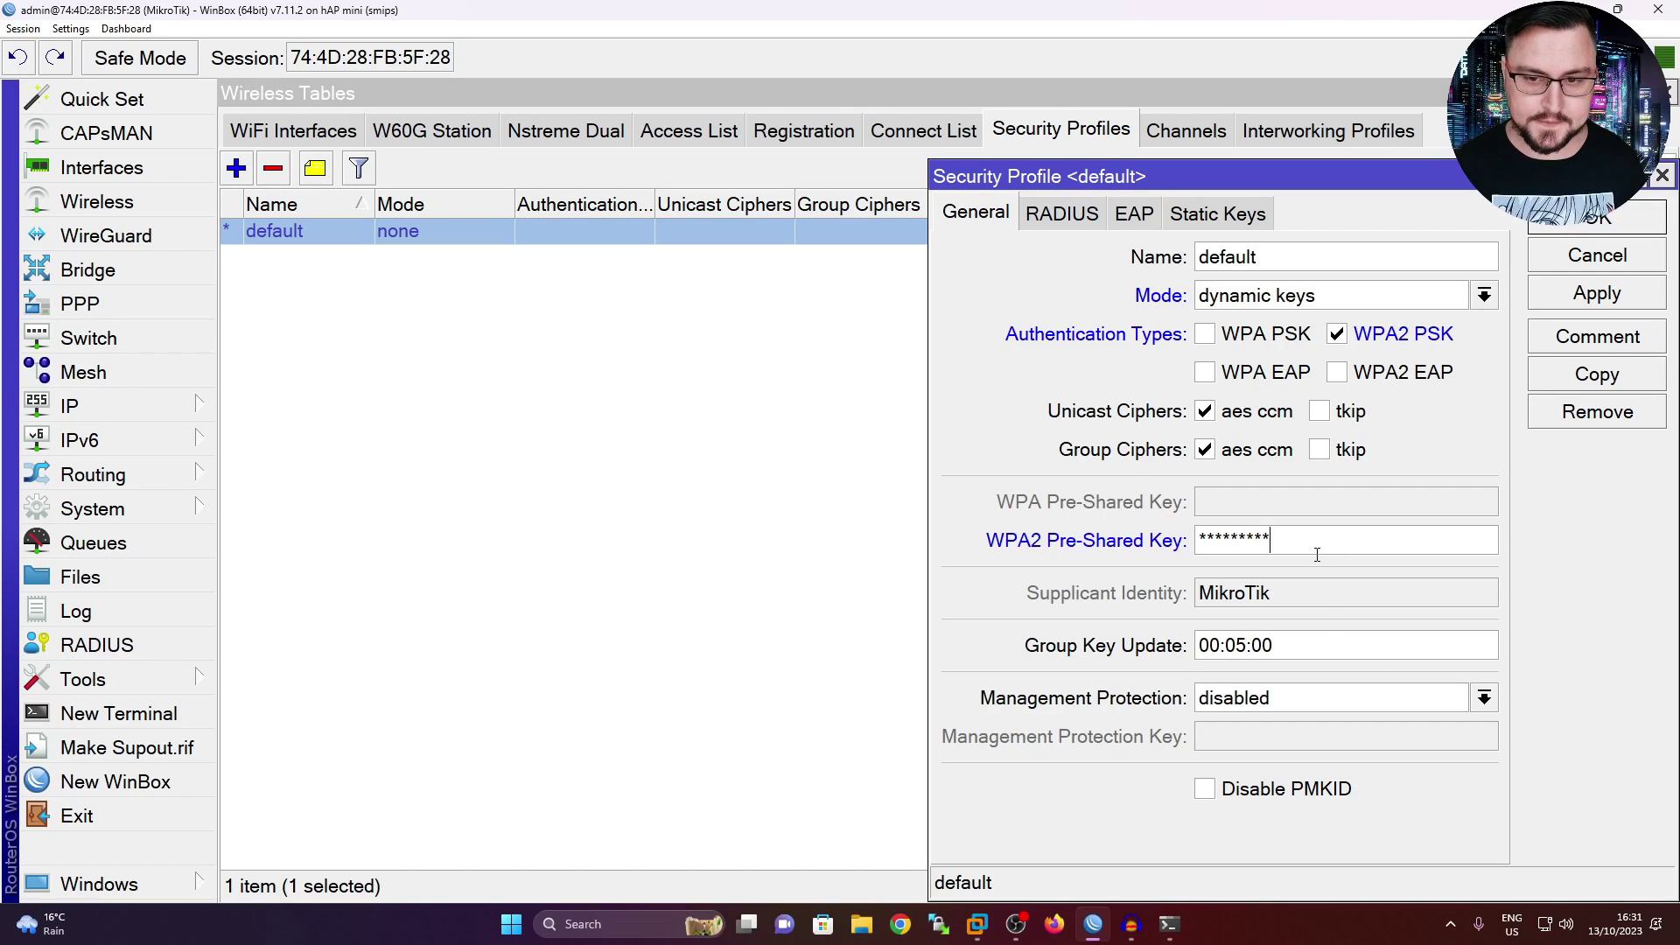
{"action": "left_click", "coordinate": [1595, 294]}
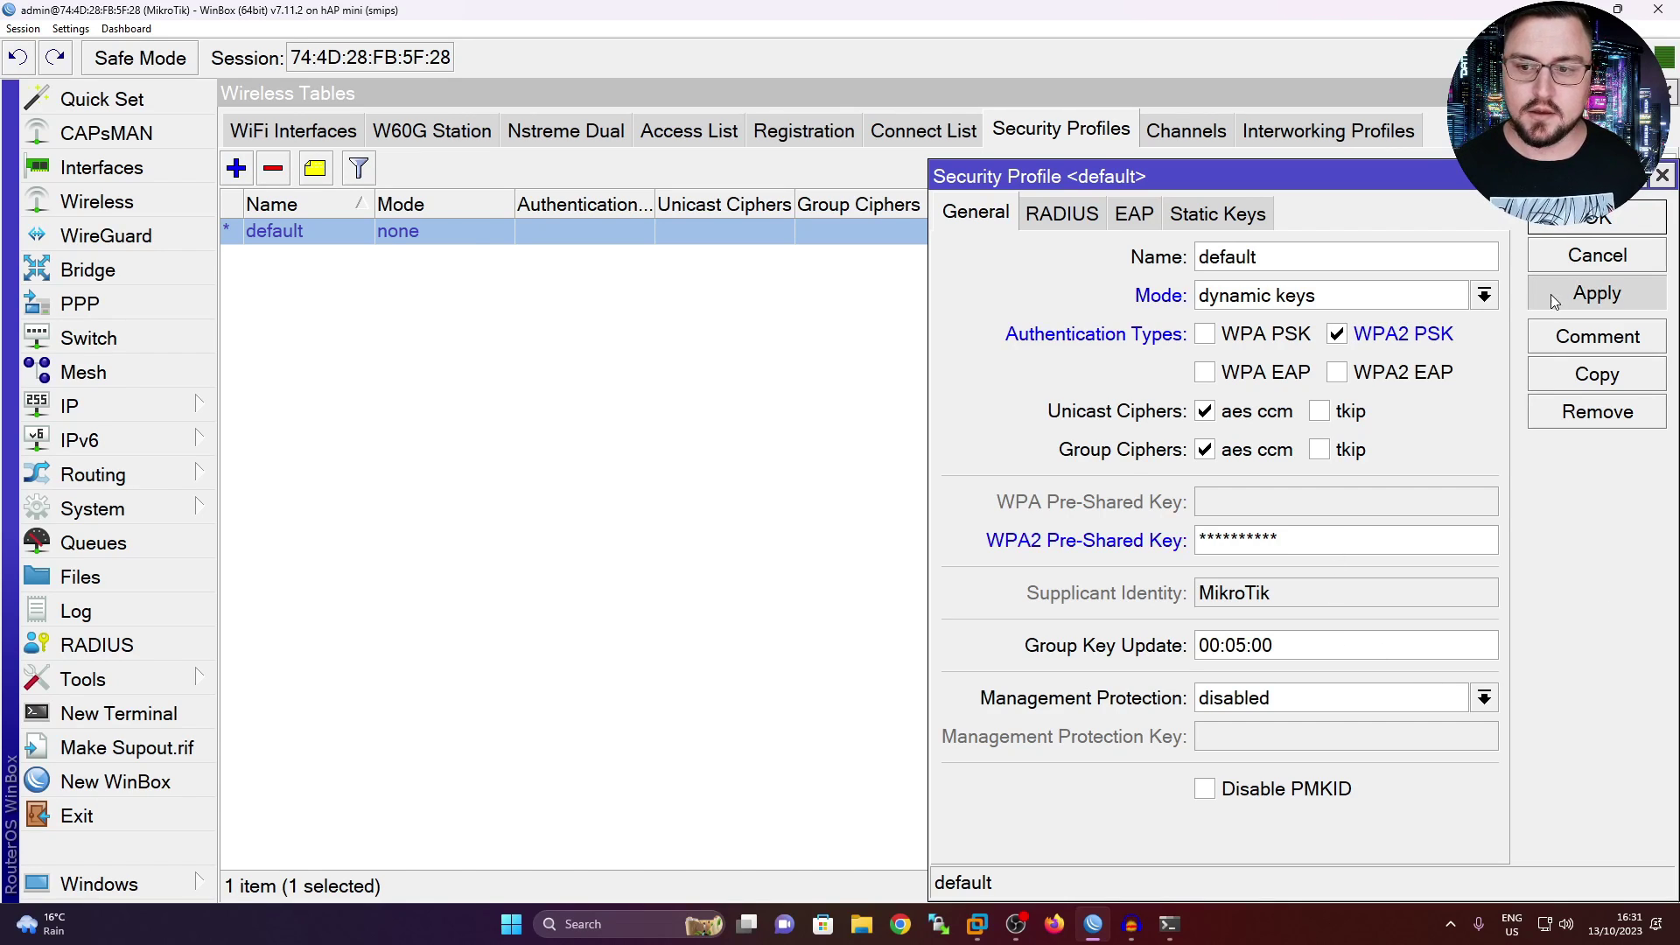
{"action": "left_click", "coordinate": [1562, 223]}
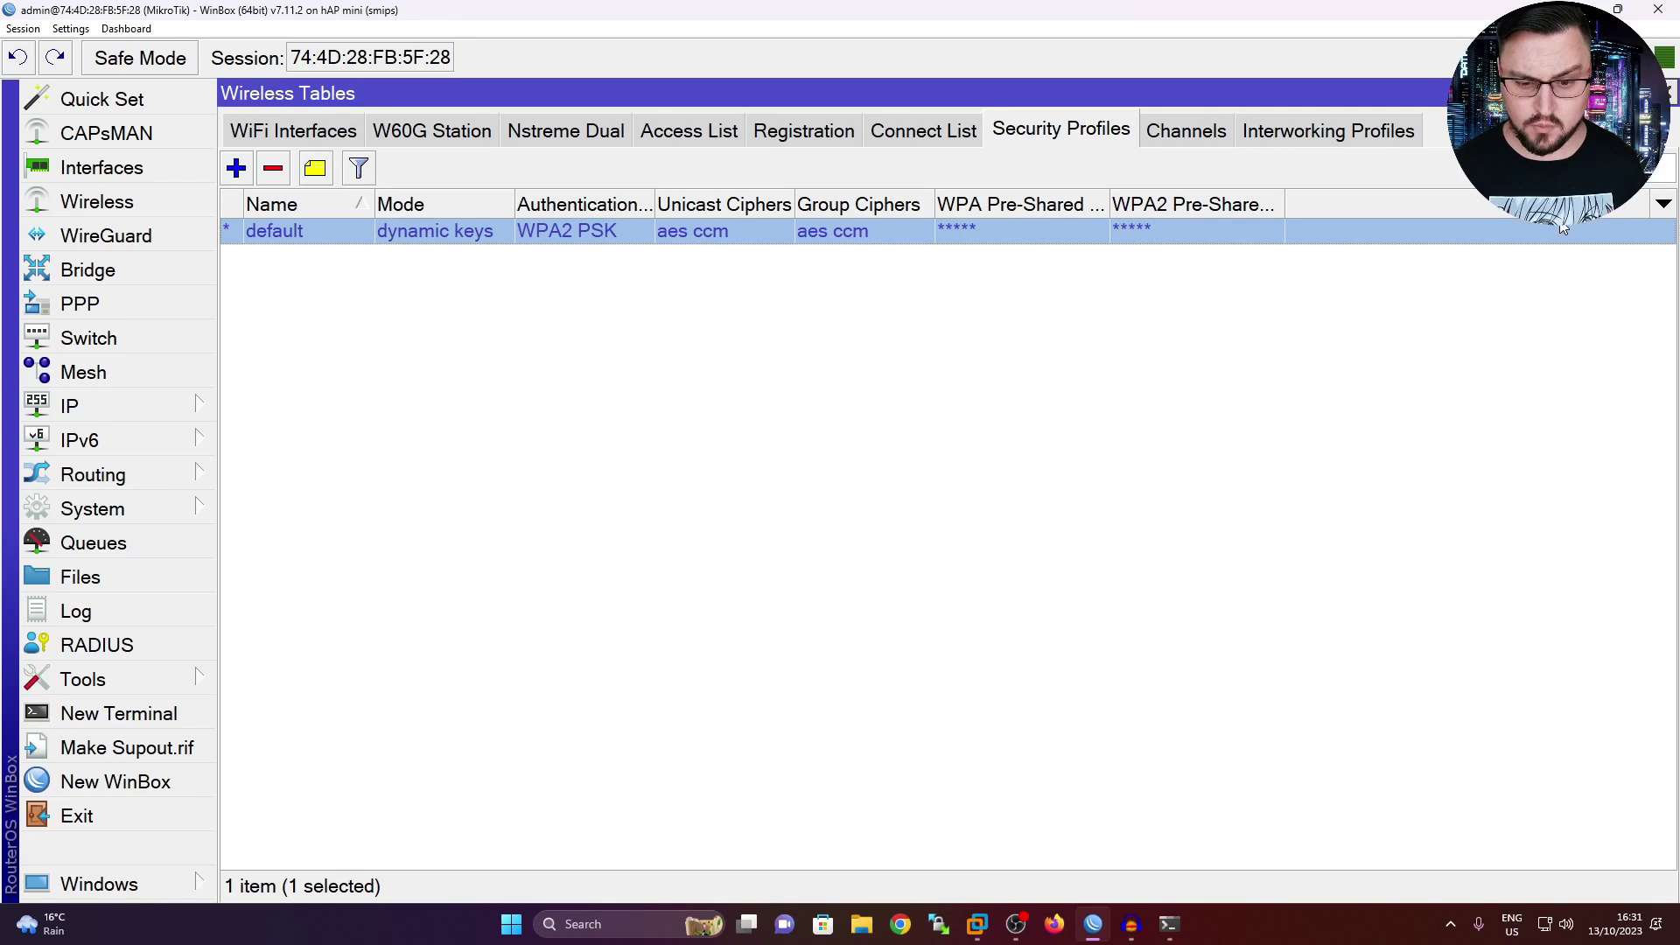
Step: Check wlan1's connection in the wireless registration table and its entry among the WiFi interfaces
{"action": "left_click", "coordinate": [823, 143]}
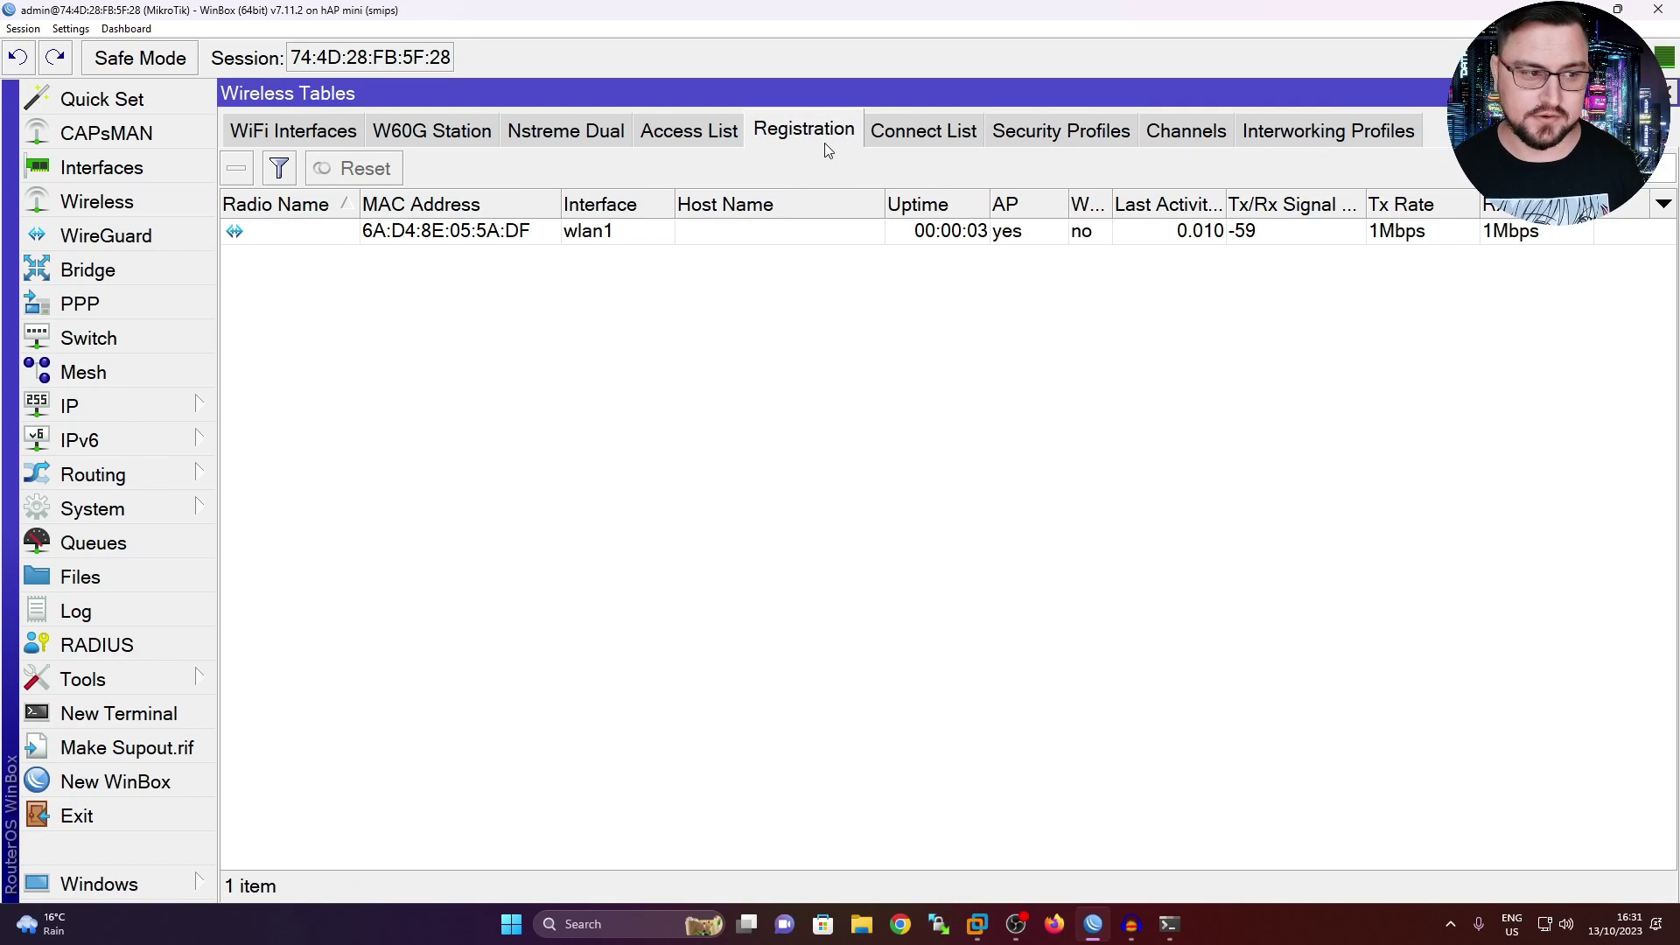
{"action": "left_click", "coordinate": [340, 241]}
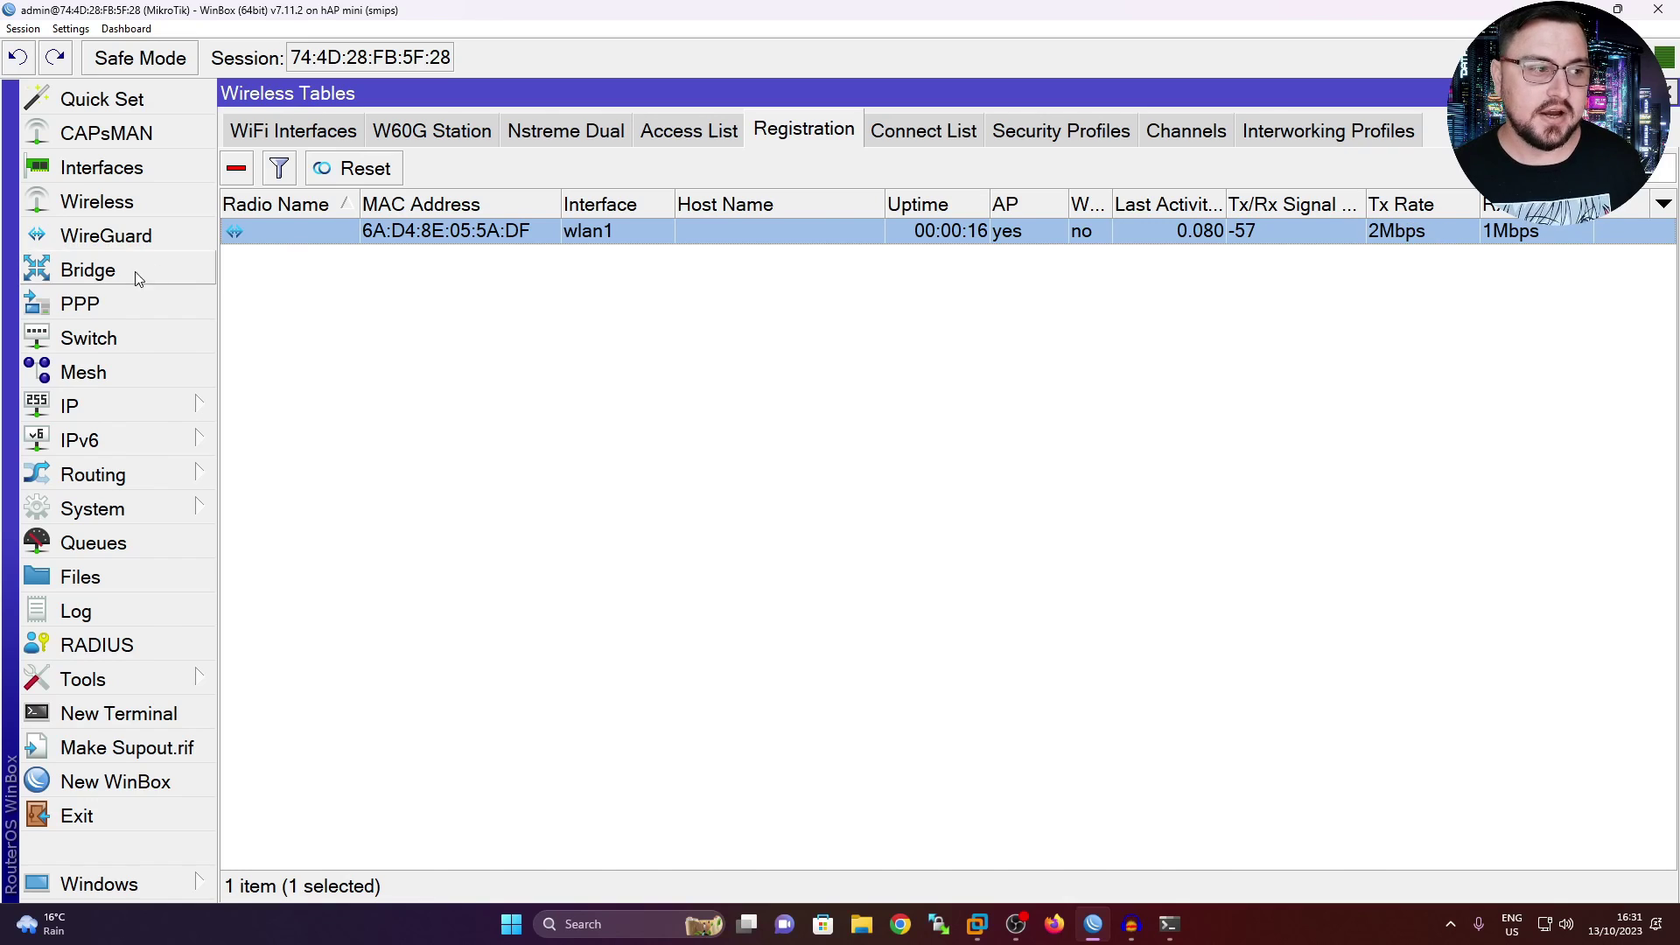
{"action": "left_click", "coordinate": [267, 133]}
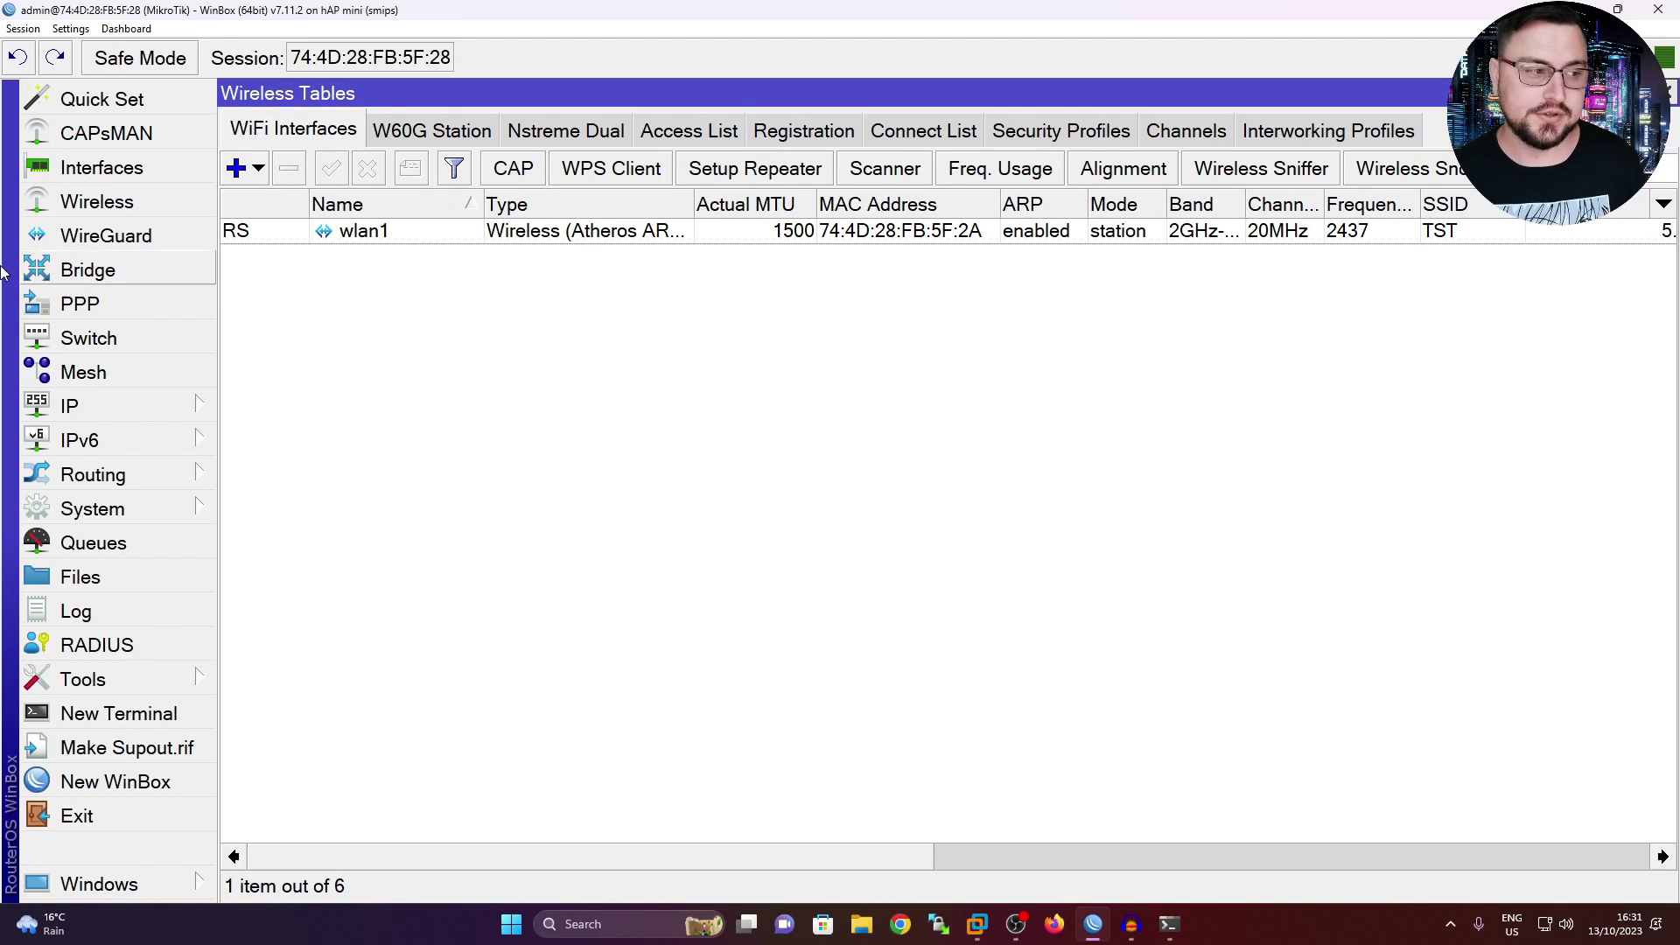
Step: Remove wlan1 from the bridge's ports and check its status in the interface list
{"action": "left_click", "coordinate": [88, 269]}
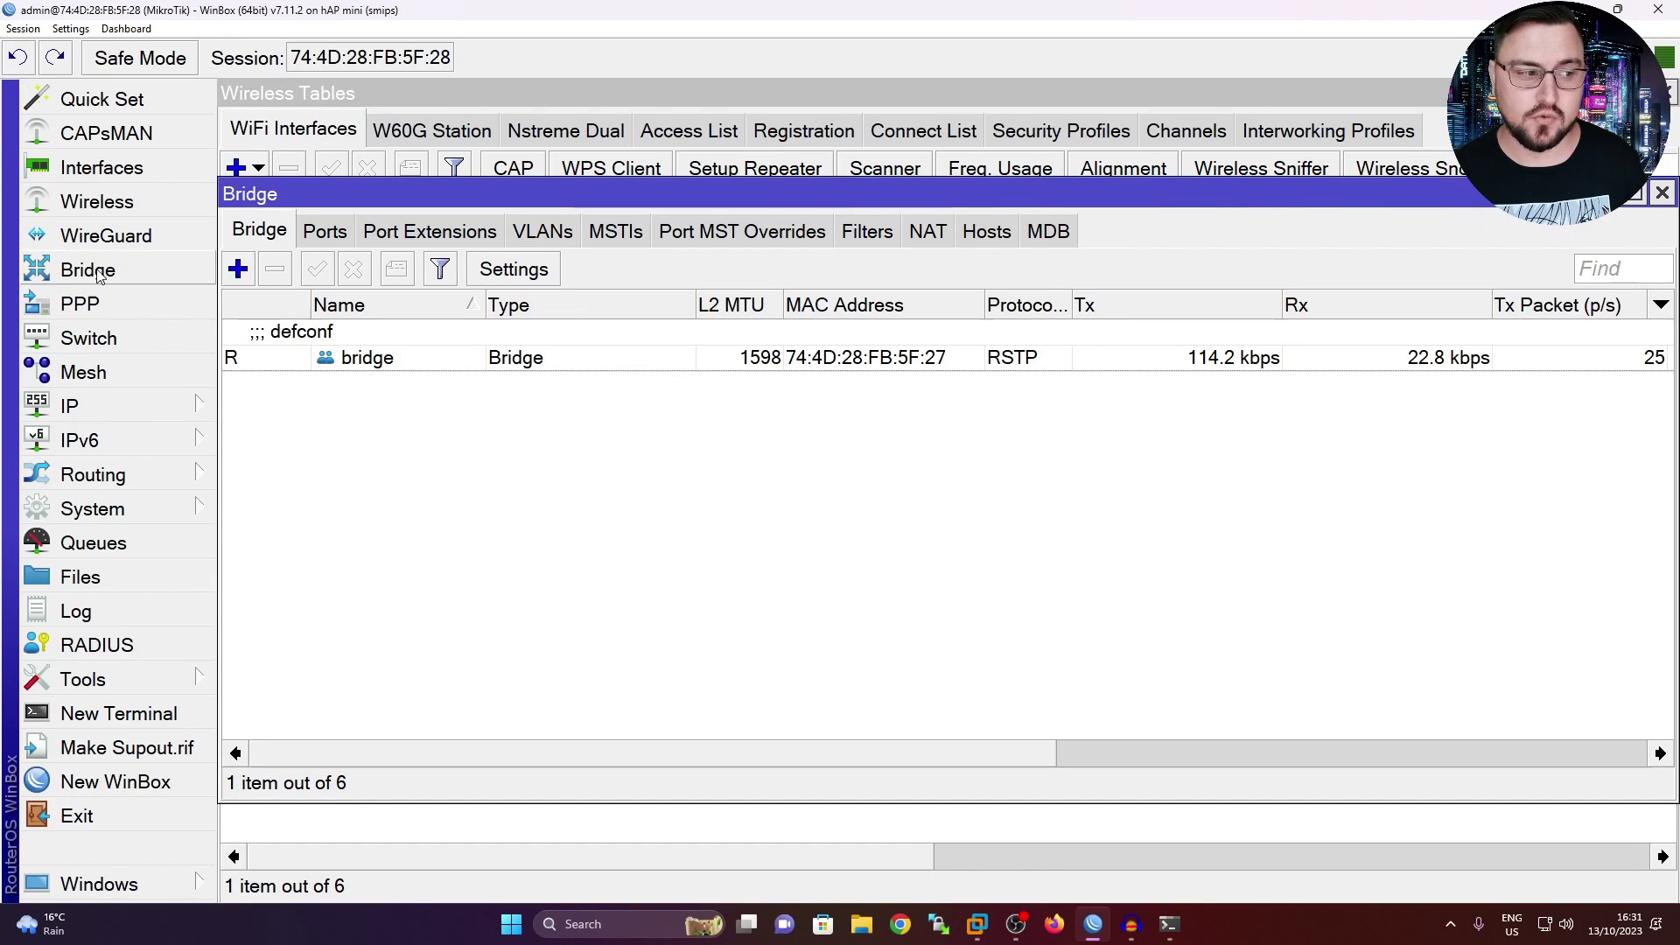
{"action": "left_click", "coordinate": [325, 231]}
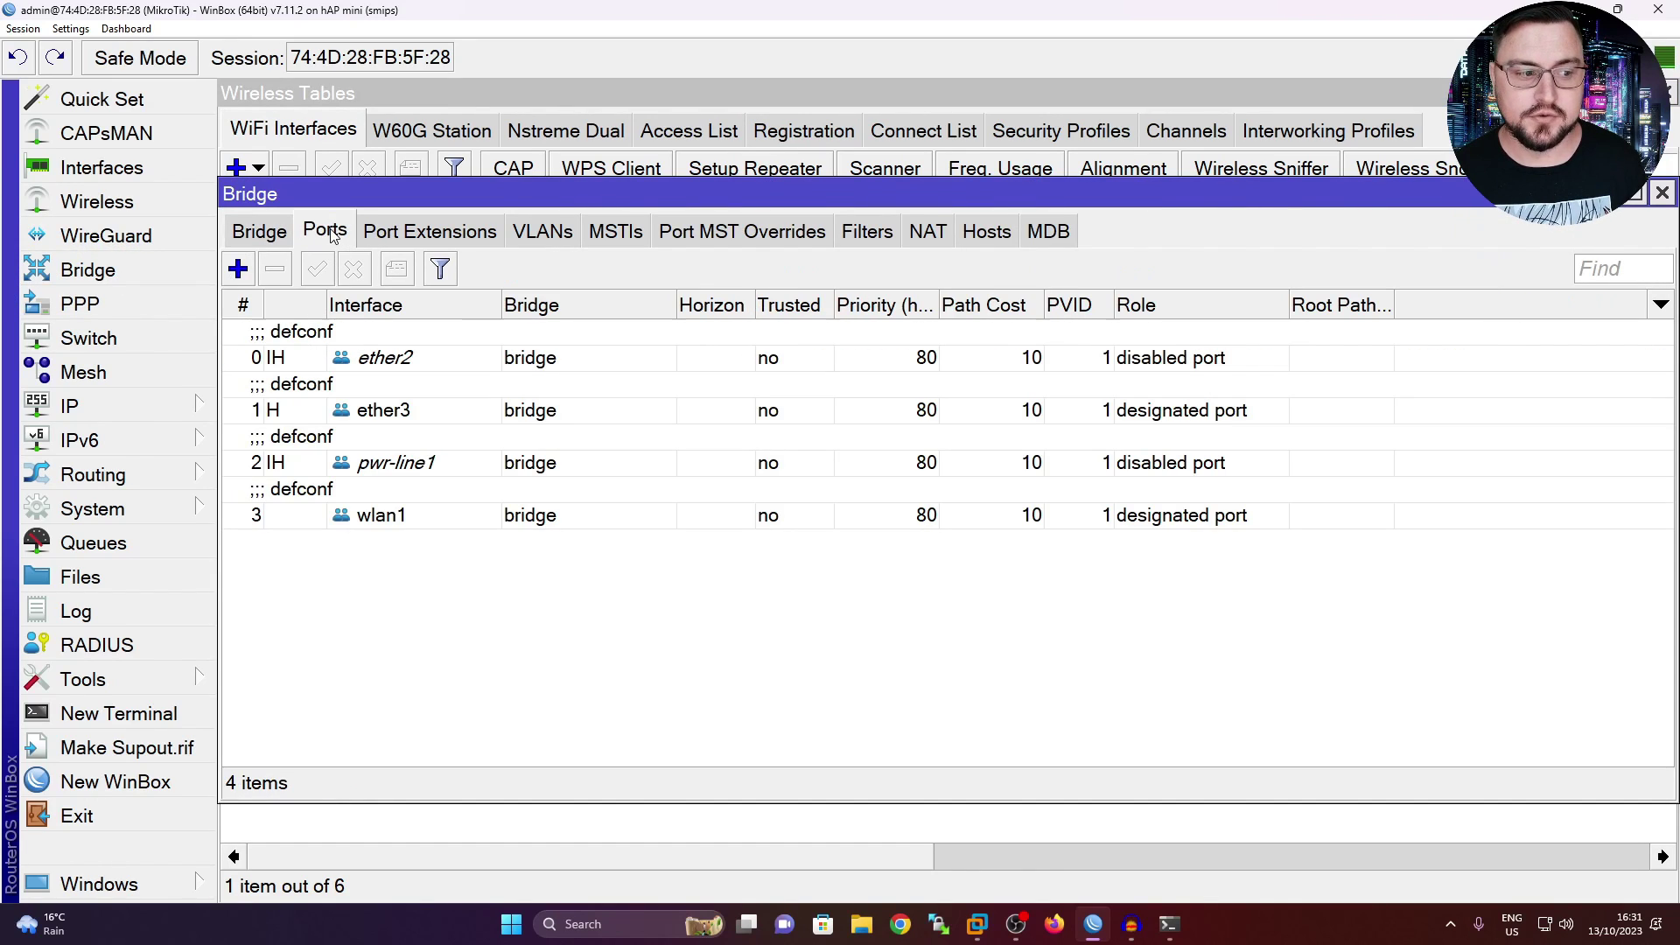
{"action": "double_click", "coordinate": [359, 495]}
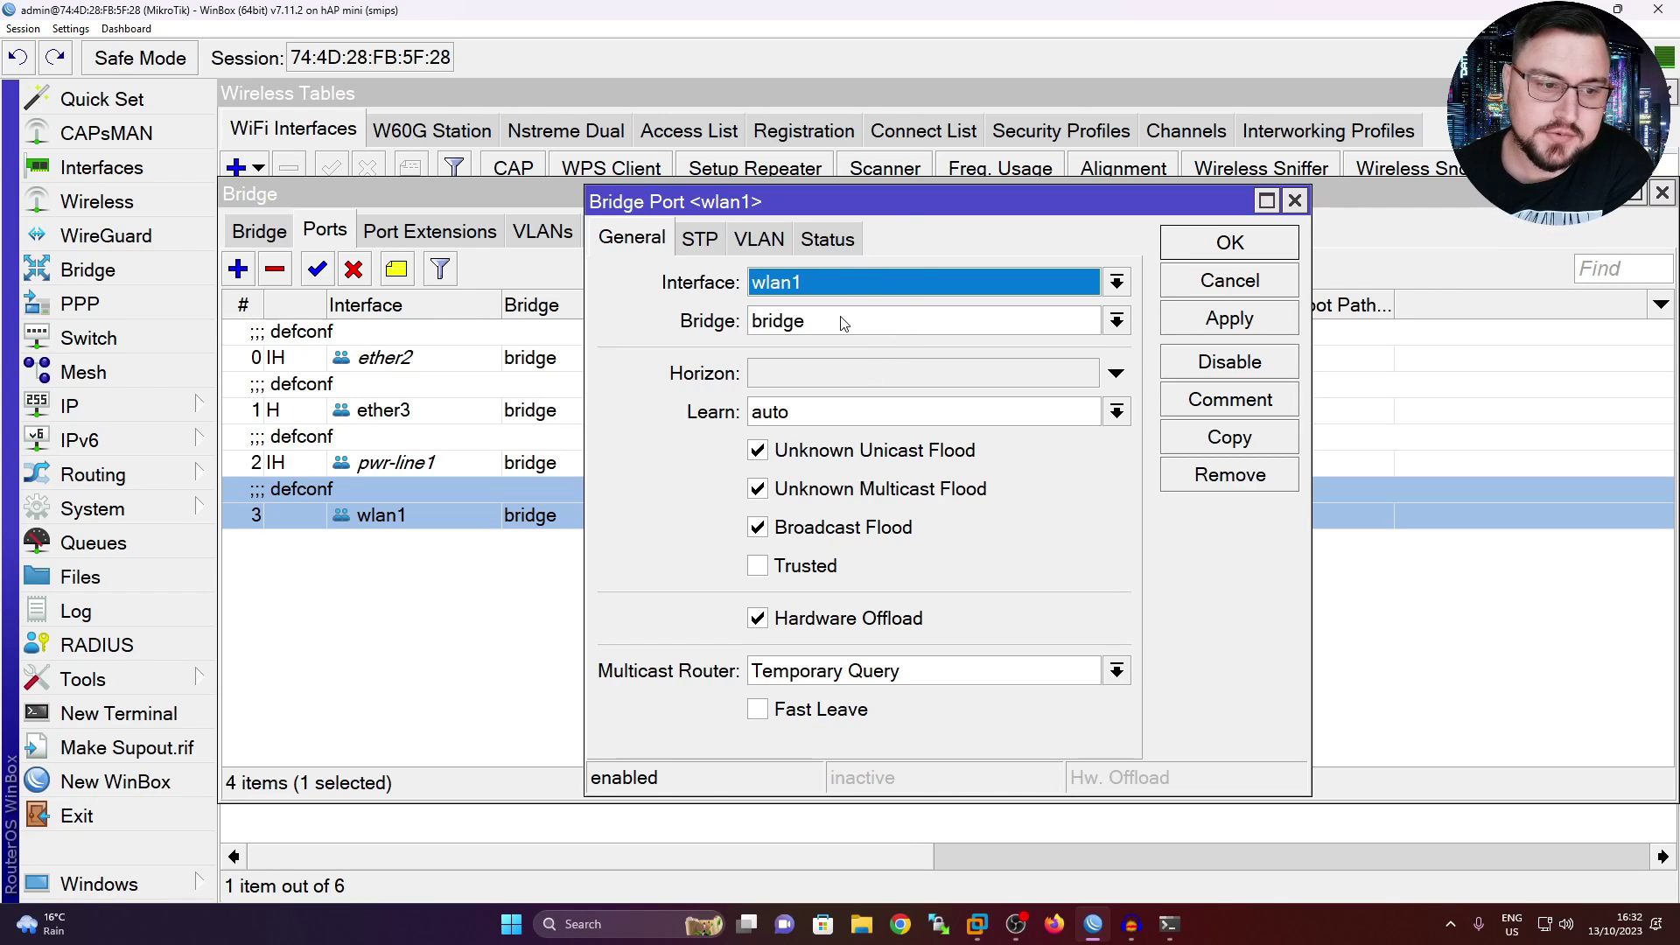
{"action": "left_click", "coordinate": [1173, 277]}
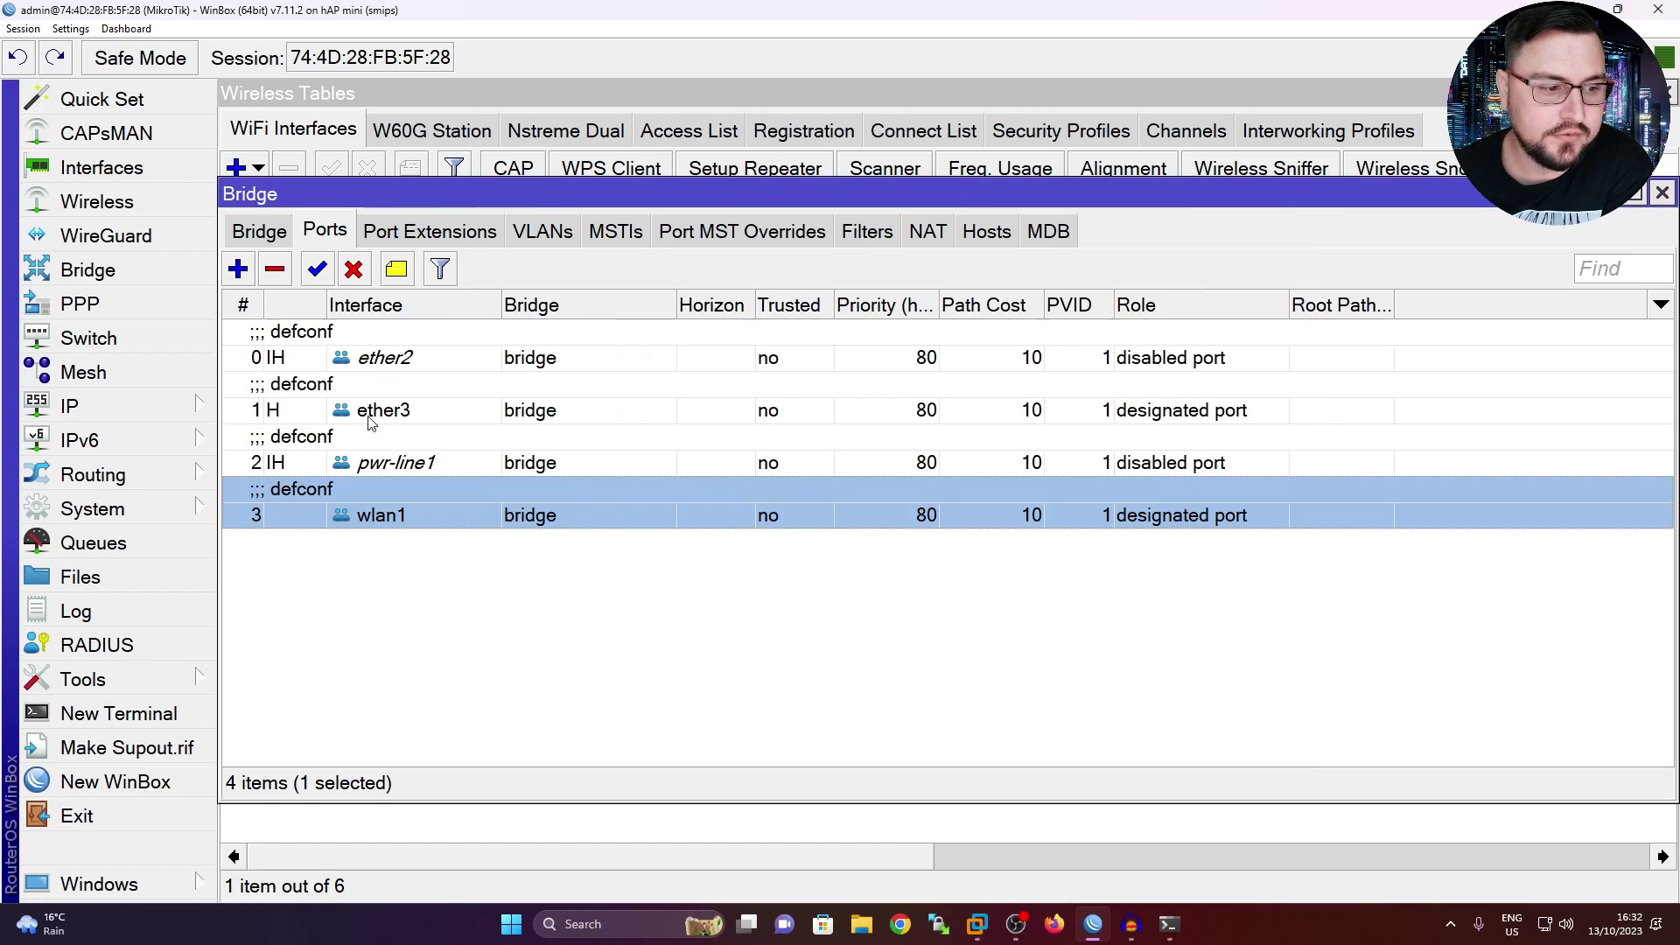
{"action": "left_click", "coordinate": [275, 270]}
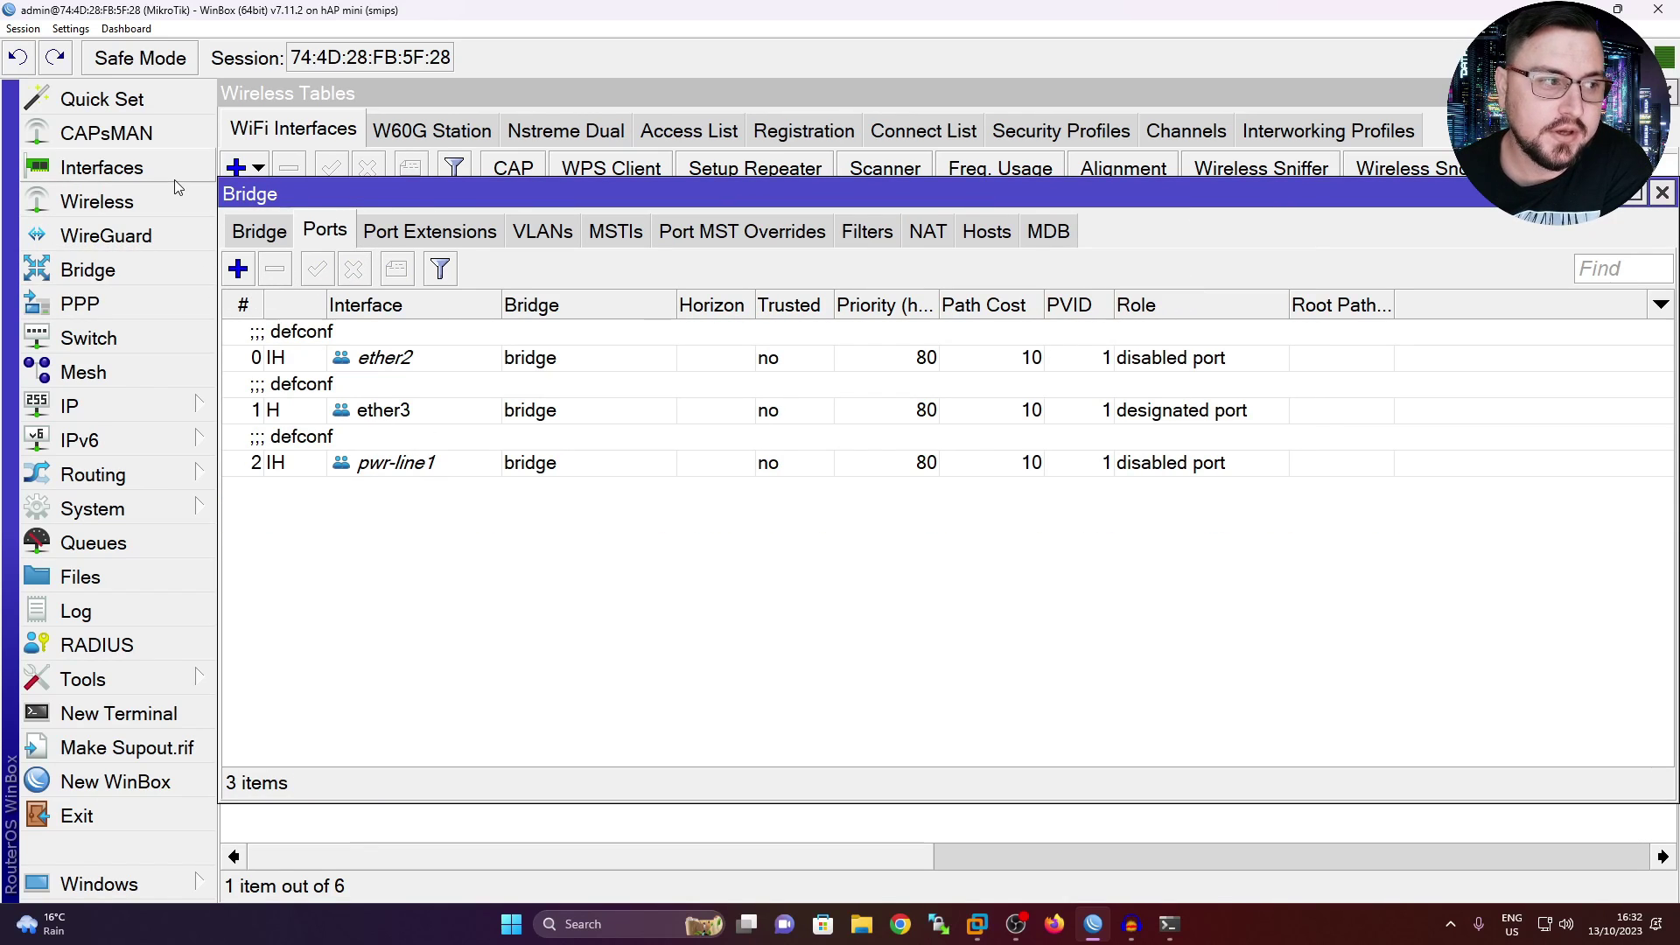
{"action": "left_click", "coordinate": [92, 167]}
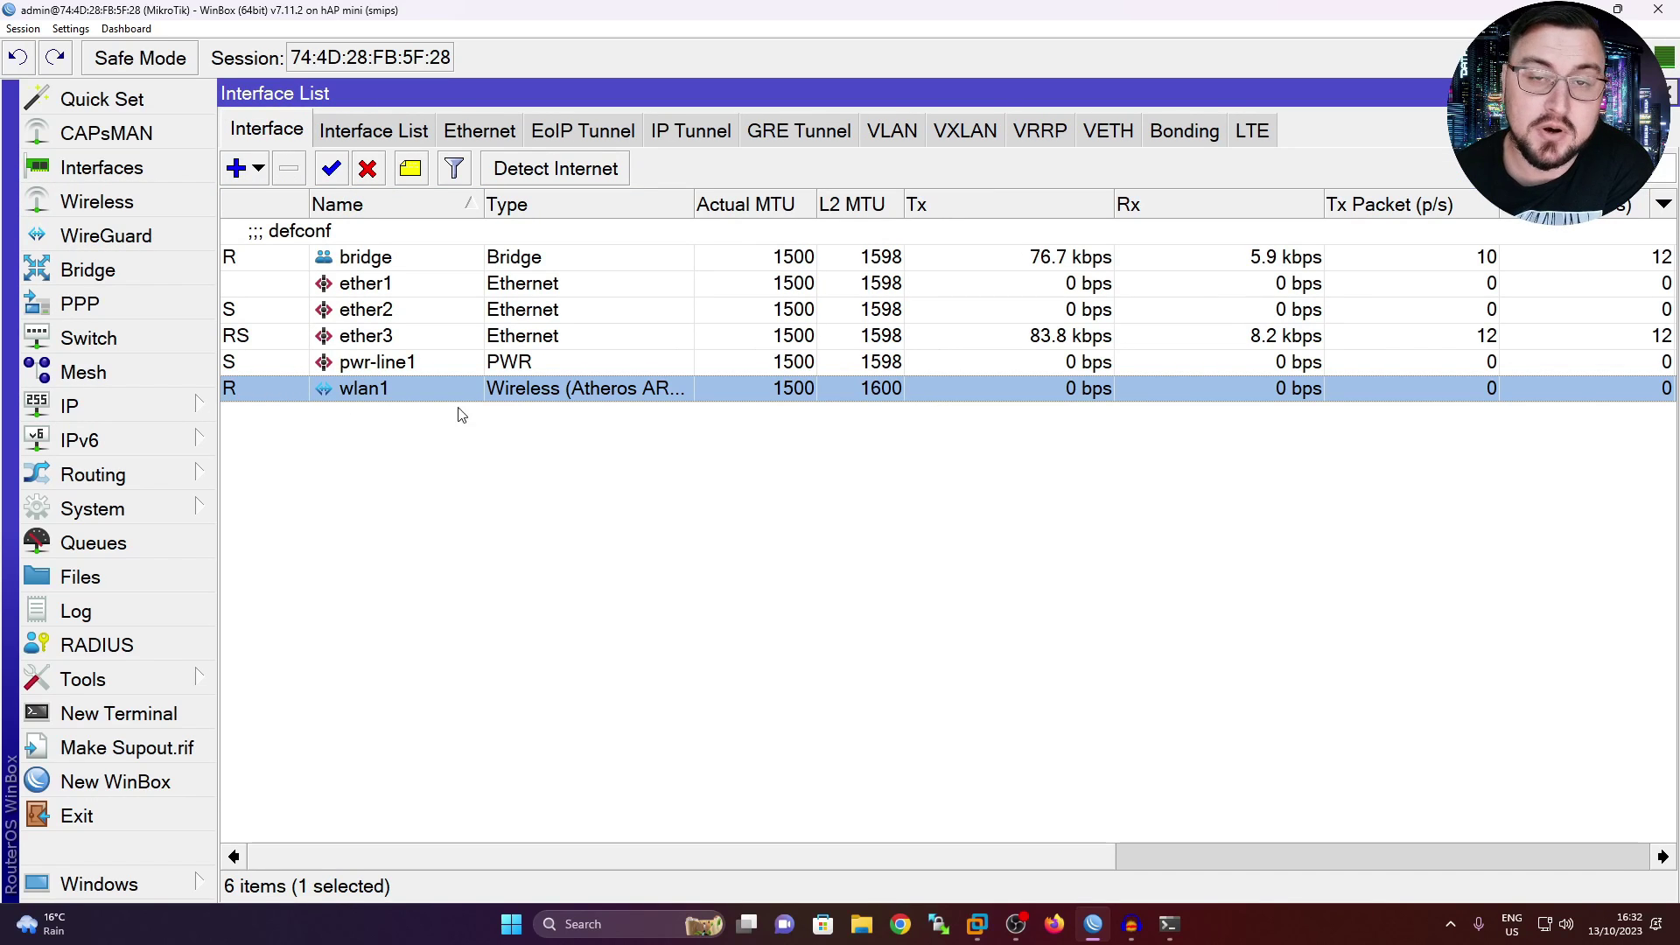
Step: Add a DHCP client on wlan1 with Use Peer DNS, Use Peer NTP and Add Default Route set to yes
{"action": "left_click", "coordinate": [78, 406]}
{"action": "left_click", "coordinate": [289, 167]}
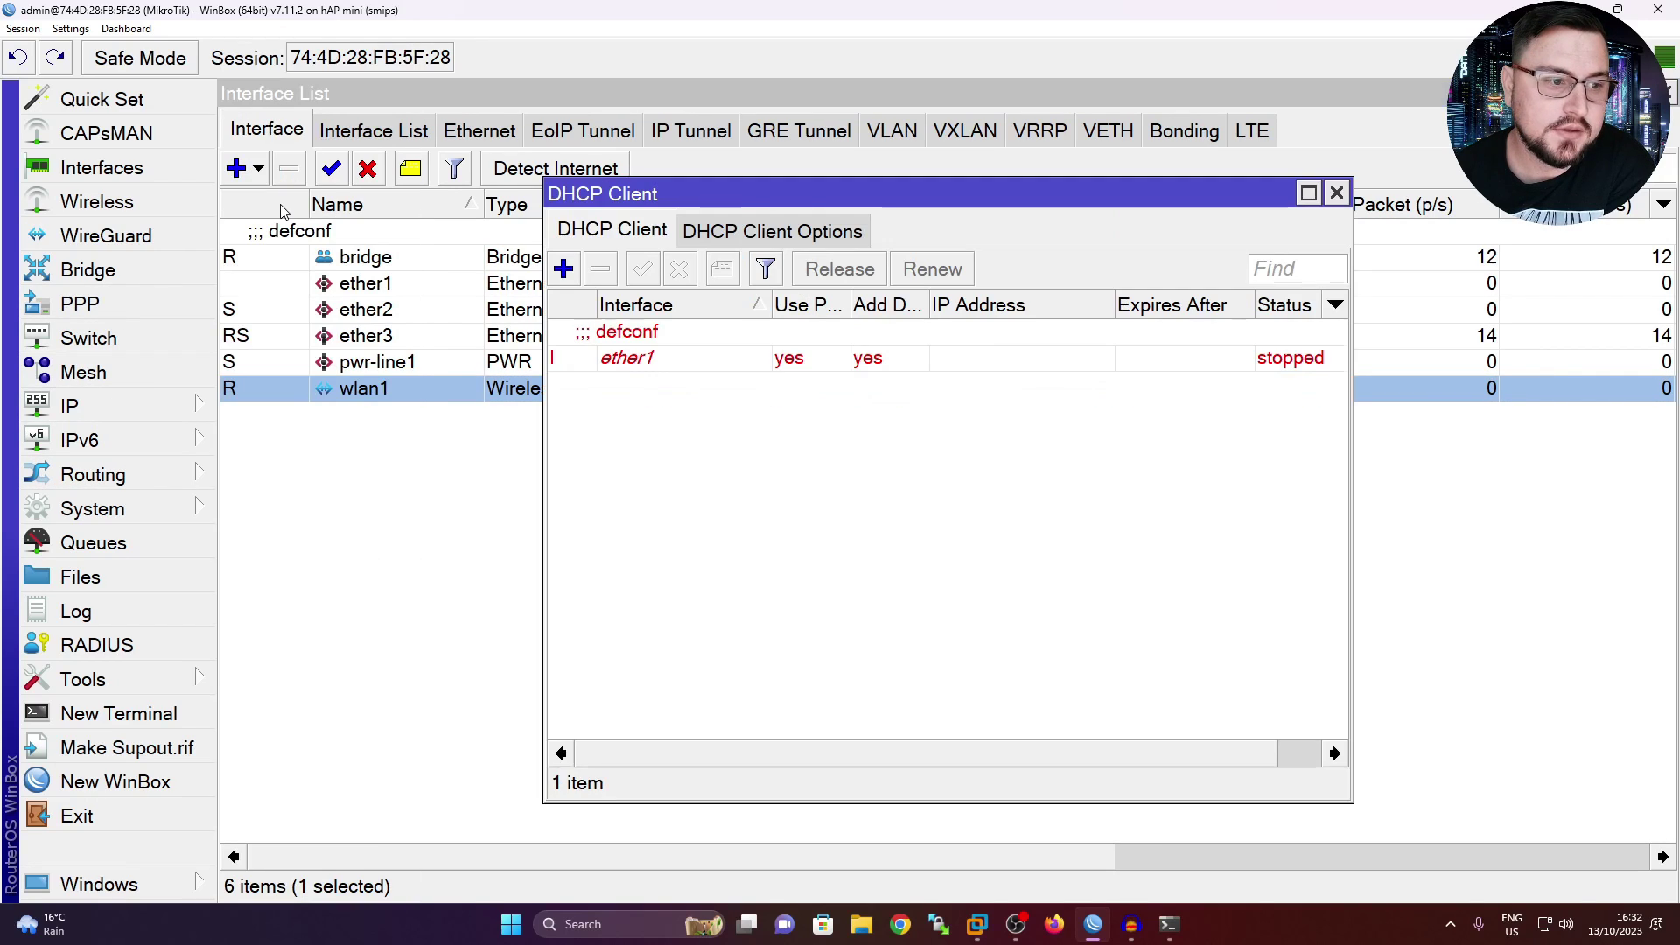
{"action": "left_click", "coordinate": [562, 269]}
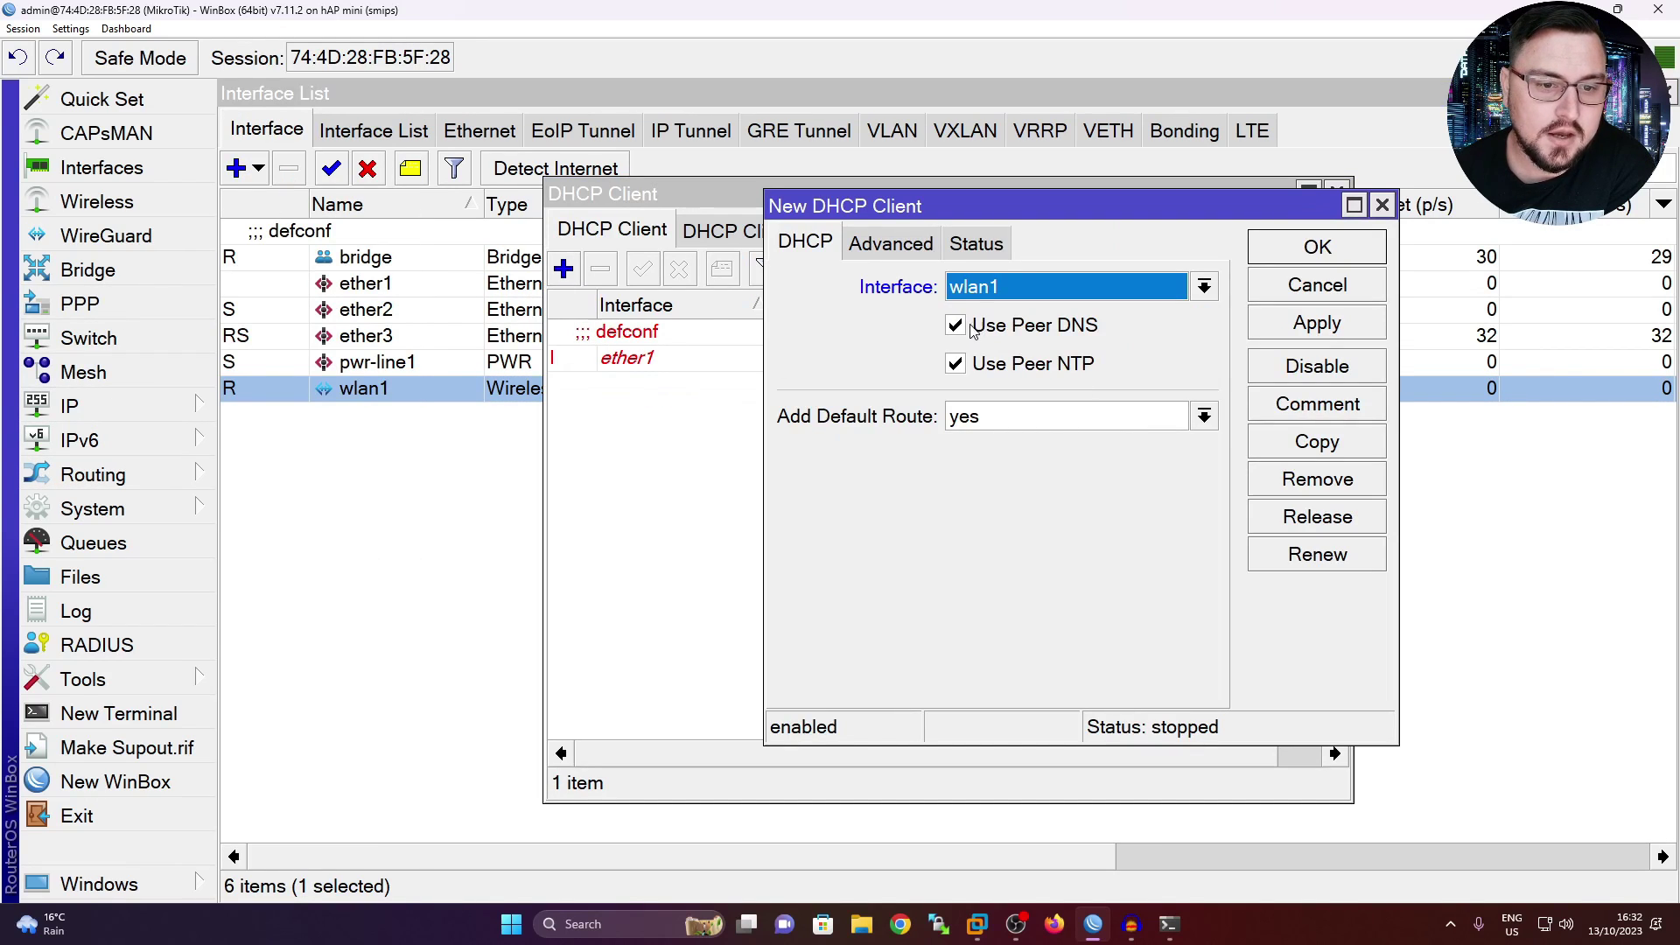
{"action": "left_click", "coordinate": [1039, 291]}
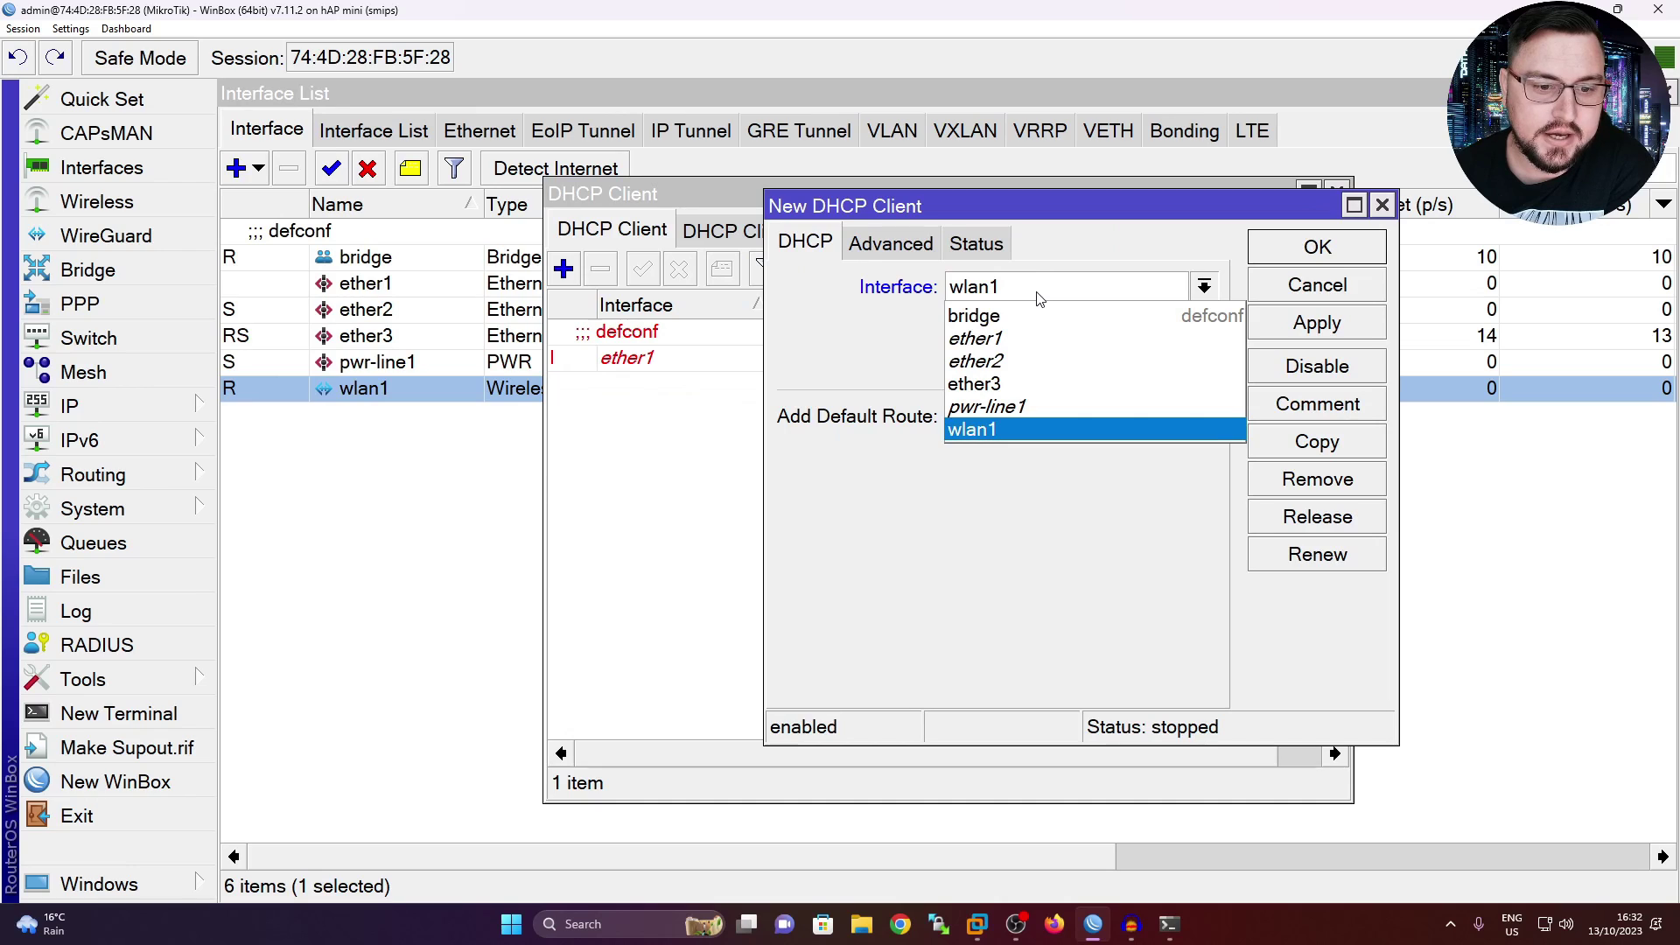
{"action": "left_click", "coordinate": [1033, 429]}
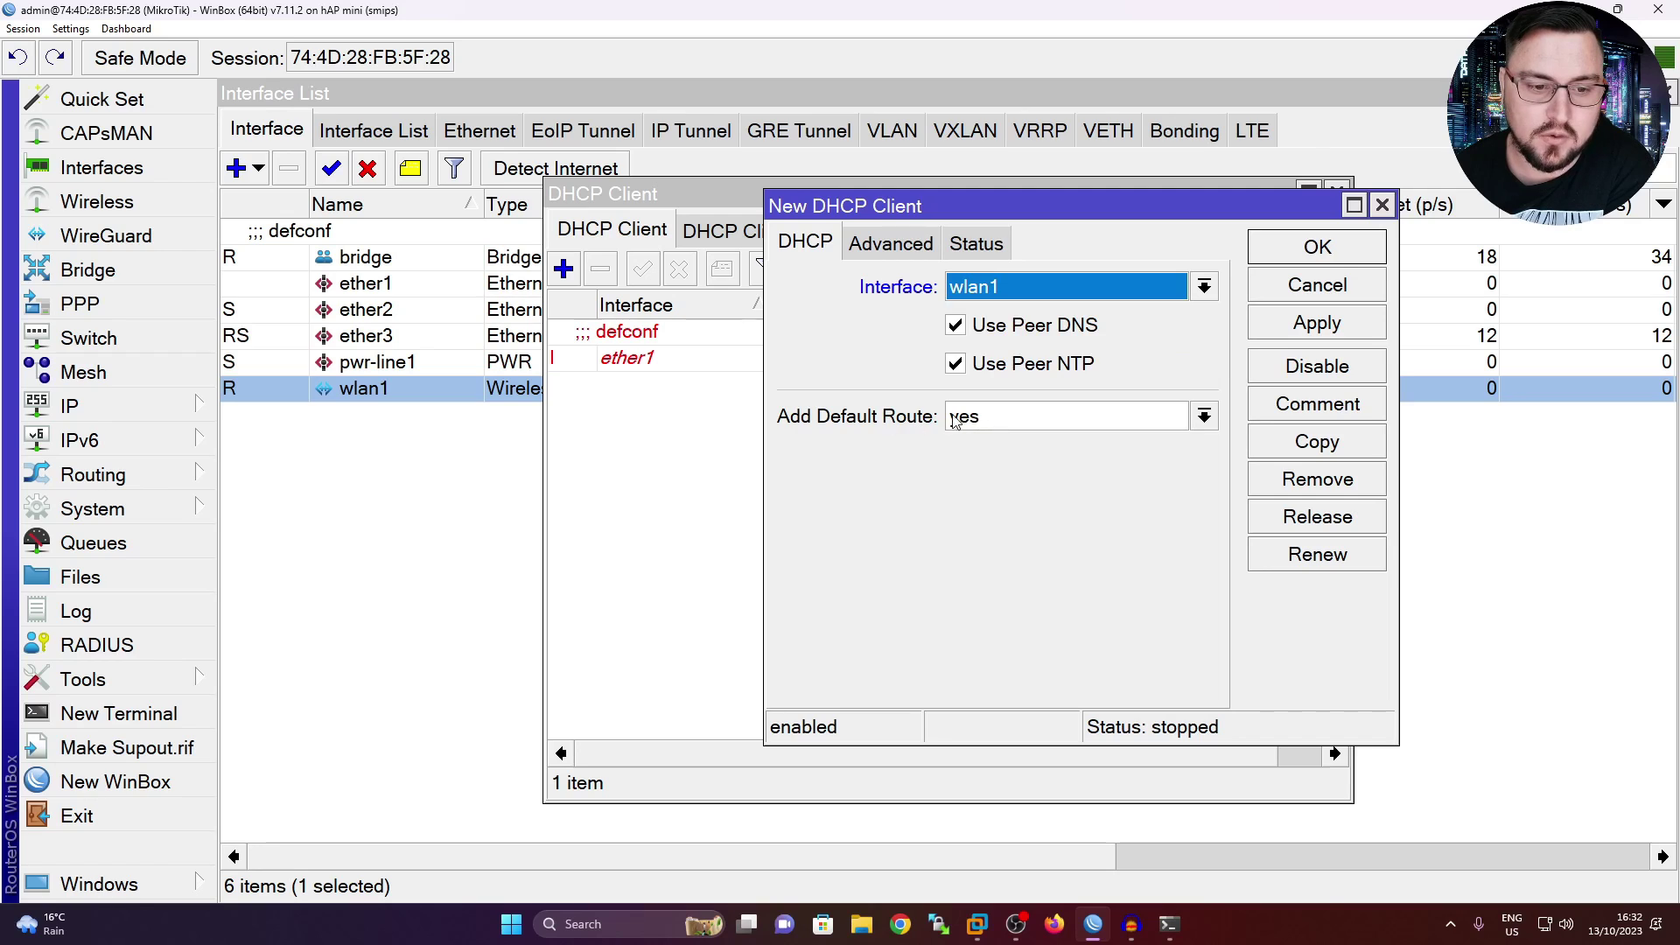
{"action": "left_click", "coordinate": [1304, 324]}
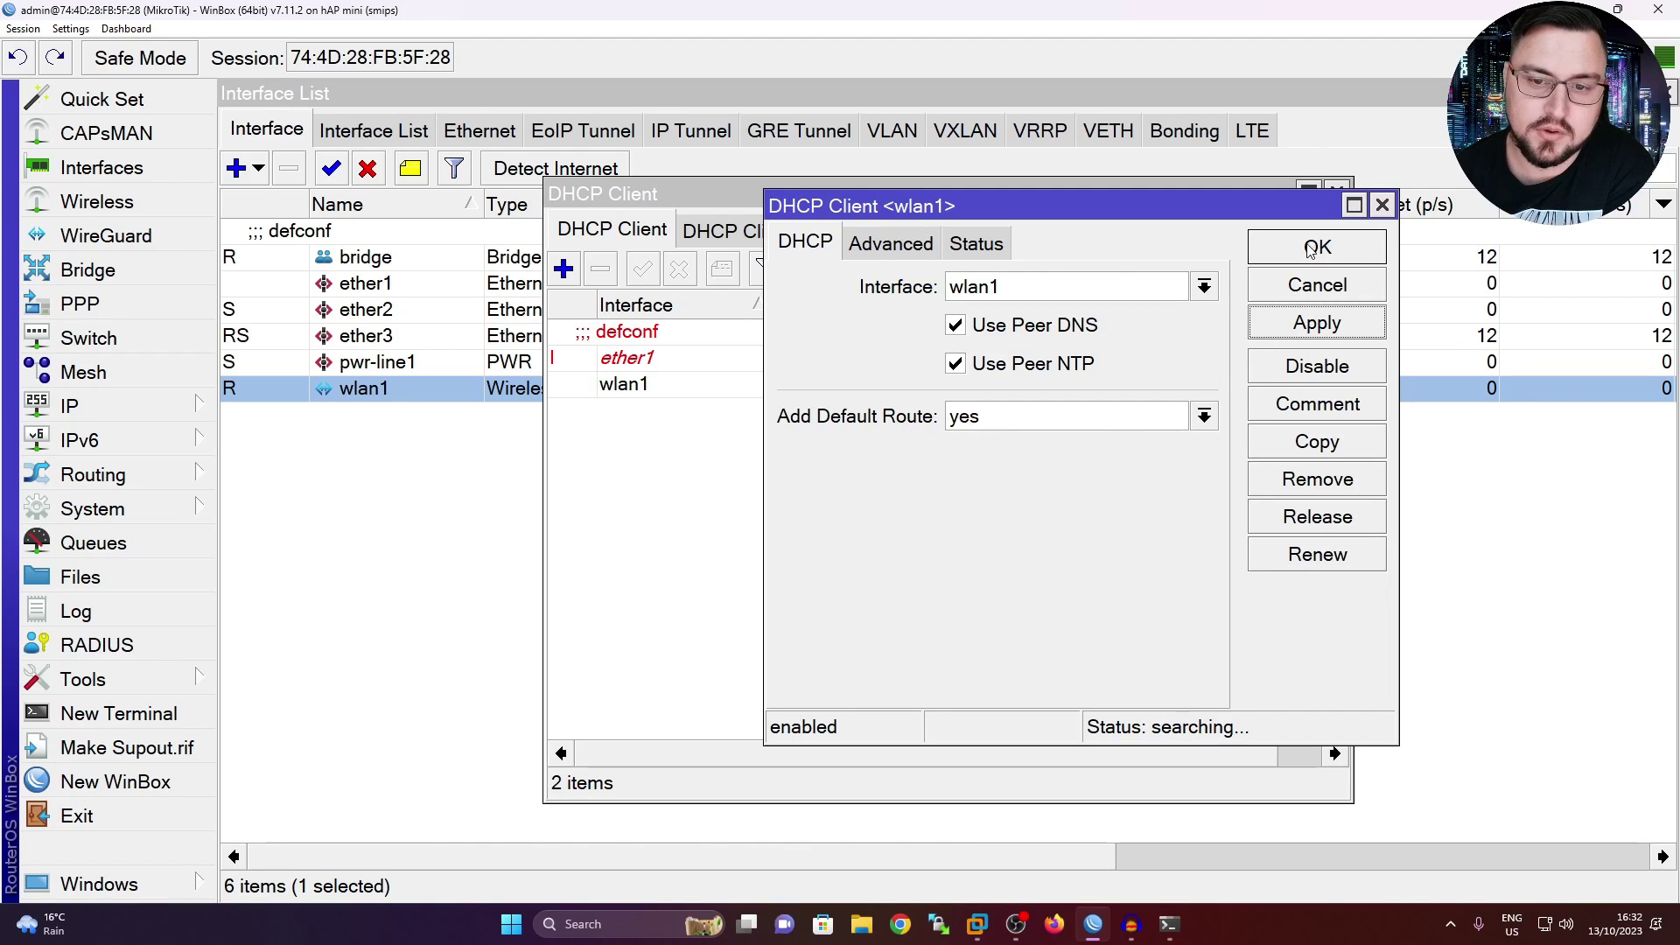
{"action": "left_click", "coordinate": [1317, 248]}
Step: Check wlan1's DHCP lease in the client list and the 0.0.0.0/0 default route in the route list
{"action": "left_click", "coordinate": [637, 359]}
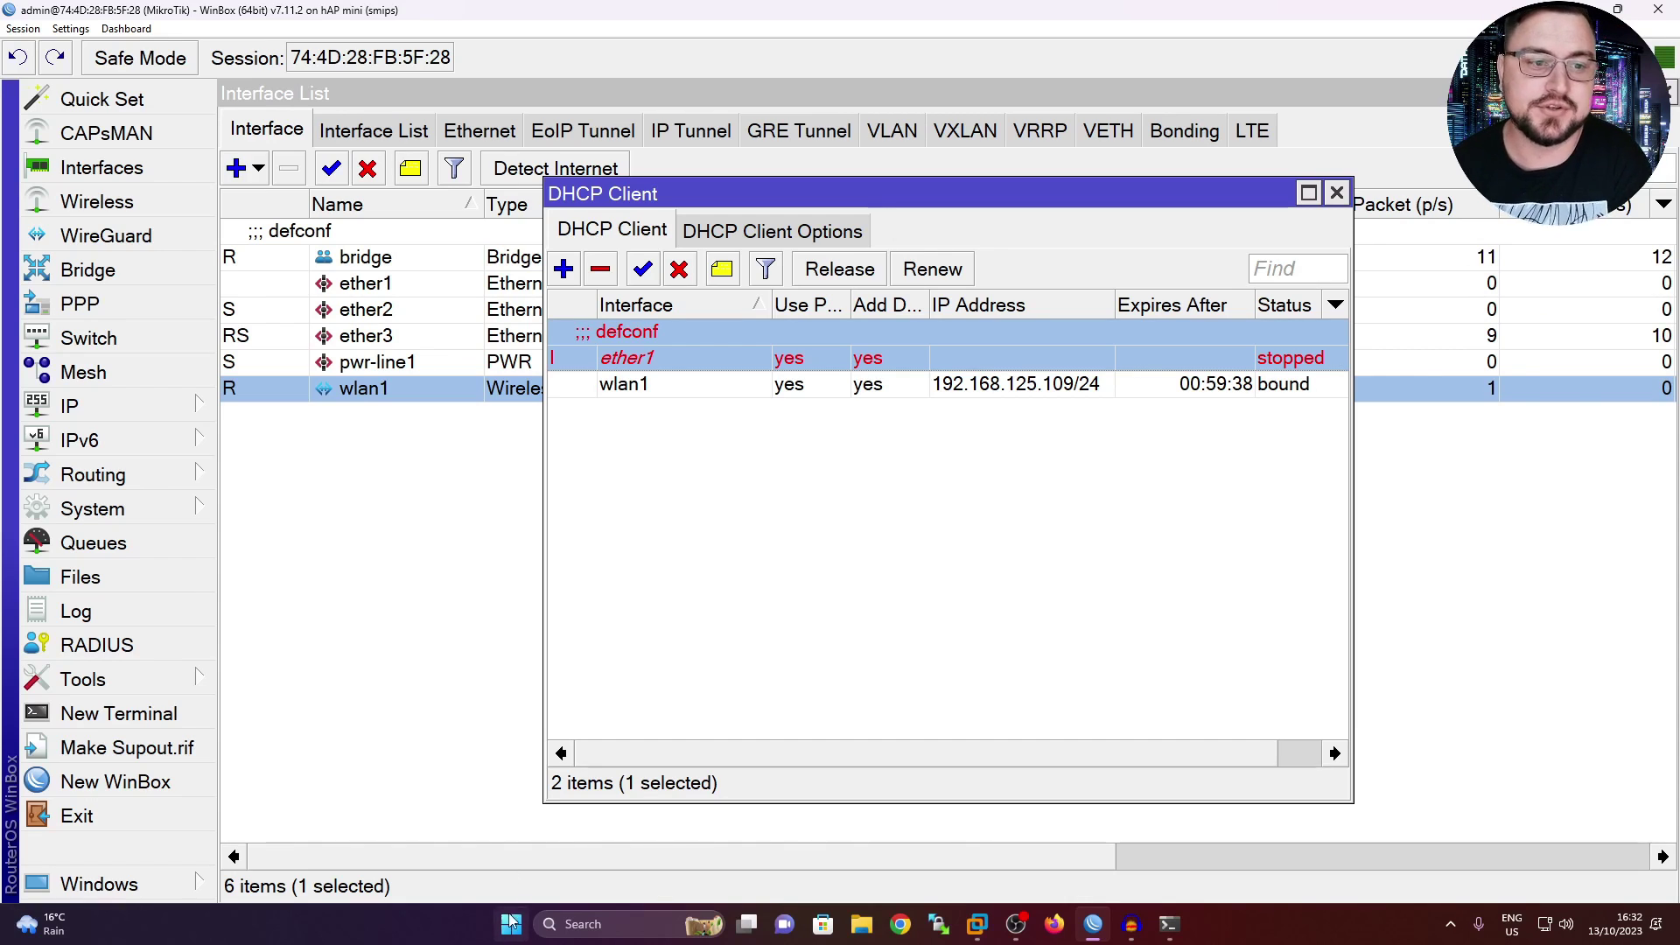
{"action": "left_click", "coordinate": [1060, 387]}
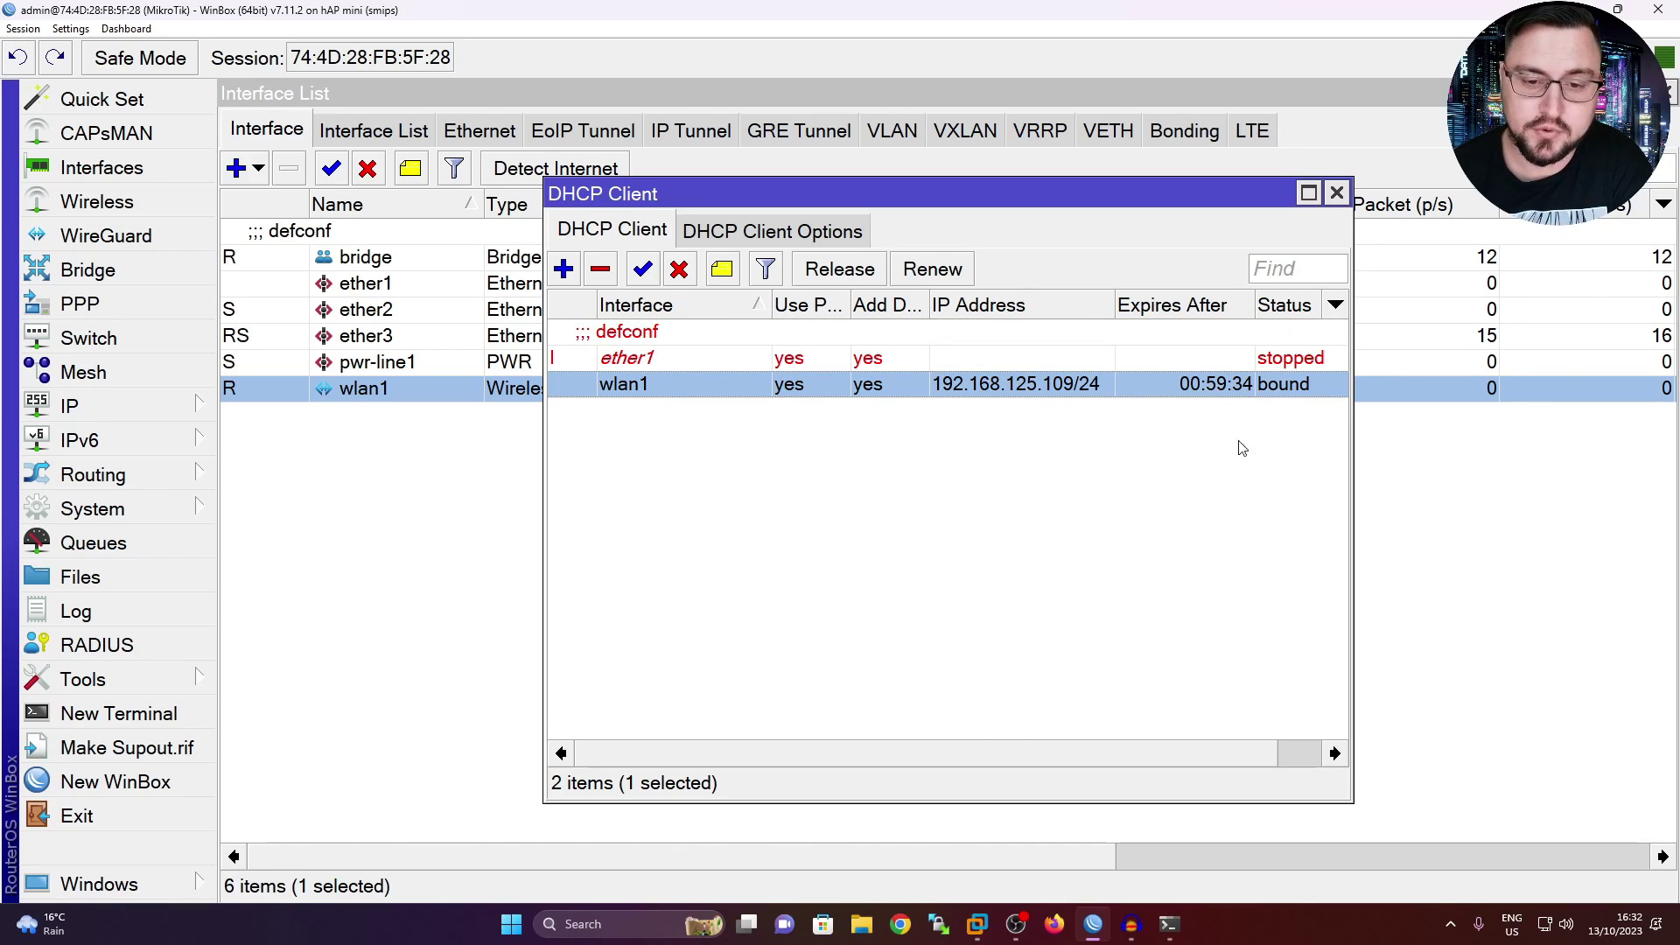
{"action": "left_click", "coordinate": [87, 405]}
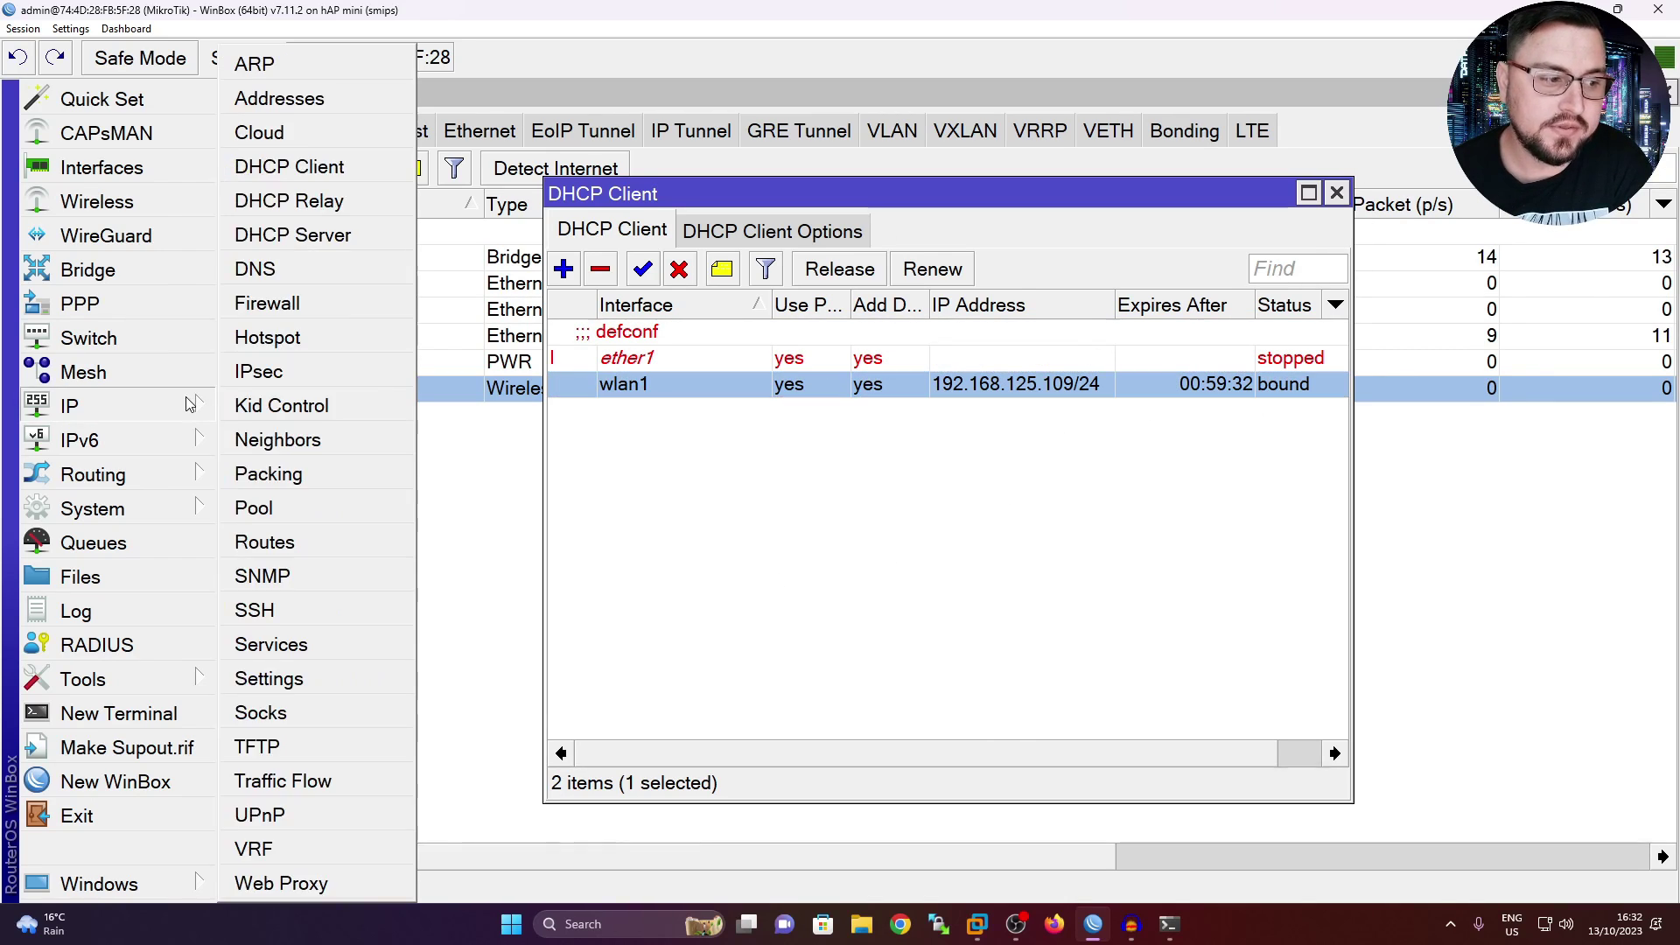
{"action": "left_click", "coordinate": [330, 542]}
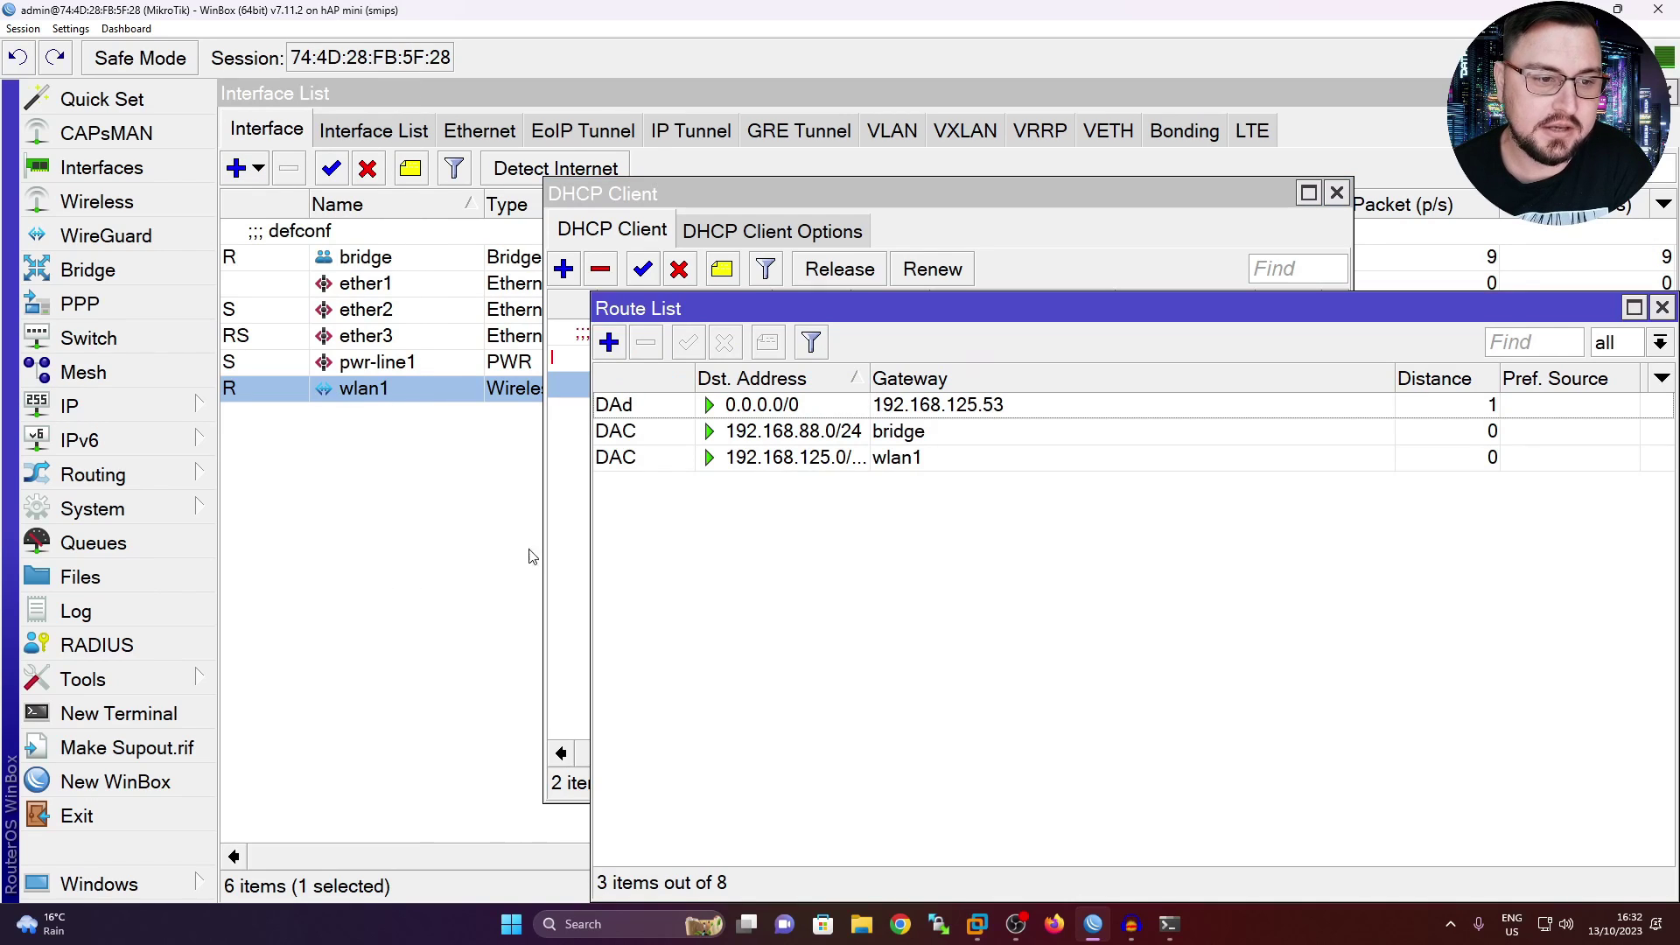
{"action": "left_click", "coordinate": [764, 405]}
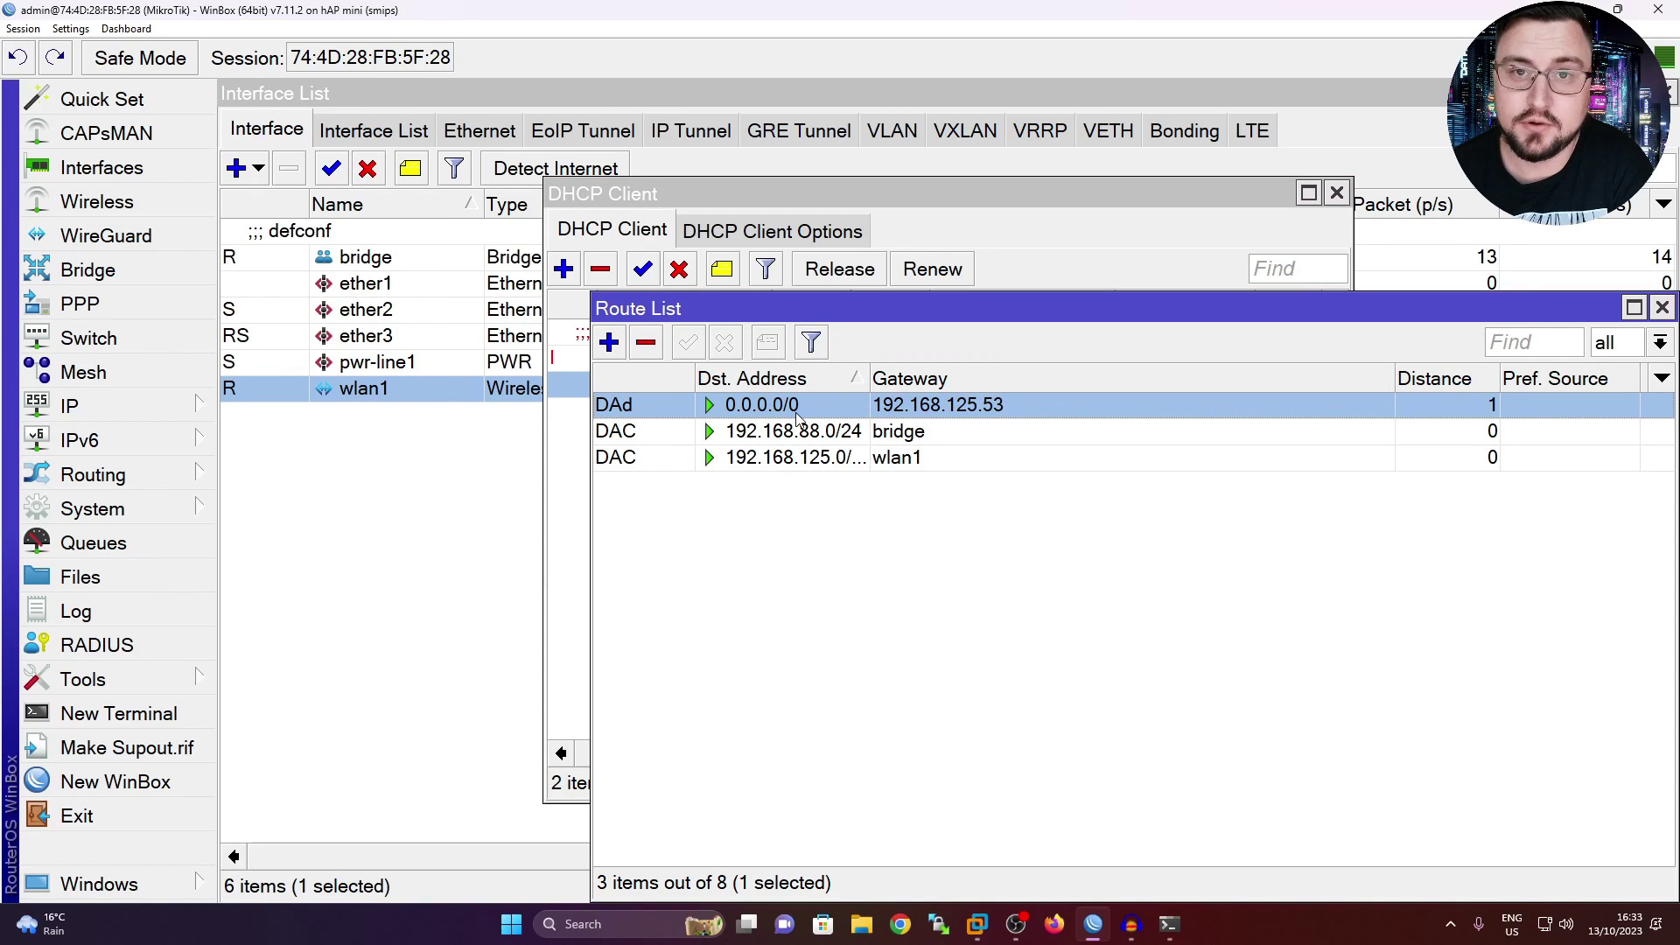
Step: Try to ping 8.8.8.8 from a new router terminal
{"action": "left_click", "coordinate": [118, 713]}
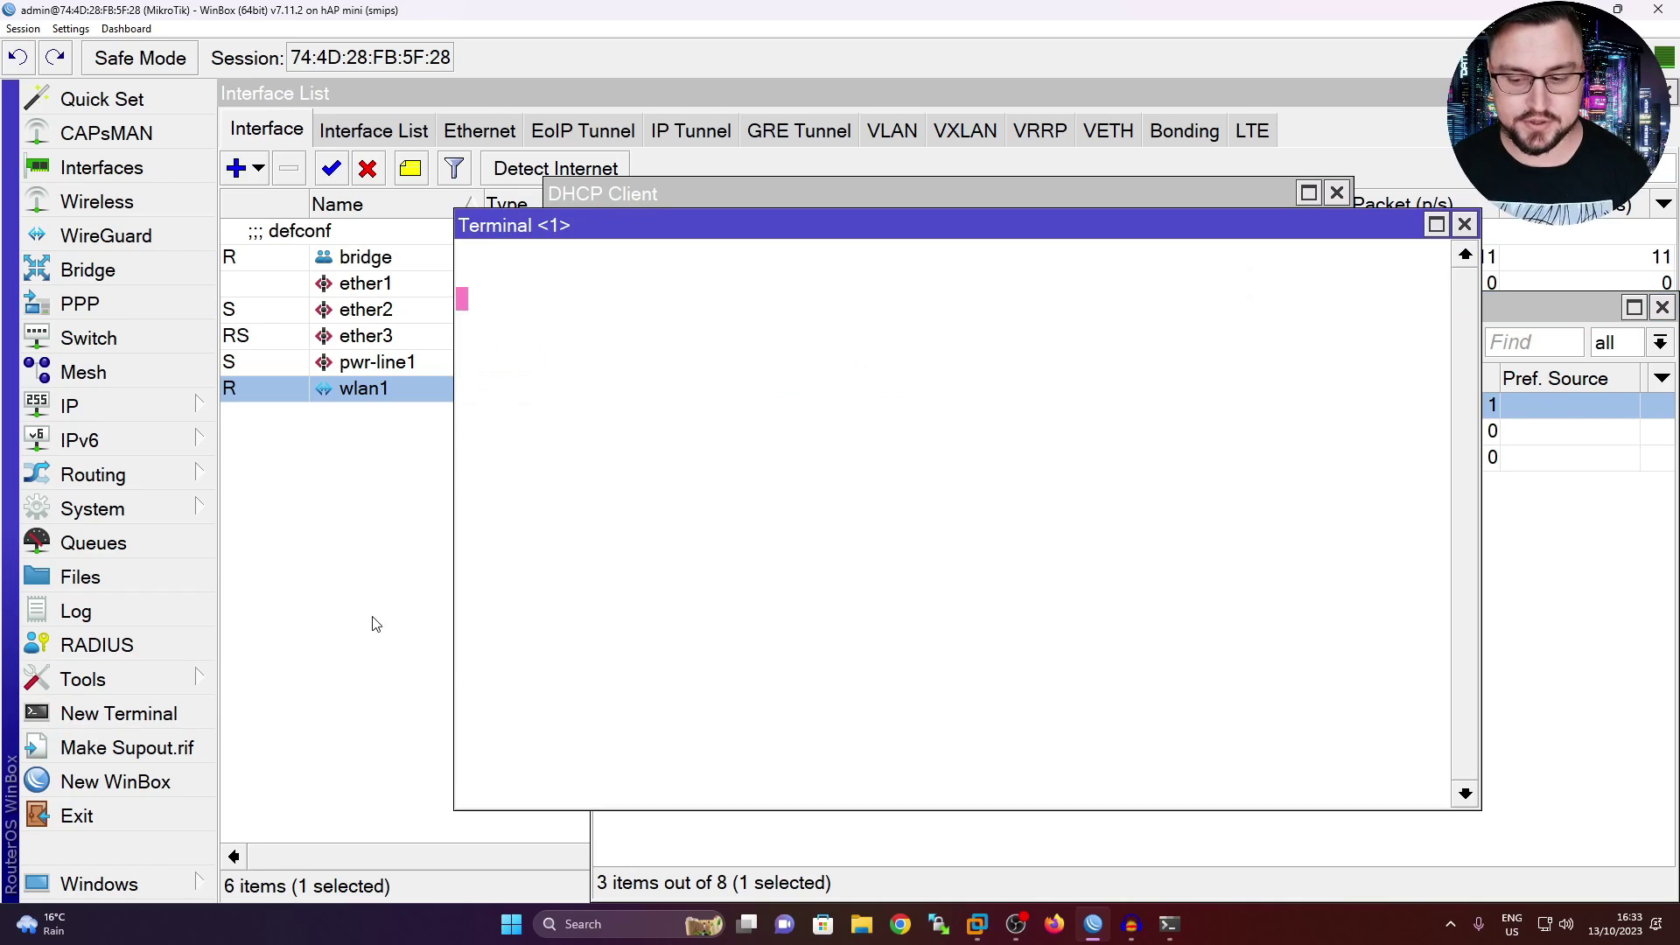
{"action": "type", "text": "ping 8.8.8.8"}
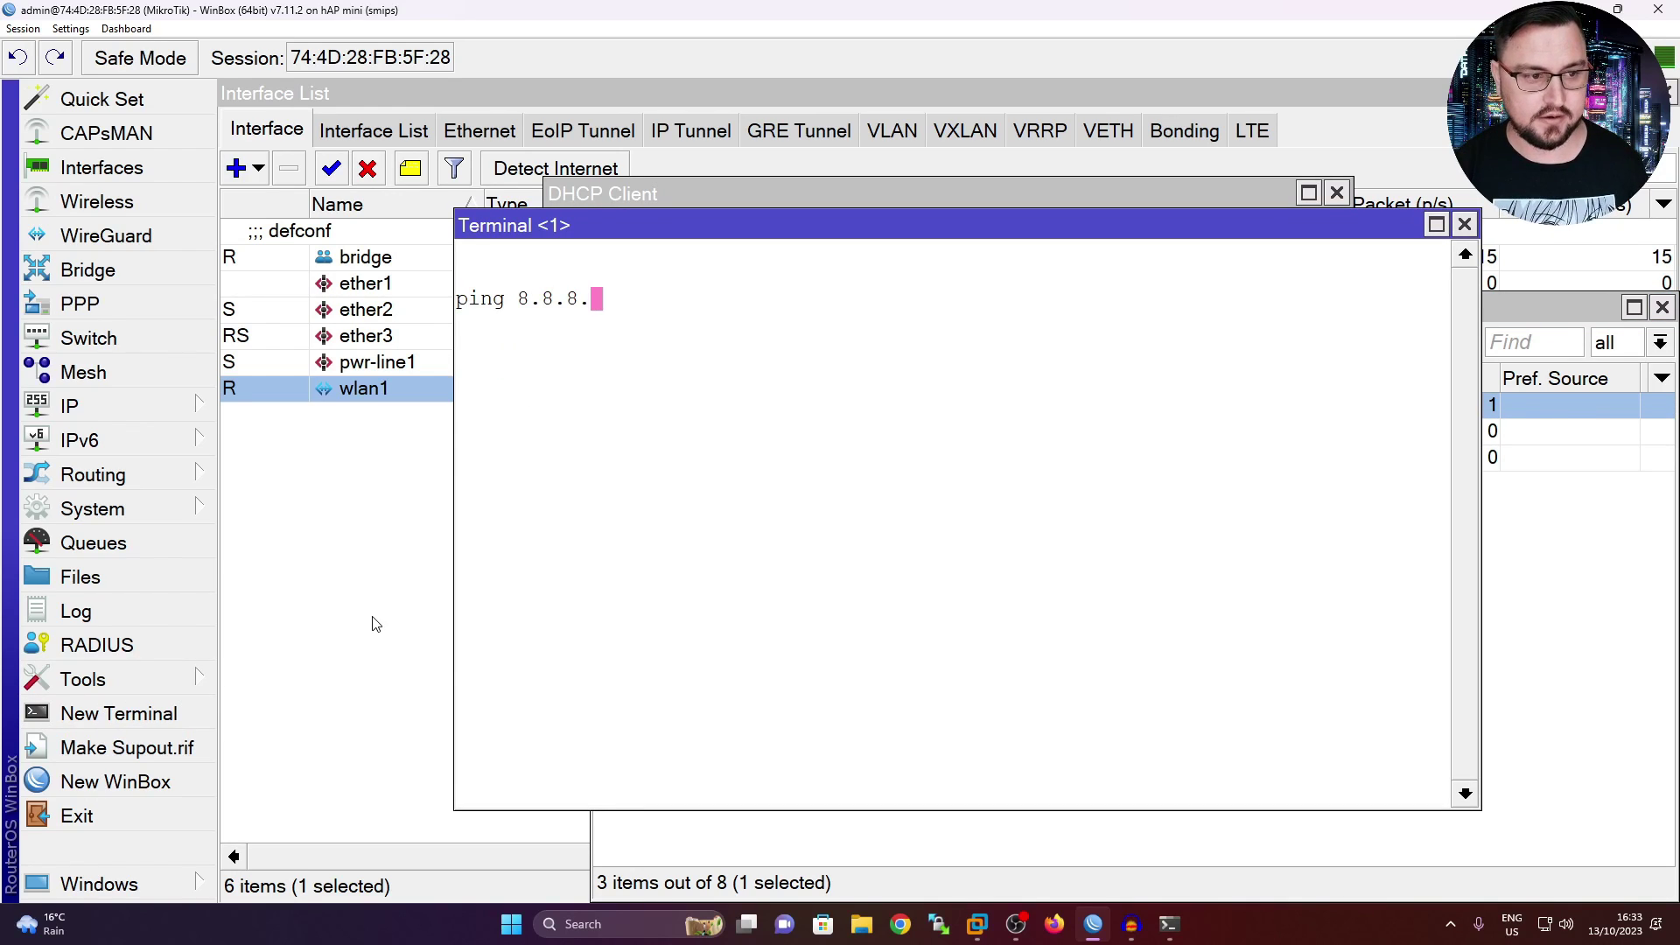
{"action": "key", "text": "Return"}
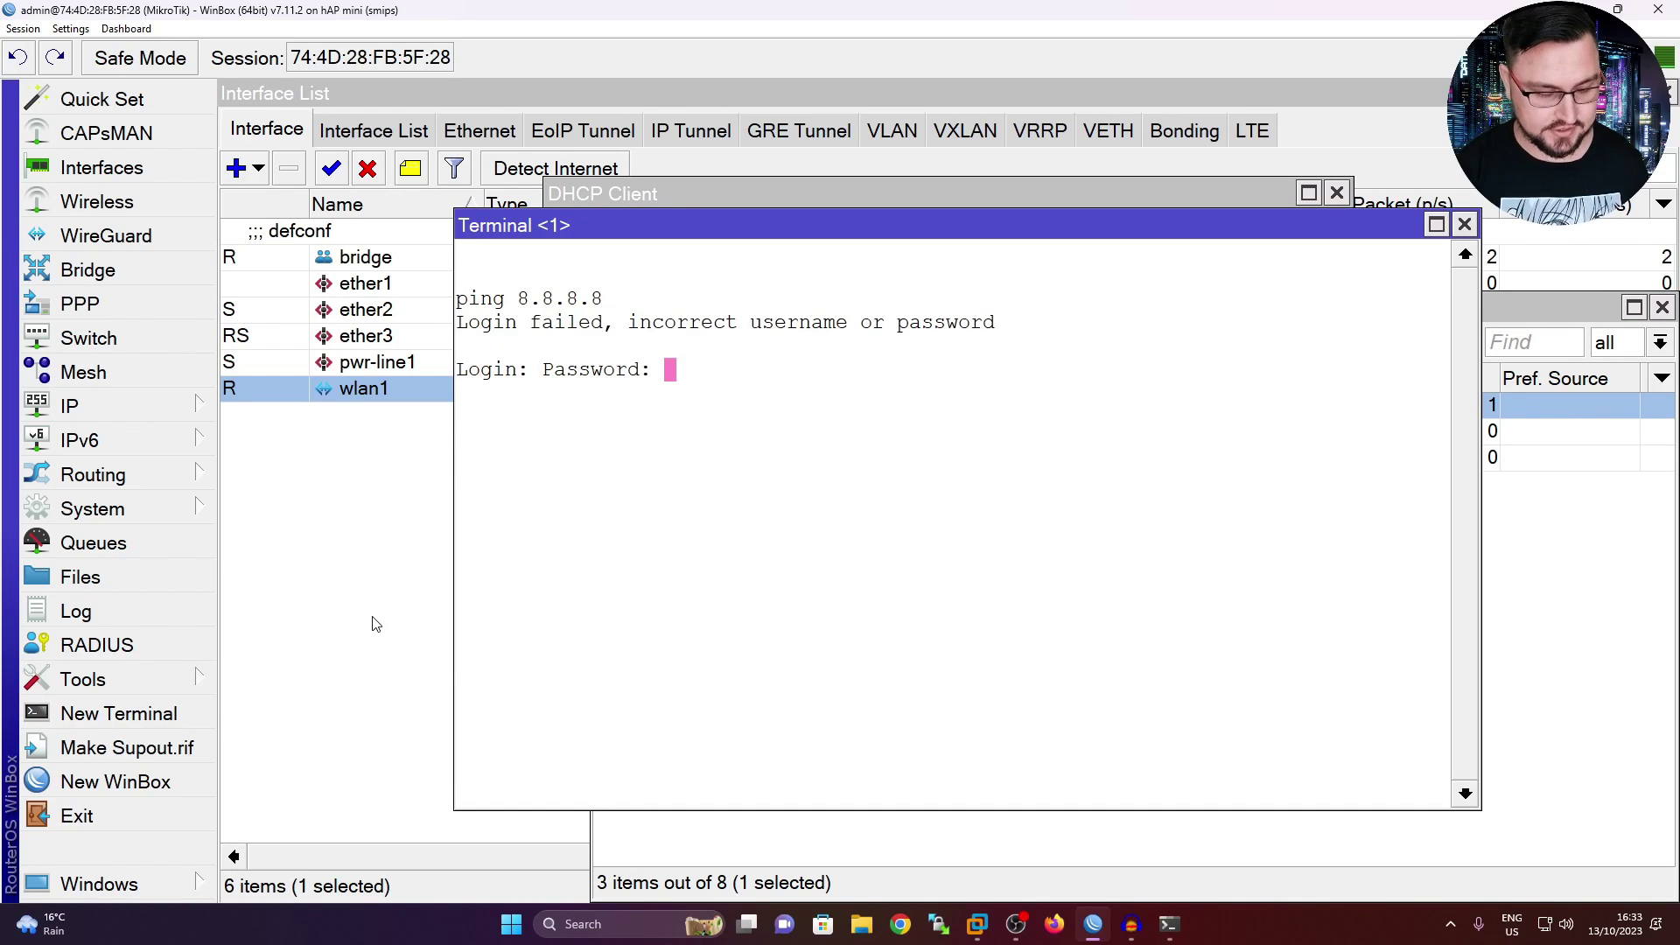
Step: Open another router terminal, ping 8.8.8.8 from the router, and stop the ping after several packets
{"action": "left_click", "coordinate": [105, 711]}
{"action": "type", "text": "ping 8.8.8.8"}
{"action": "key", "text": "Return"}
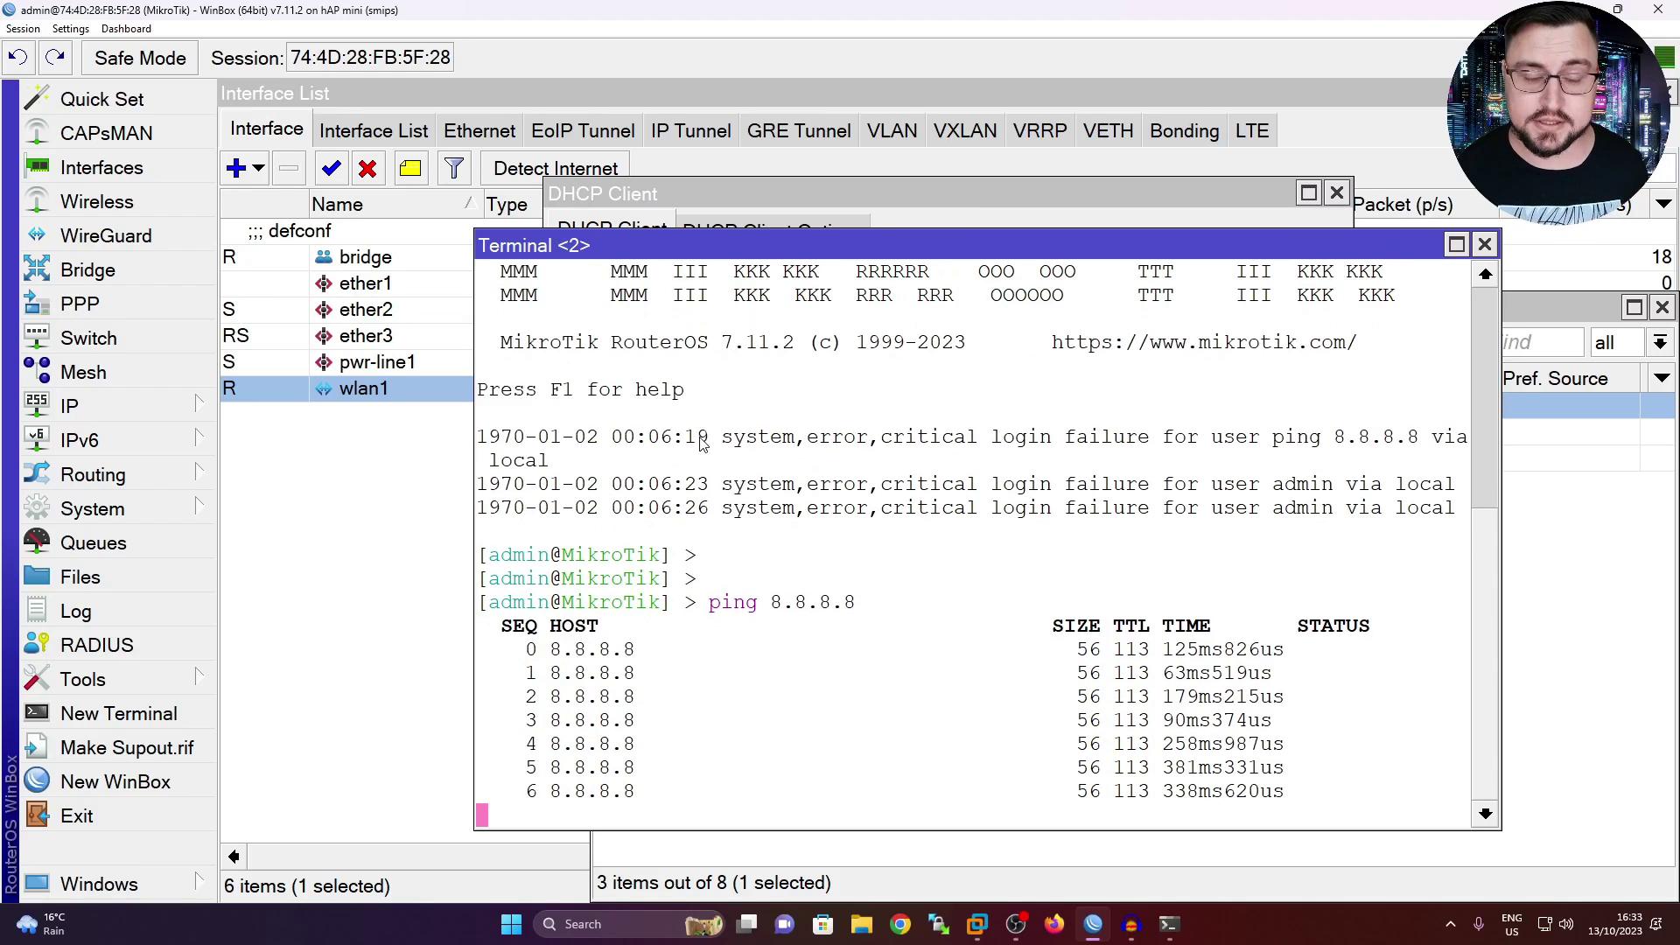
{"action": "key", "text": "ctrl+c"}
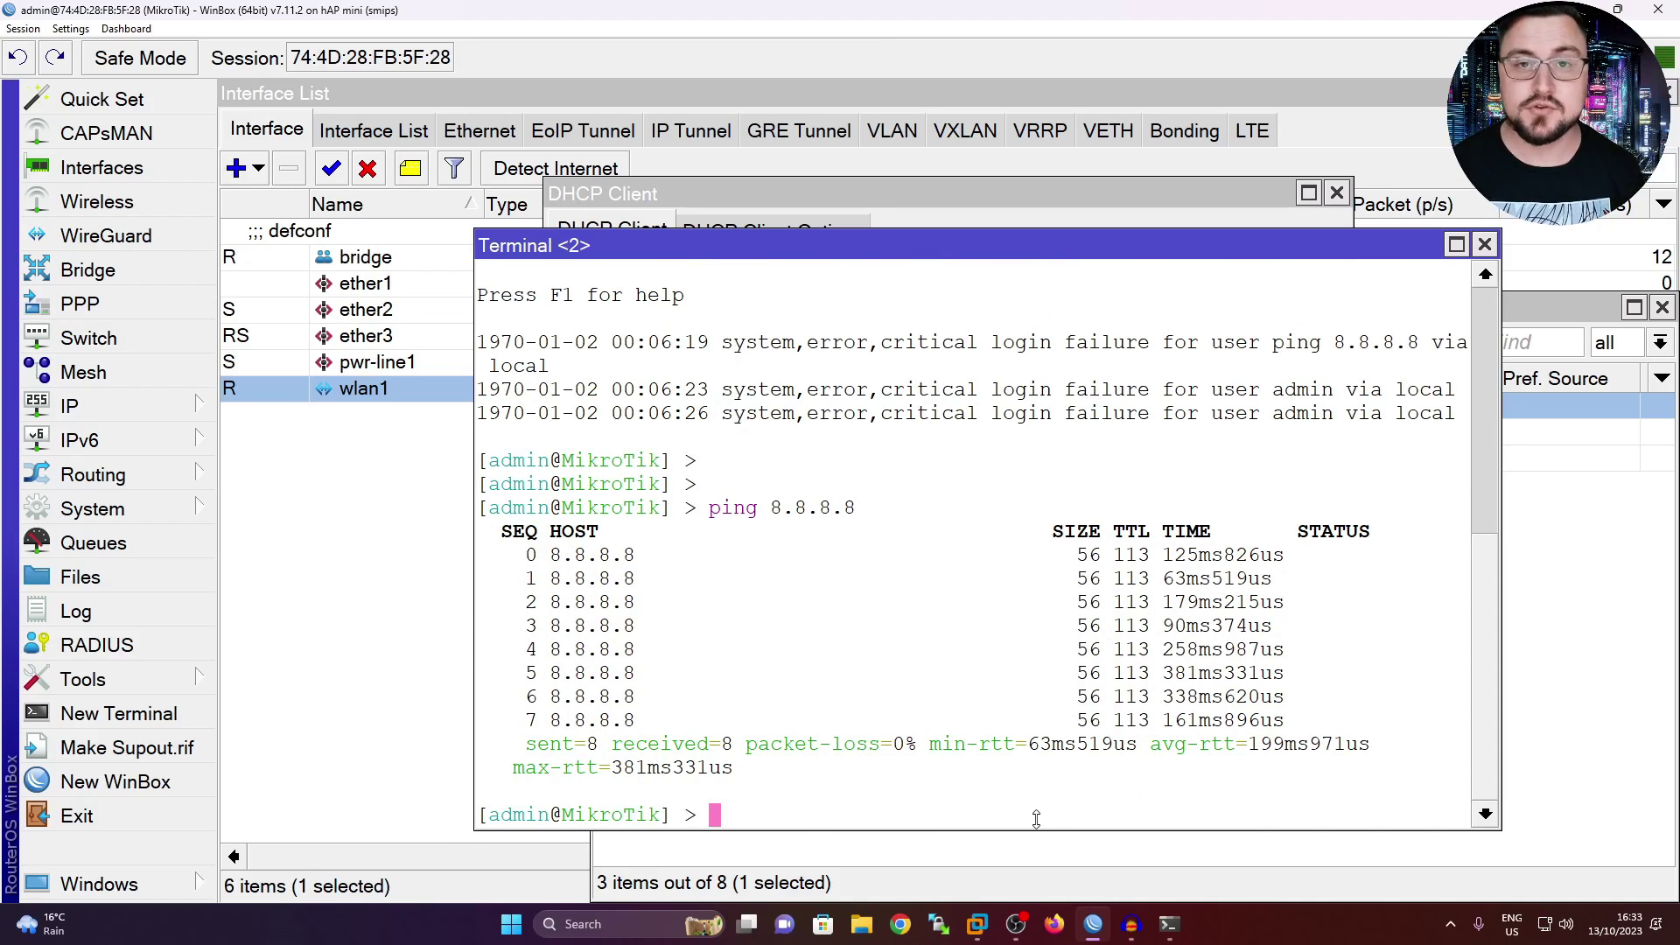
Step: Switch to a new Windows PowerShell window, ping 8.8.8.8 from the computer, stop the ping, and minimize the window
{"action": "mouse_move", "coordinate": [1183, 933]}
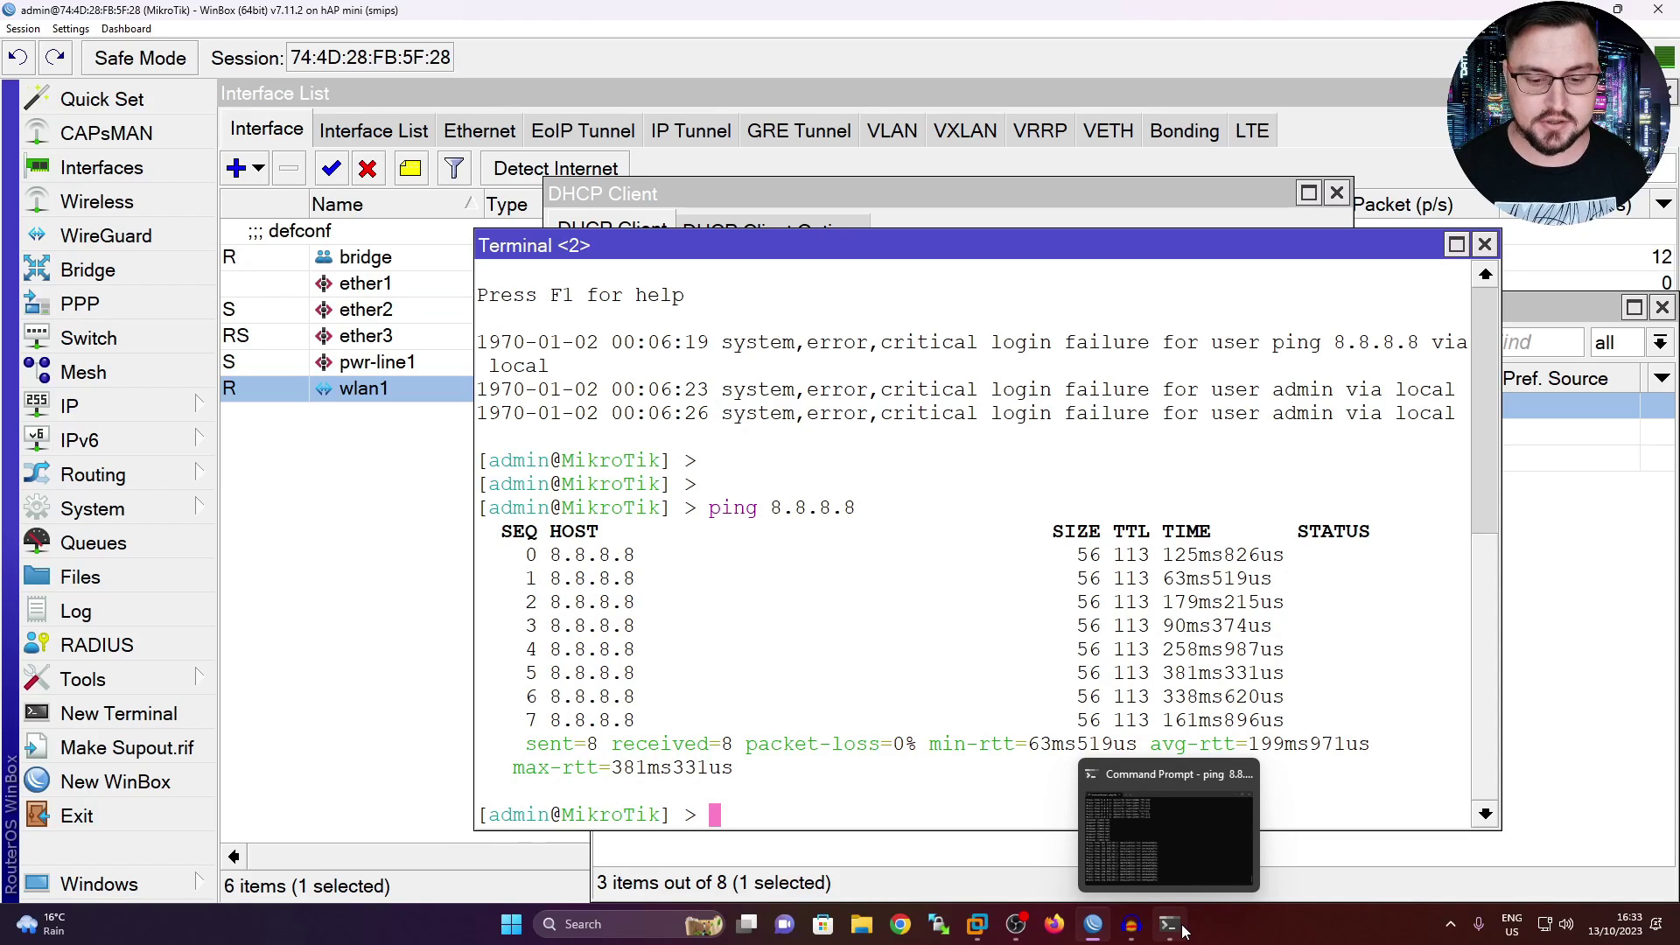
{"action": "right_click", "coordinate": [1184, 932]}
{"action": "left_click", "coordinate": [1129, 821]}
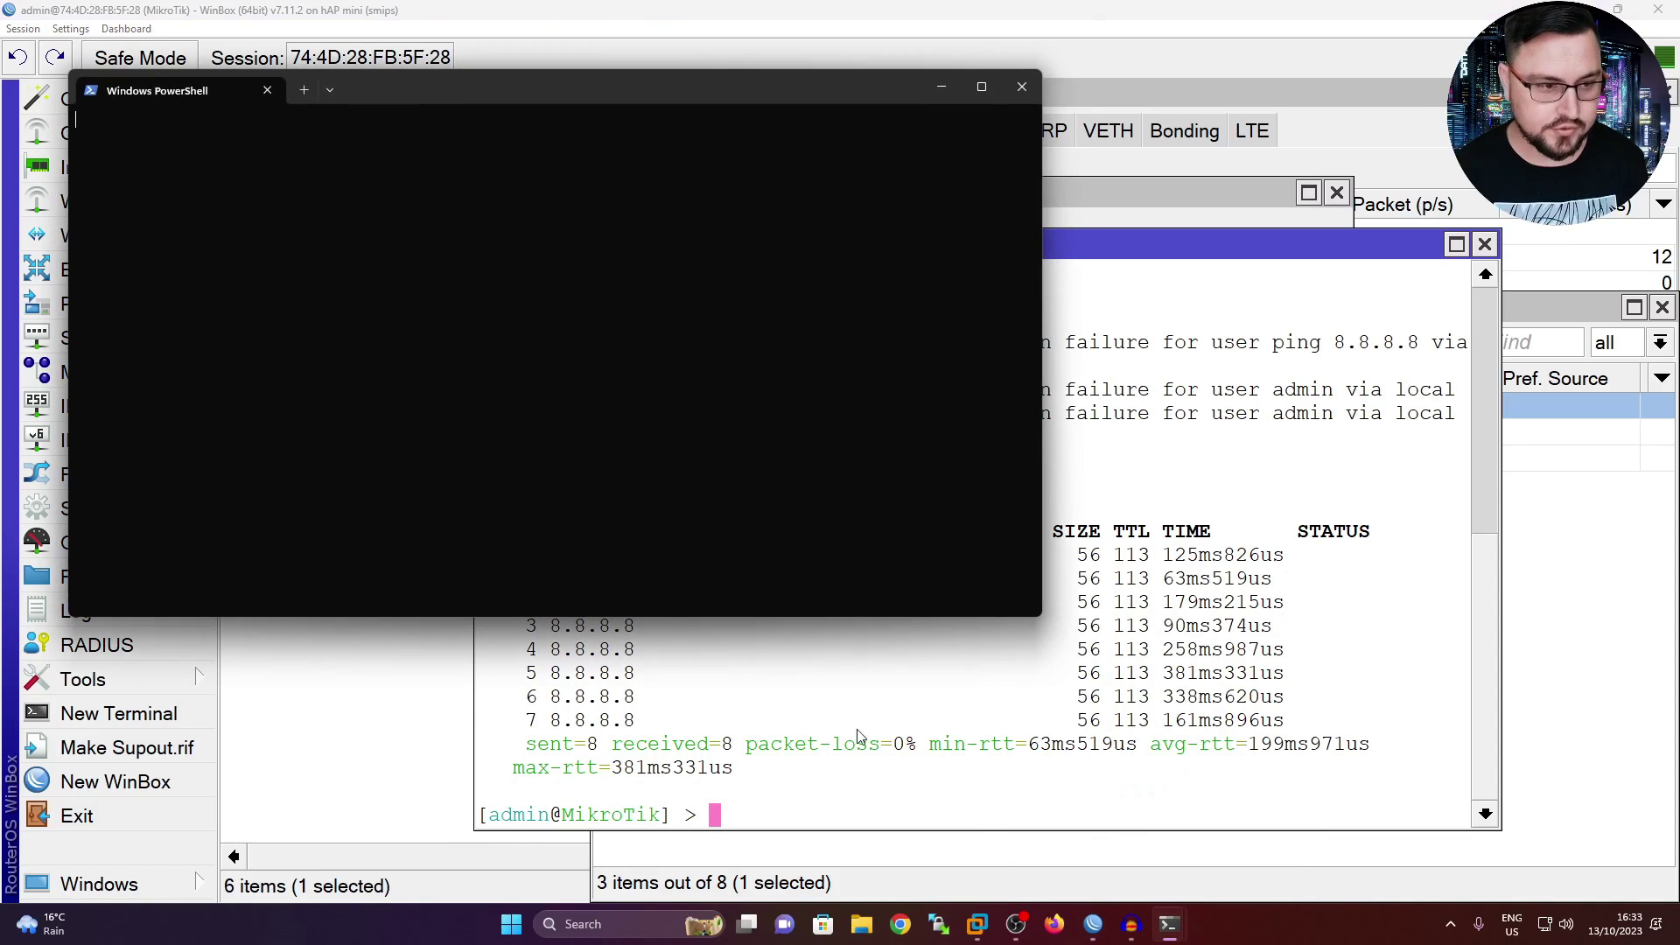
{"action": "key", "text": "Return"}
{"action": "type", "text": "ping 8.8."}
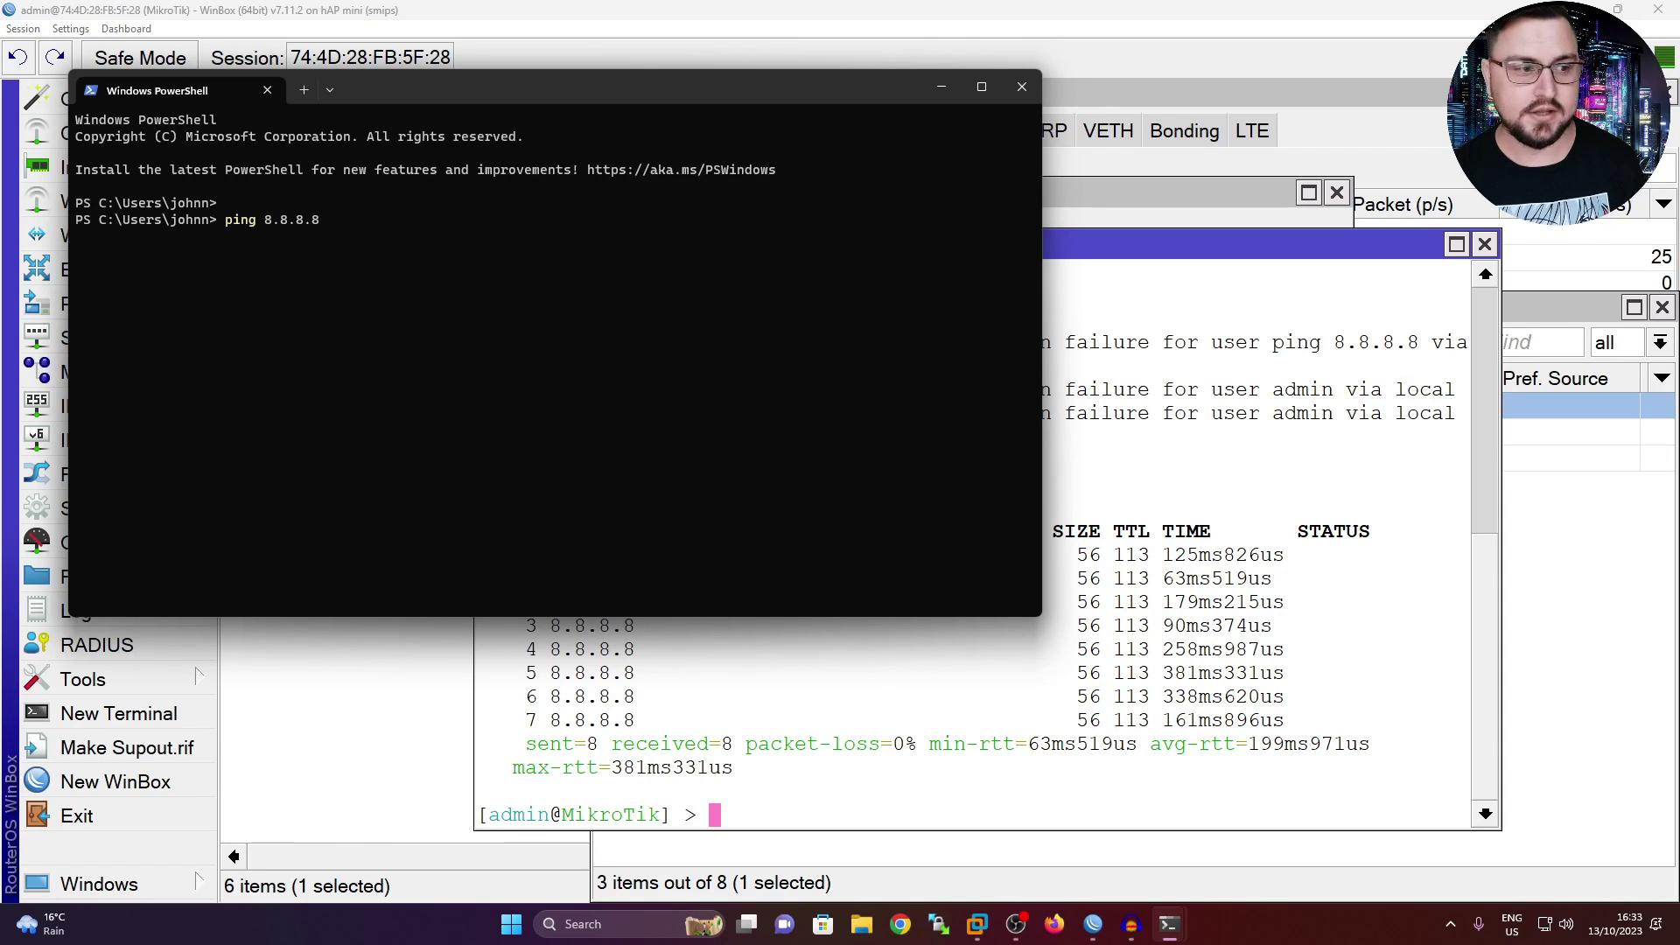
{"action": "type", "text": "8.8"}
{"action": "key", "text": "Return"}
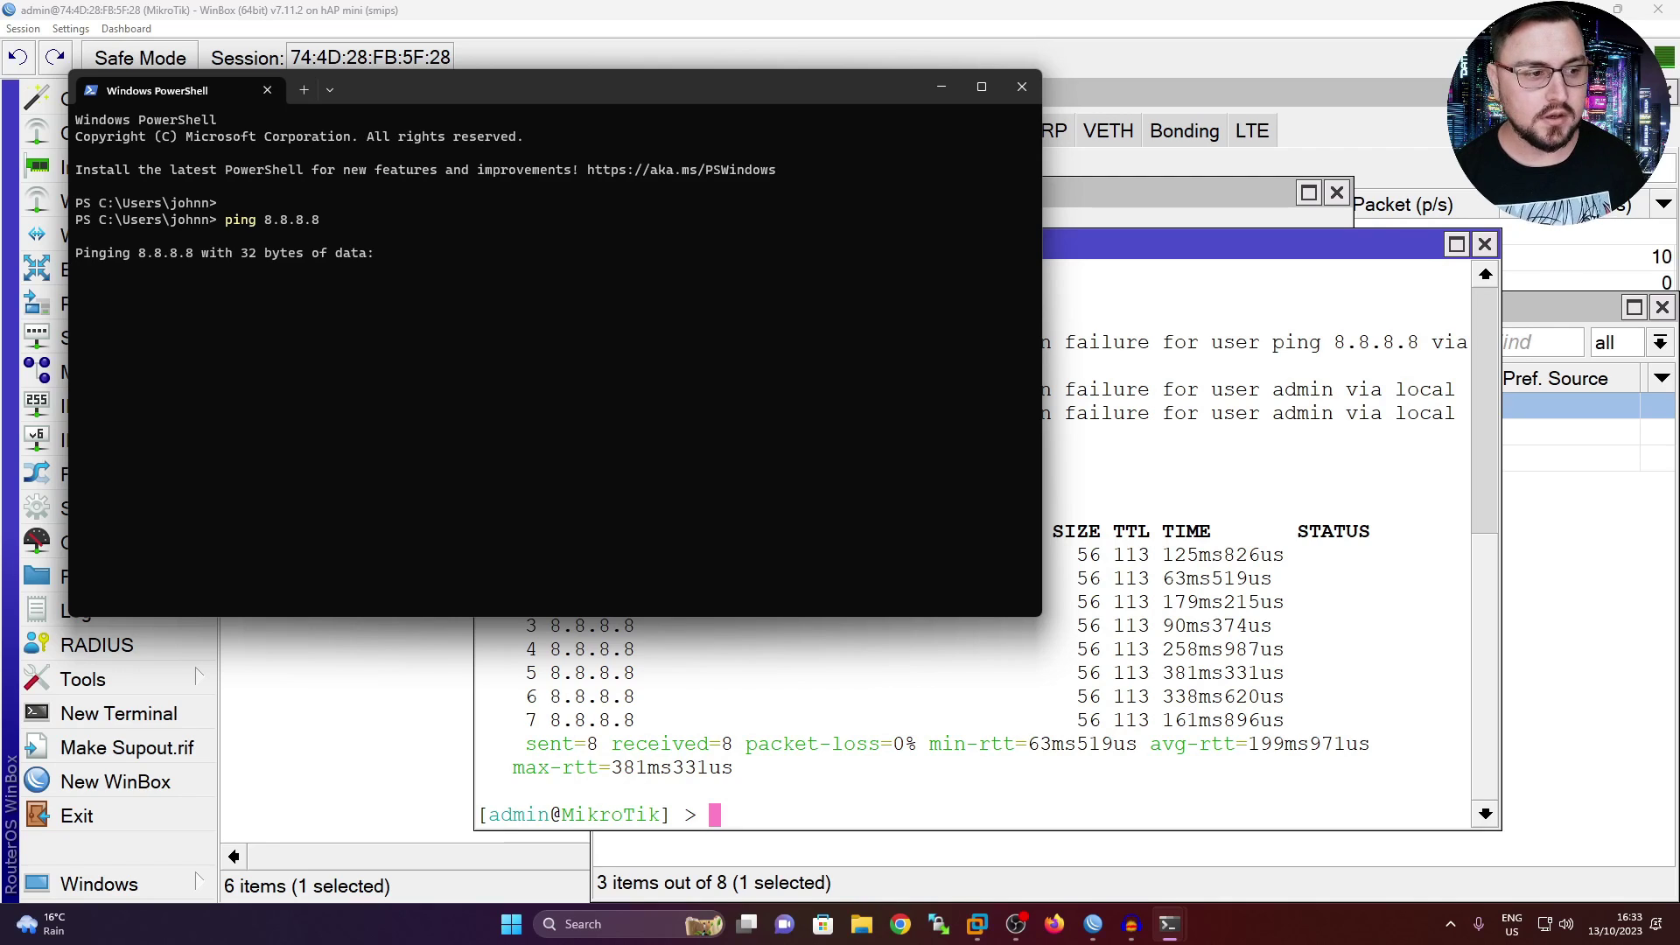
{"action": "key", "text": "ctrl+c"}
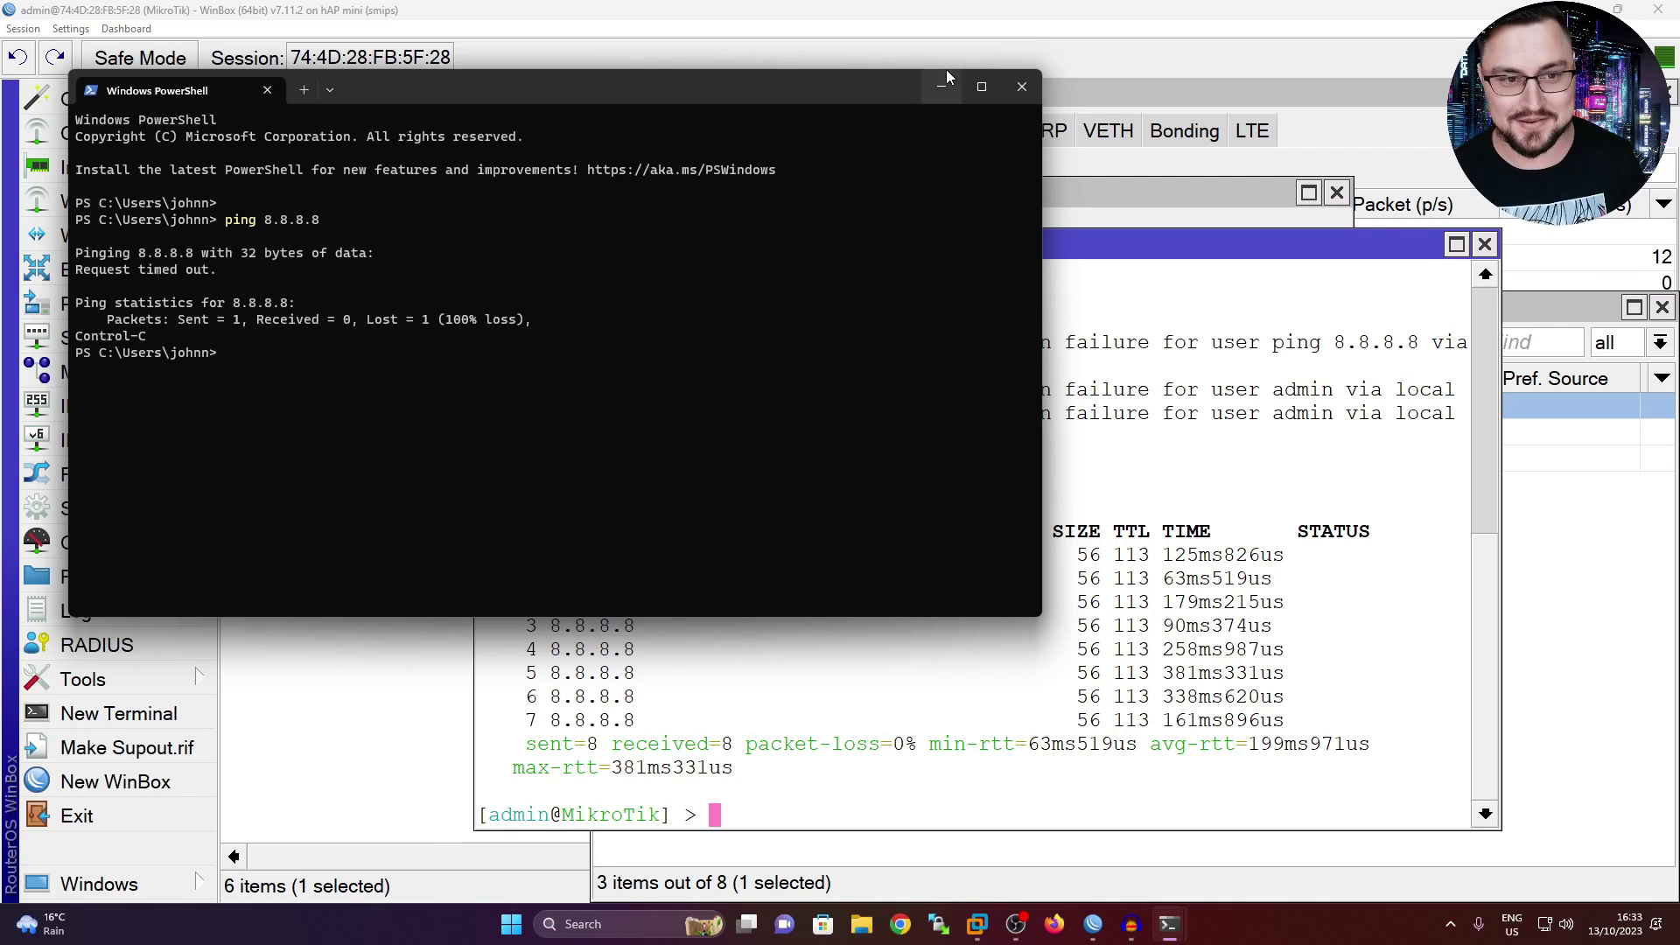
{"action": "left_click", "coordinate": [940, 91]}
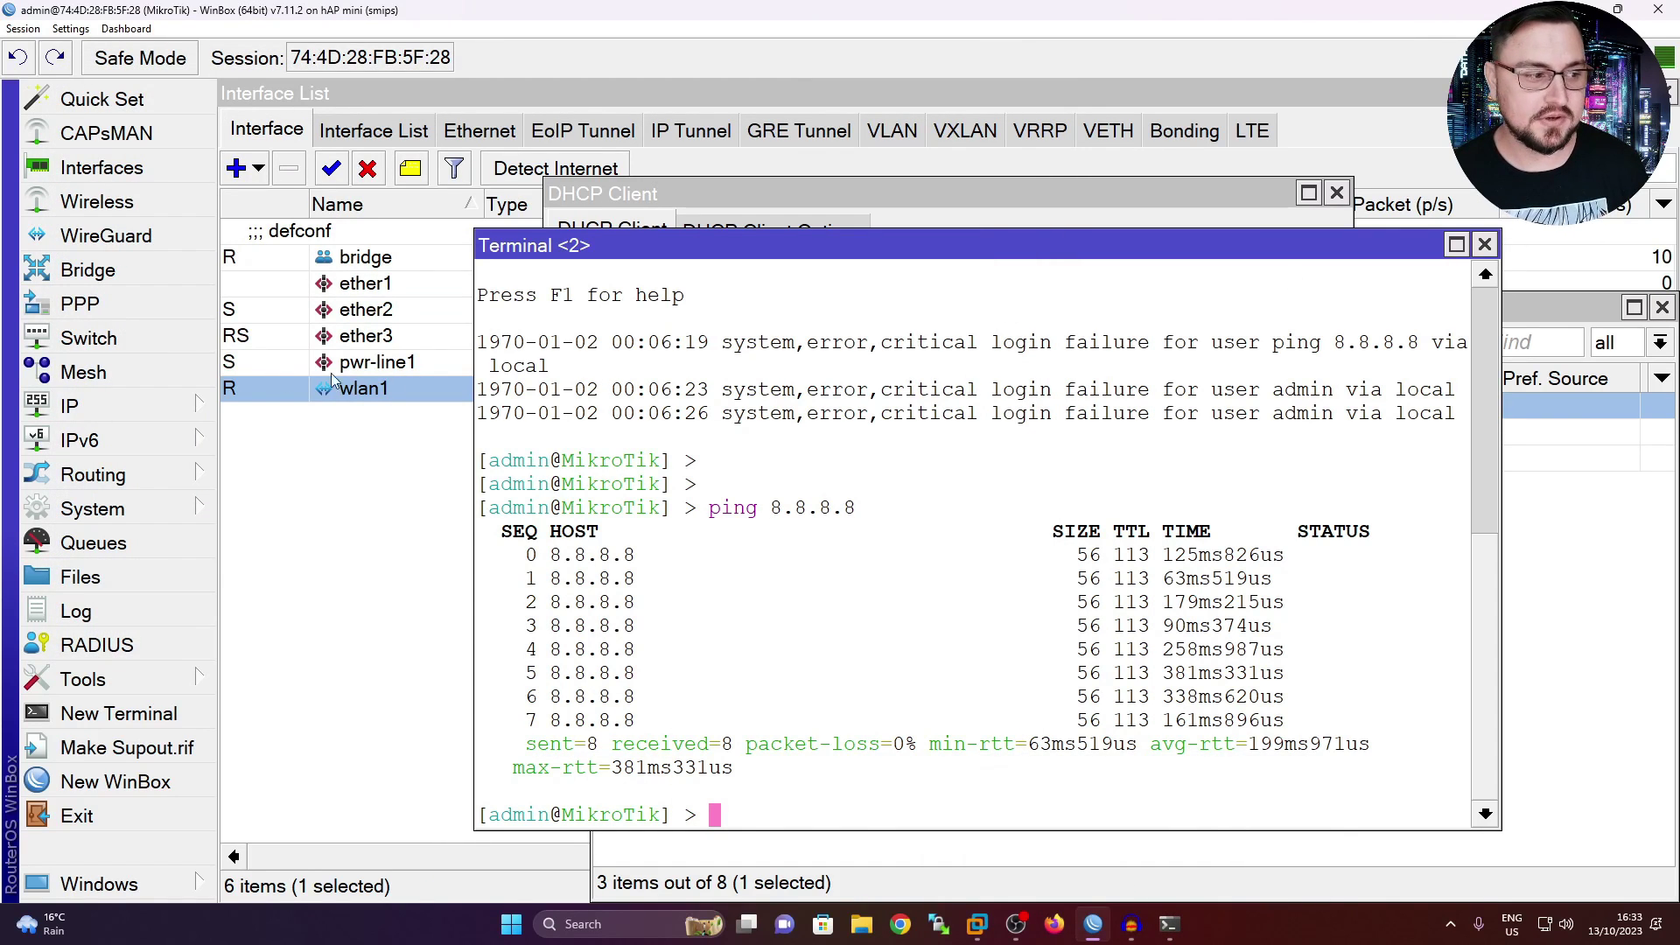
Step: Inspect the default masquerade NAT rule's outgoing interface list and action, and close the rule without changes
{"action": "left_click", "coordinate": [162, 416]}
{"action": "left_click", "coordinate": [280, 303]}
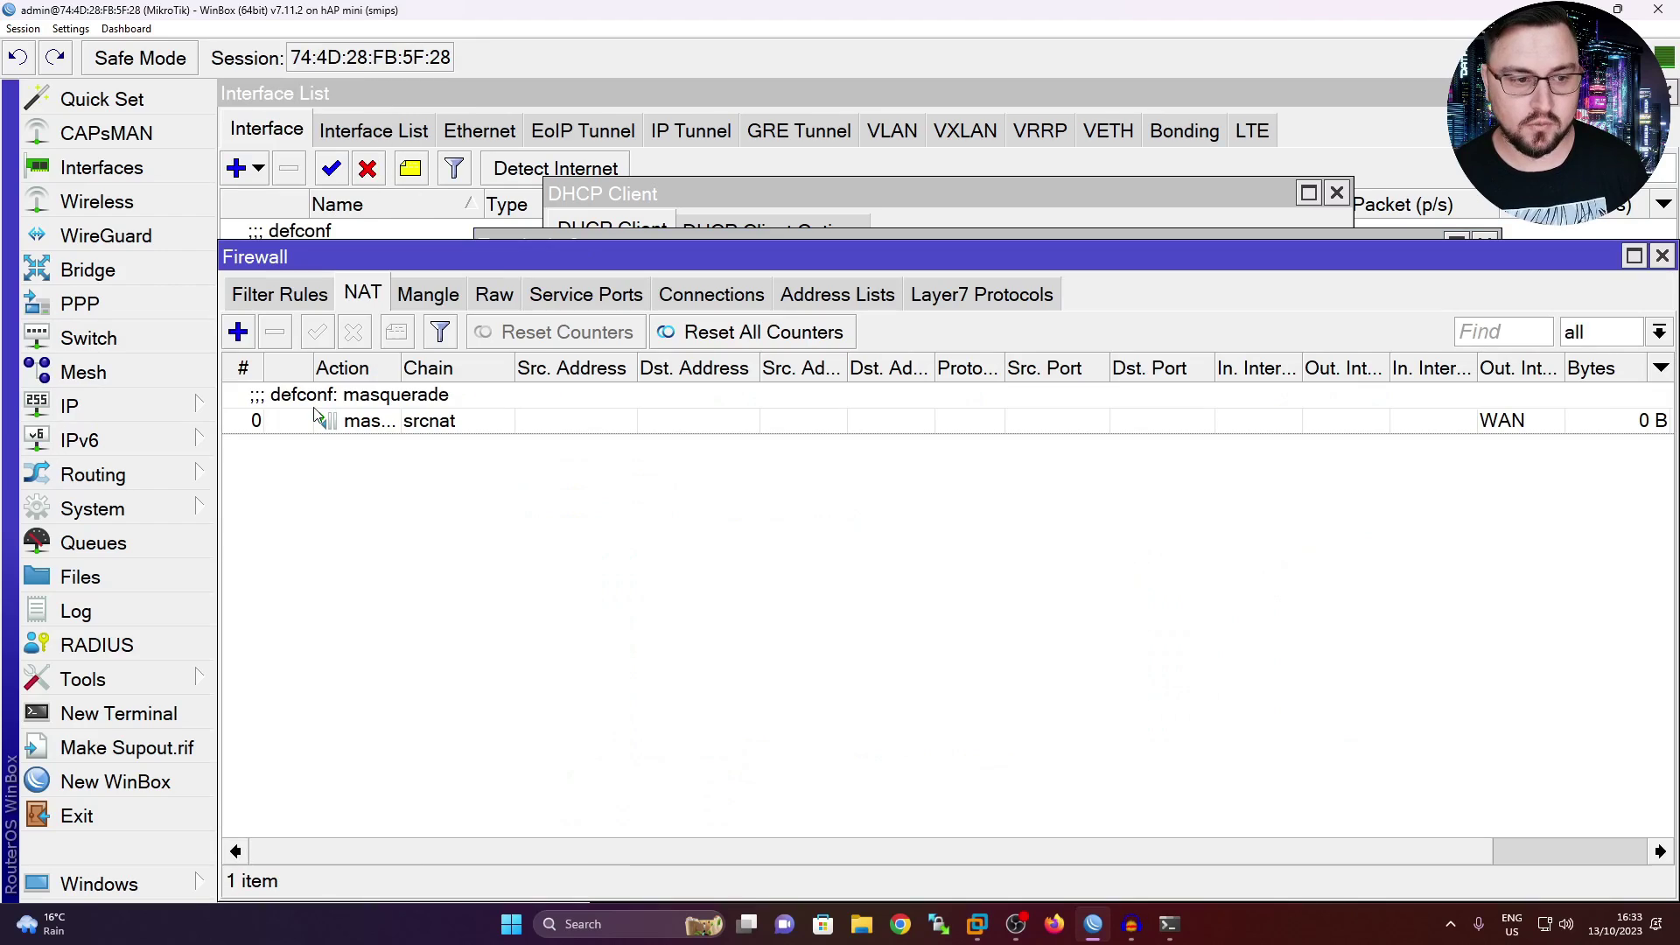
{"action": "left_click", "coordinate": [285, 294]}
{"action": "left_click", "coordinate": [368, 296]}
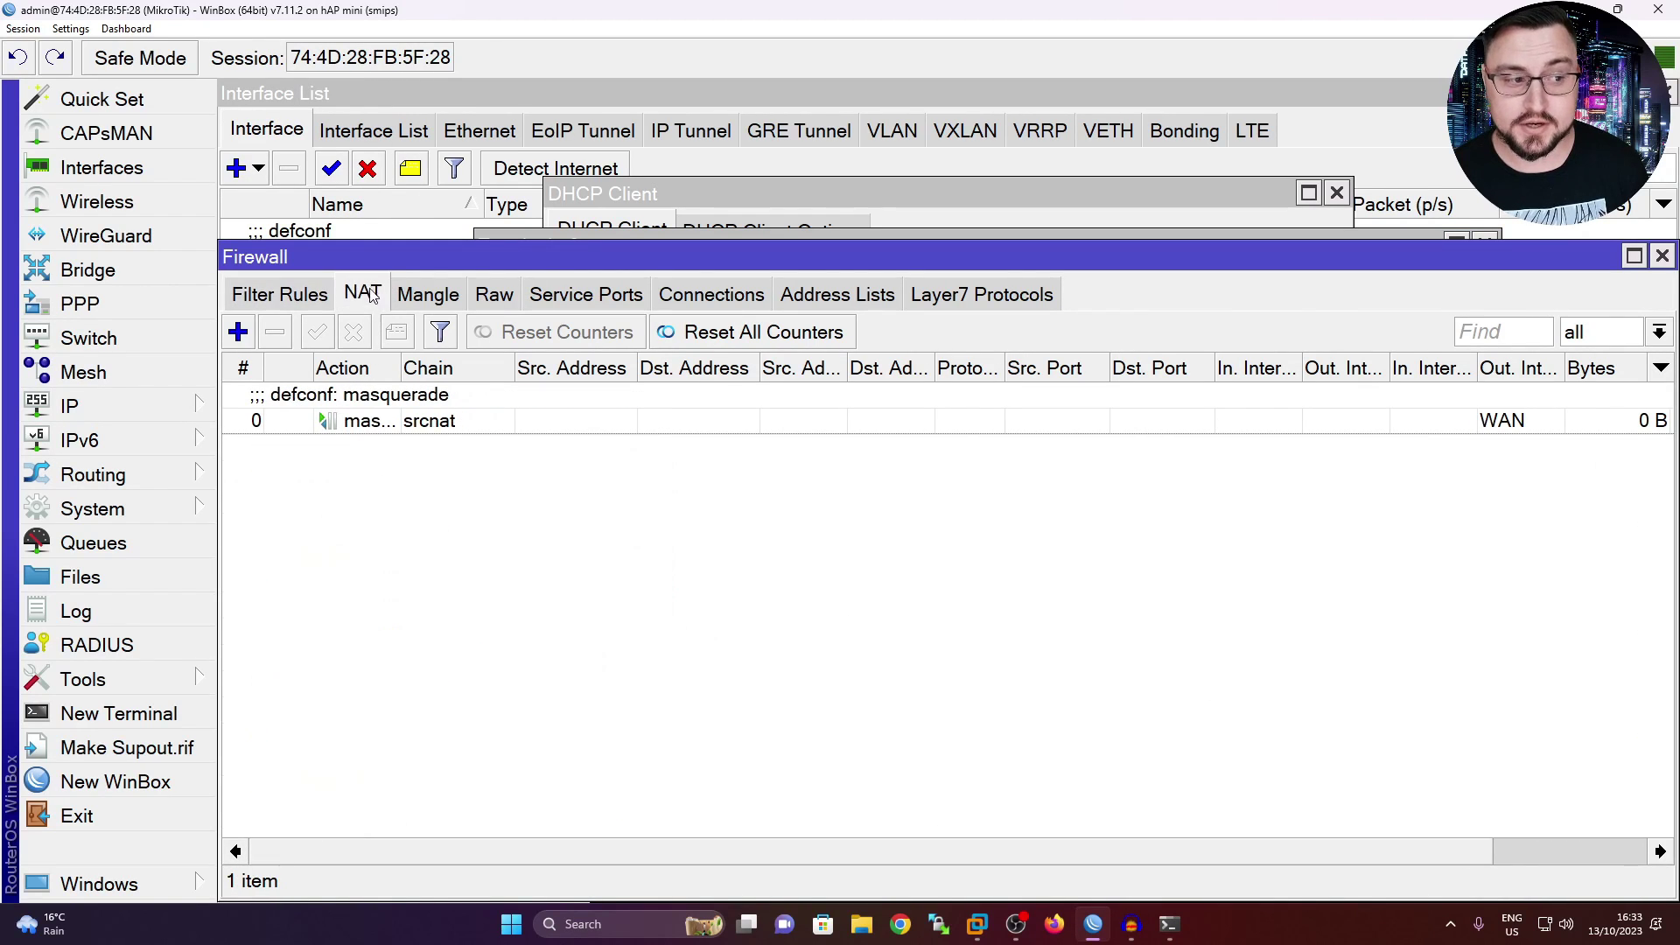
{"action": "left_click", "coordinate": [376, 398]}
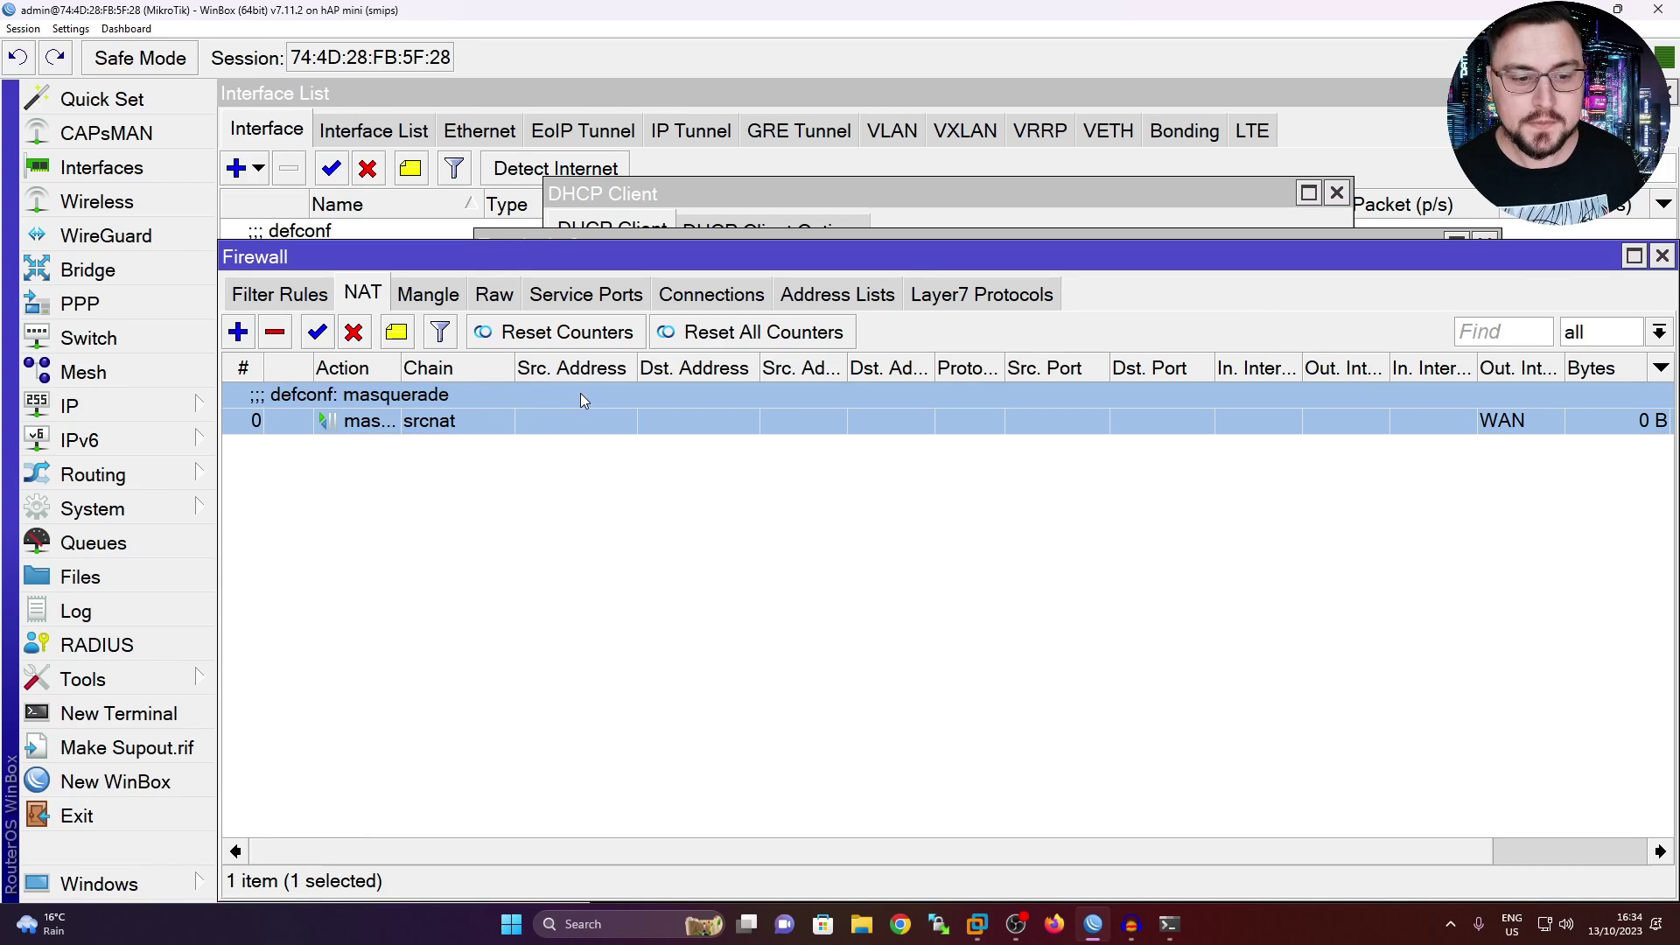
{"action": "left_click", "coordinate": [565, 446]}
{"action": "left_click", "coordinate": [571, 426]}
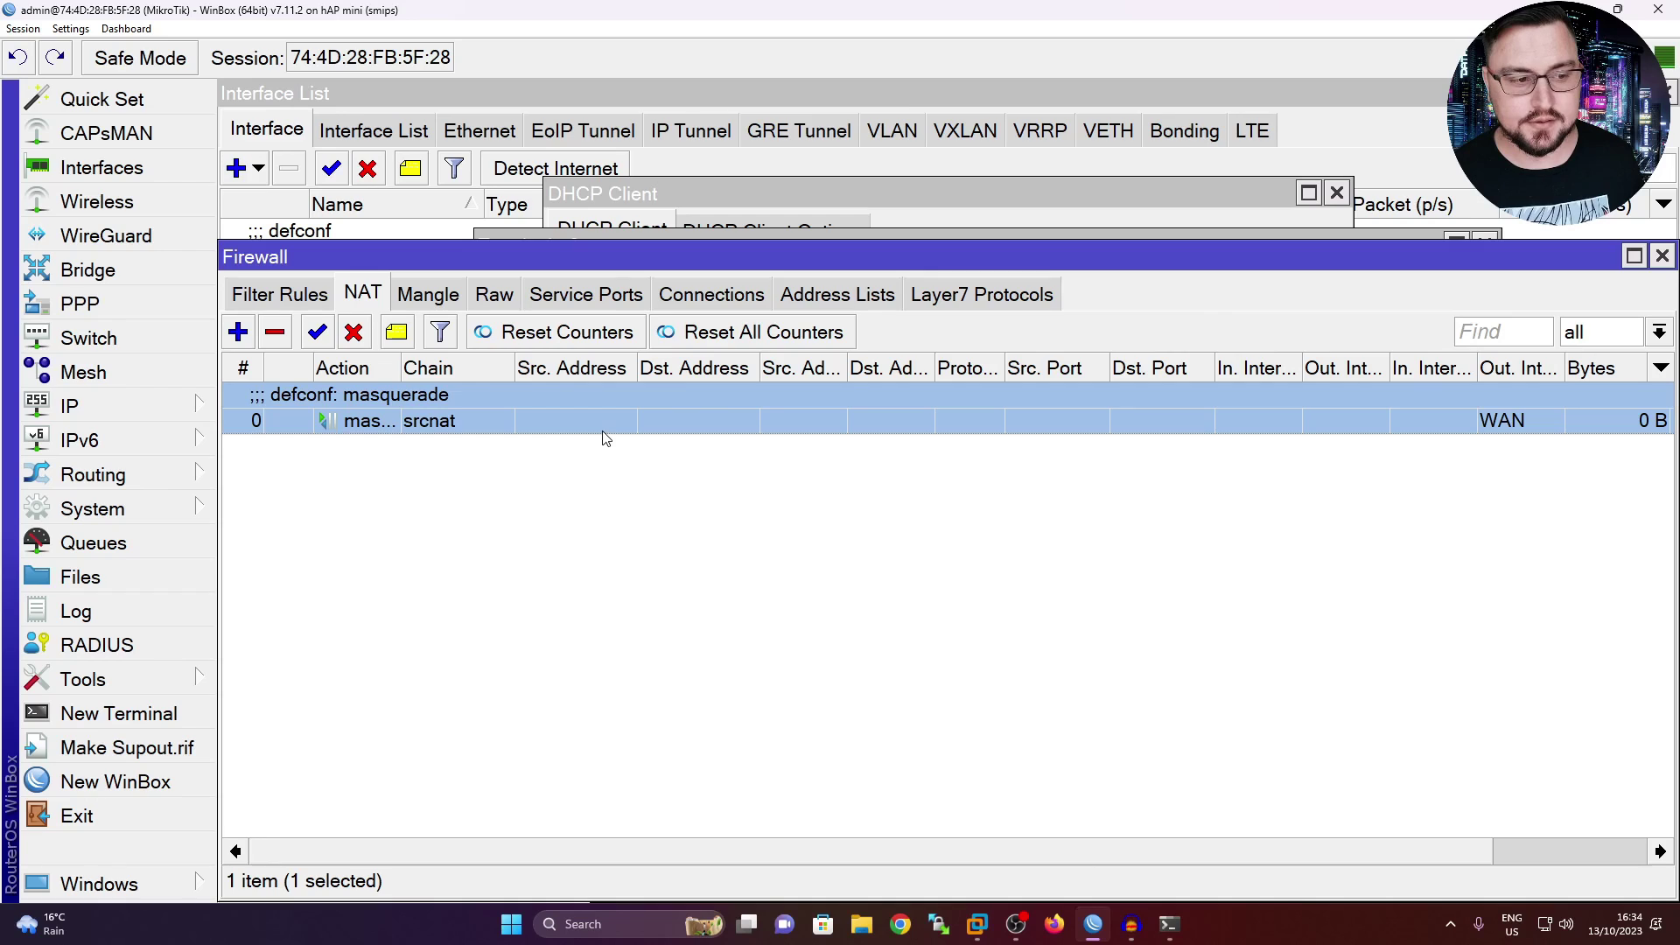
{"action": "double_click", "coordinate": [606, 438]}
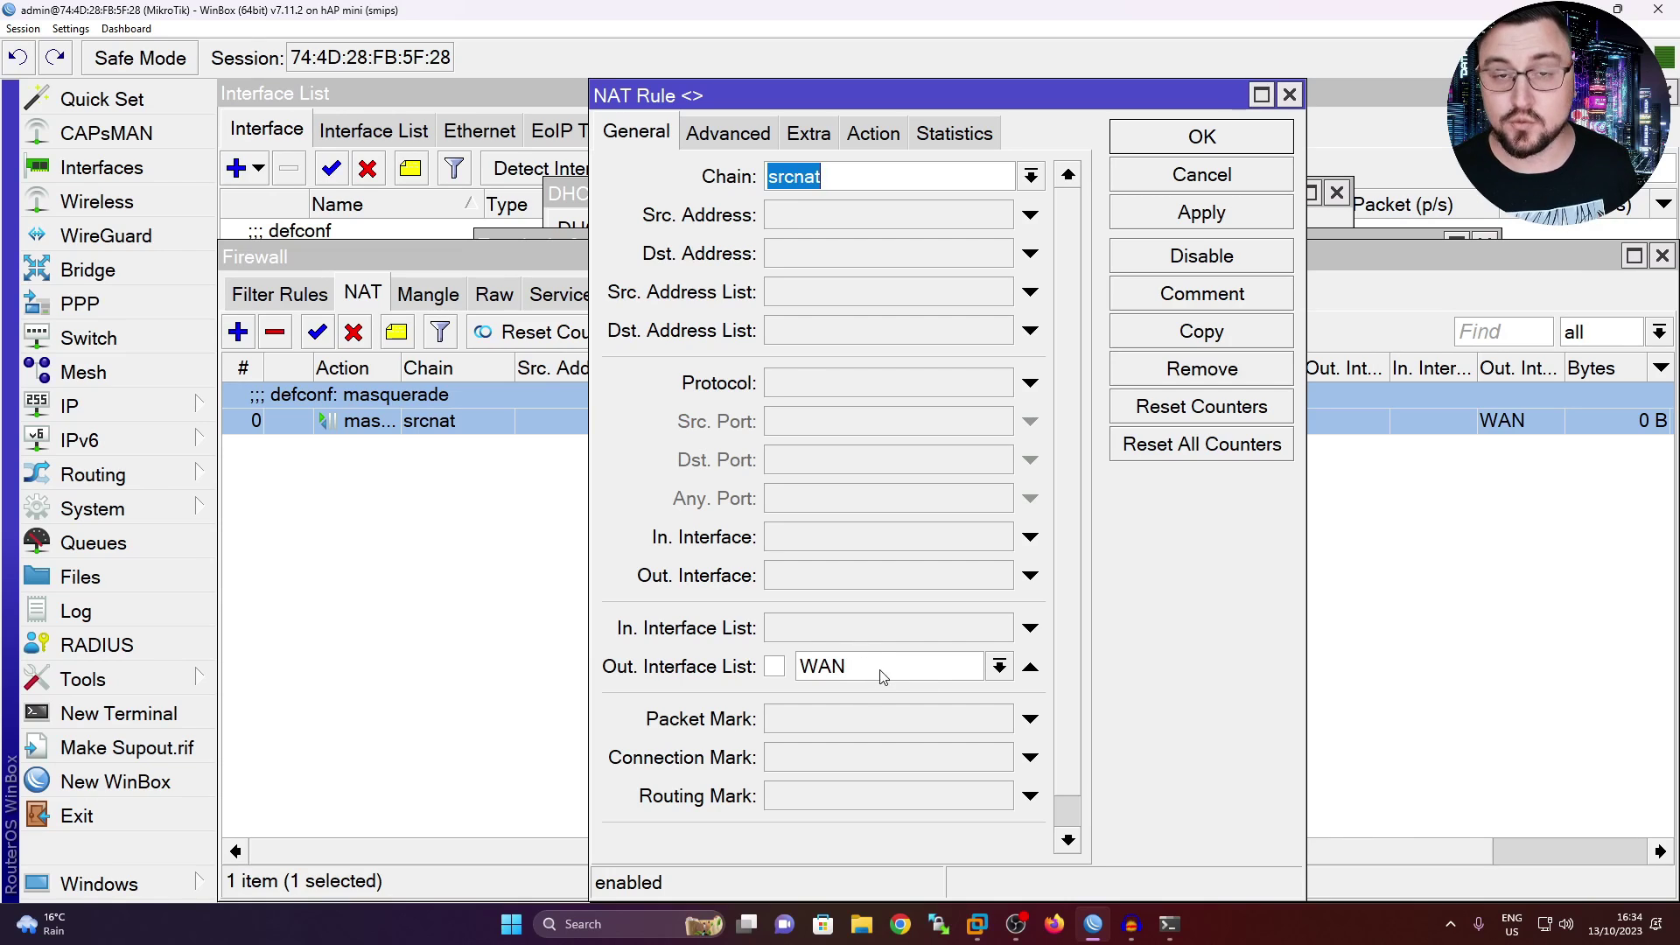
{"action": "left_click", "coordinate": [902, 143]}
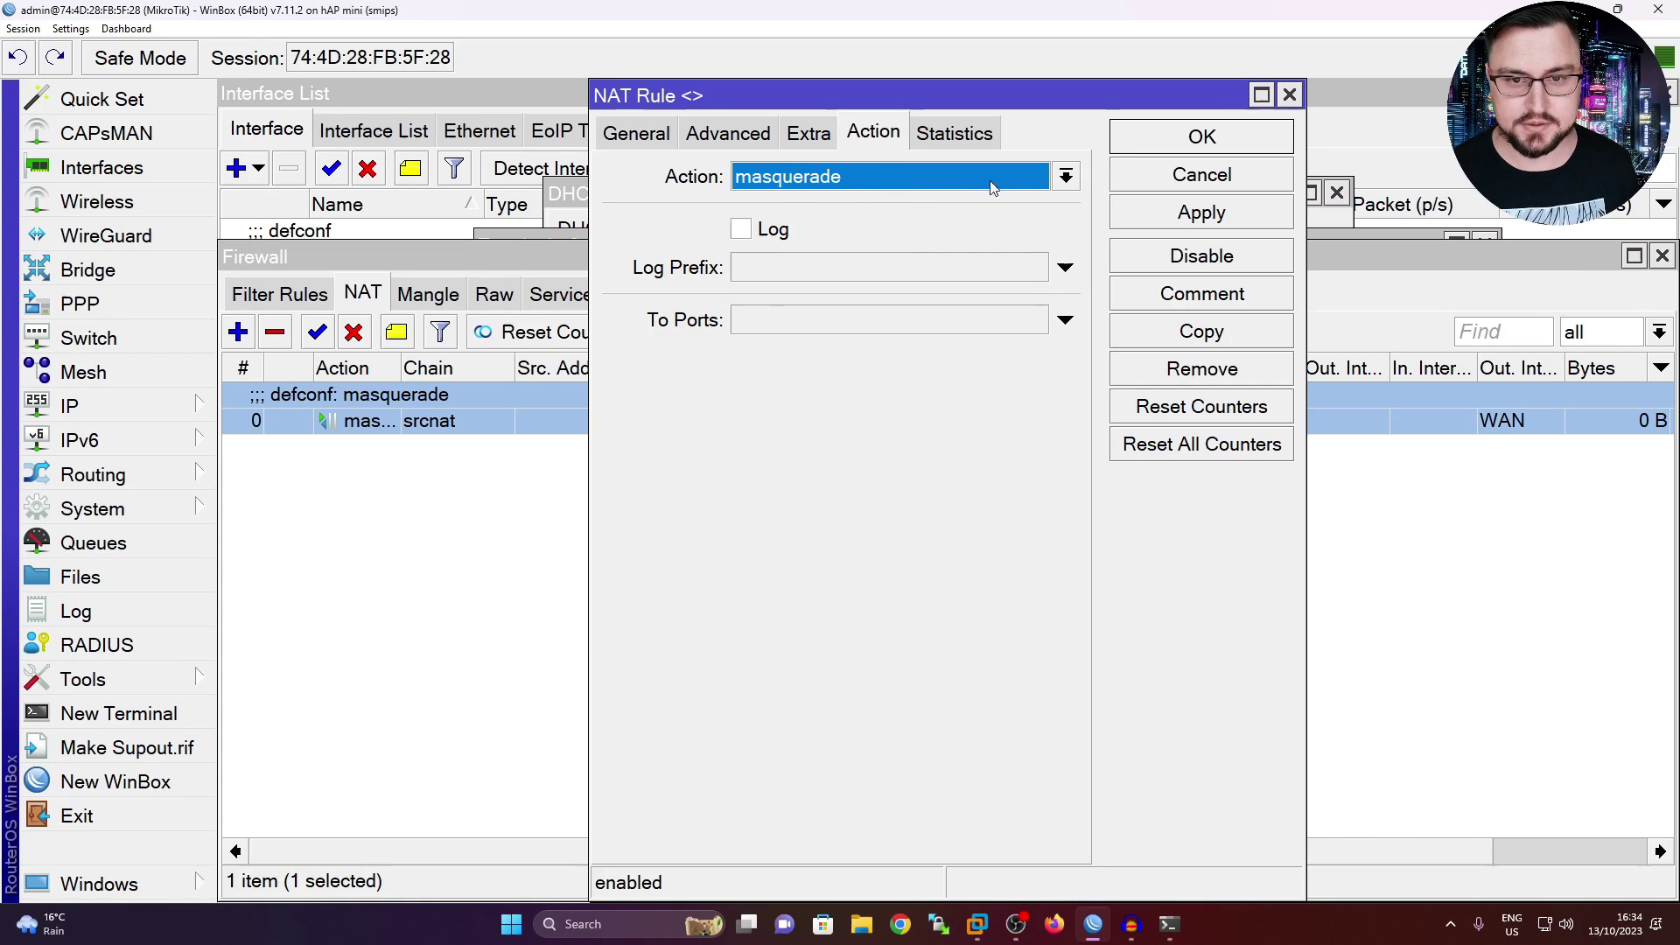
{"action": "left_click", "coordinate": [1196, 136]}
Step: Add wlan1 as a member of the WAN interface list
{"action": "left_click", "coordinate": [96, 168]}
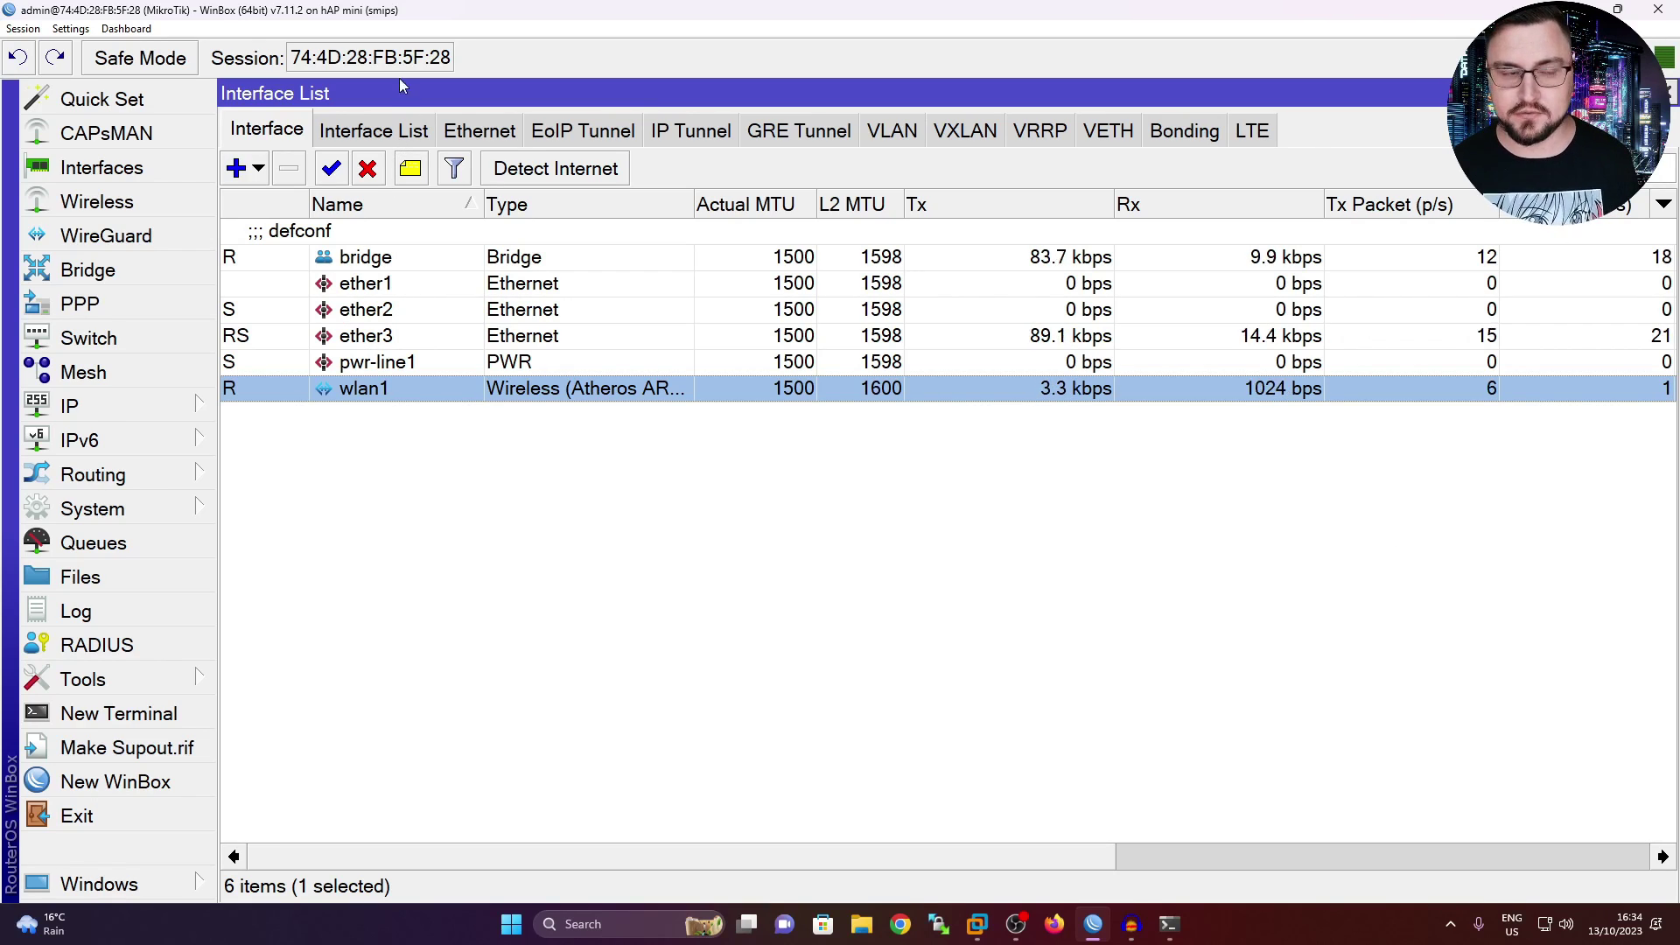
{"action": "left_click", "coordinate": [375, 139]}
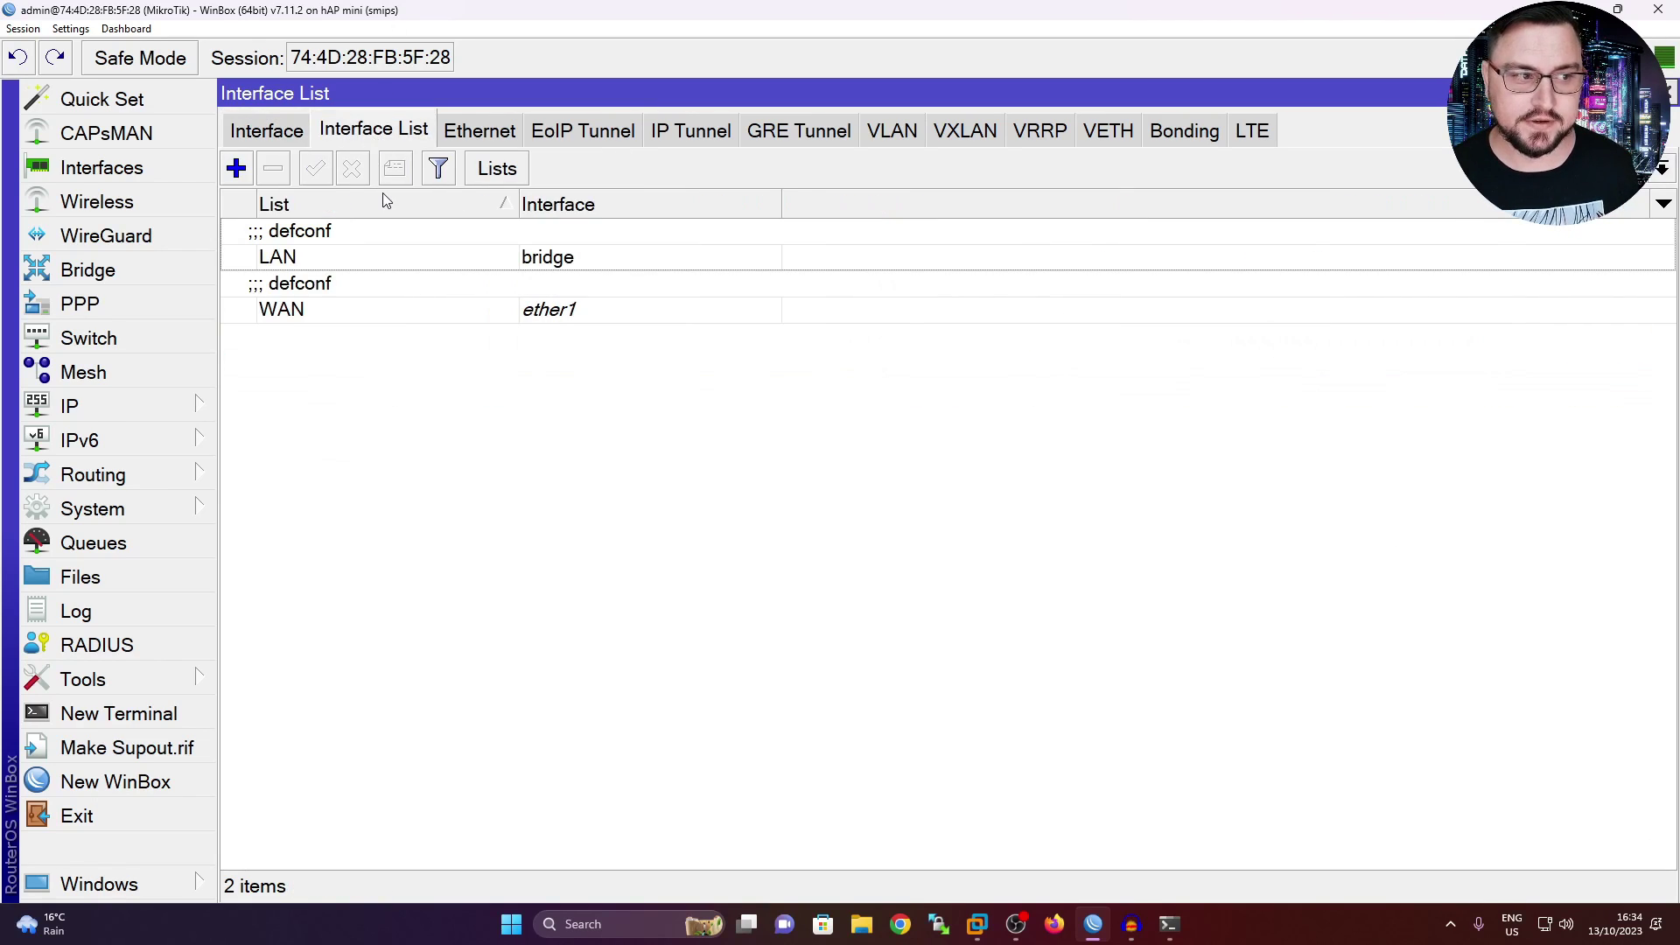
{"action": "left_click", "coordinate": [235, 168]}
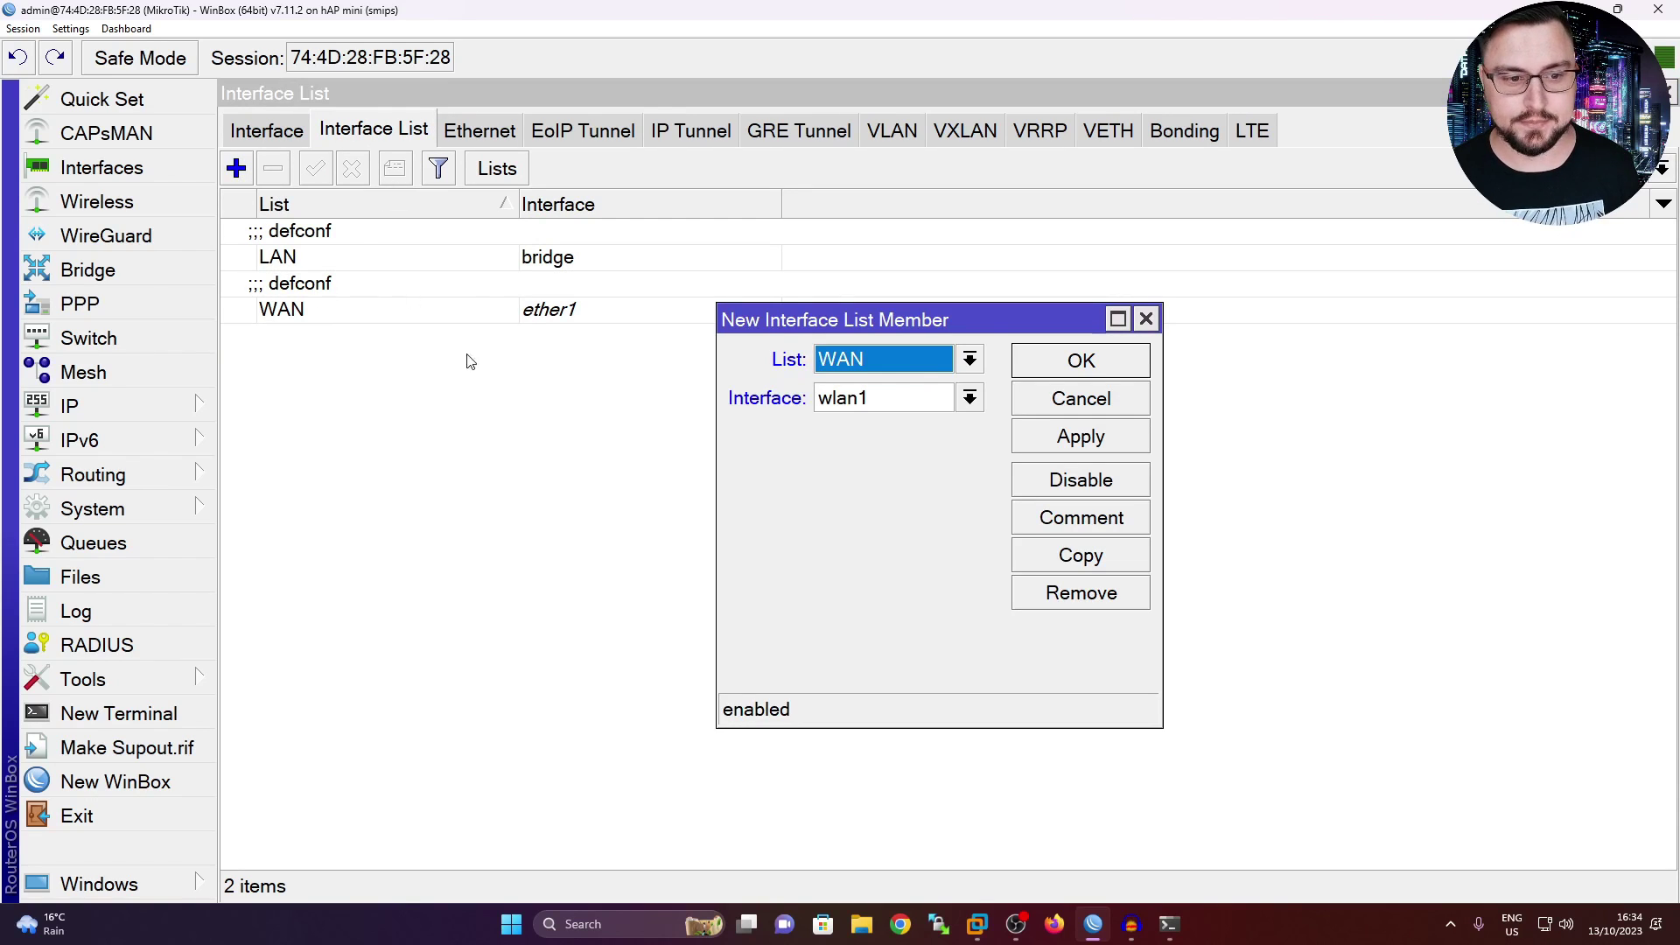
{"action": "left_click", "coordinate": [882, 402]}
{"action": "left_click", "coordinate": [880, 540]}
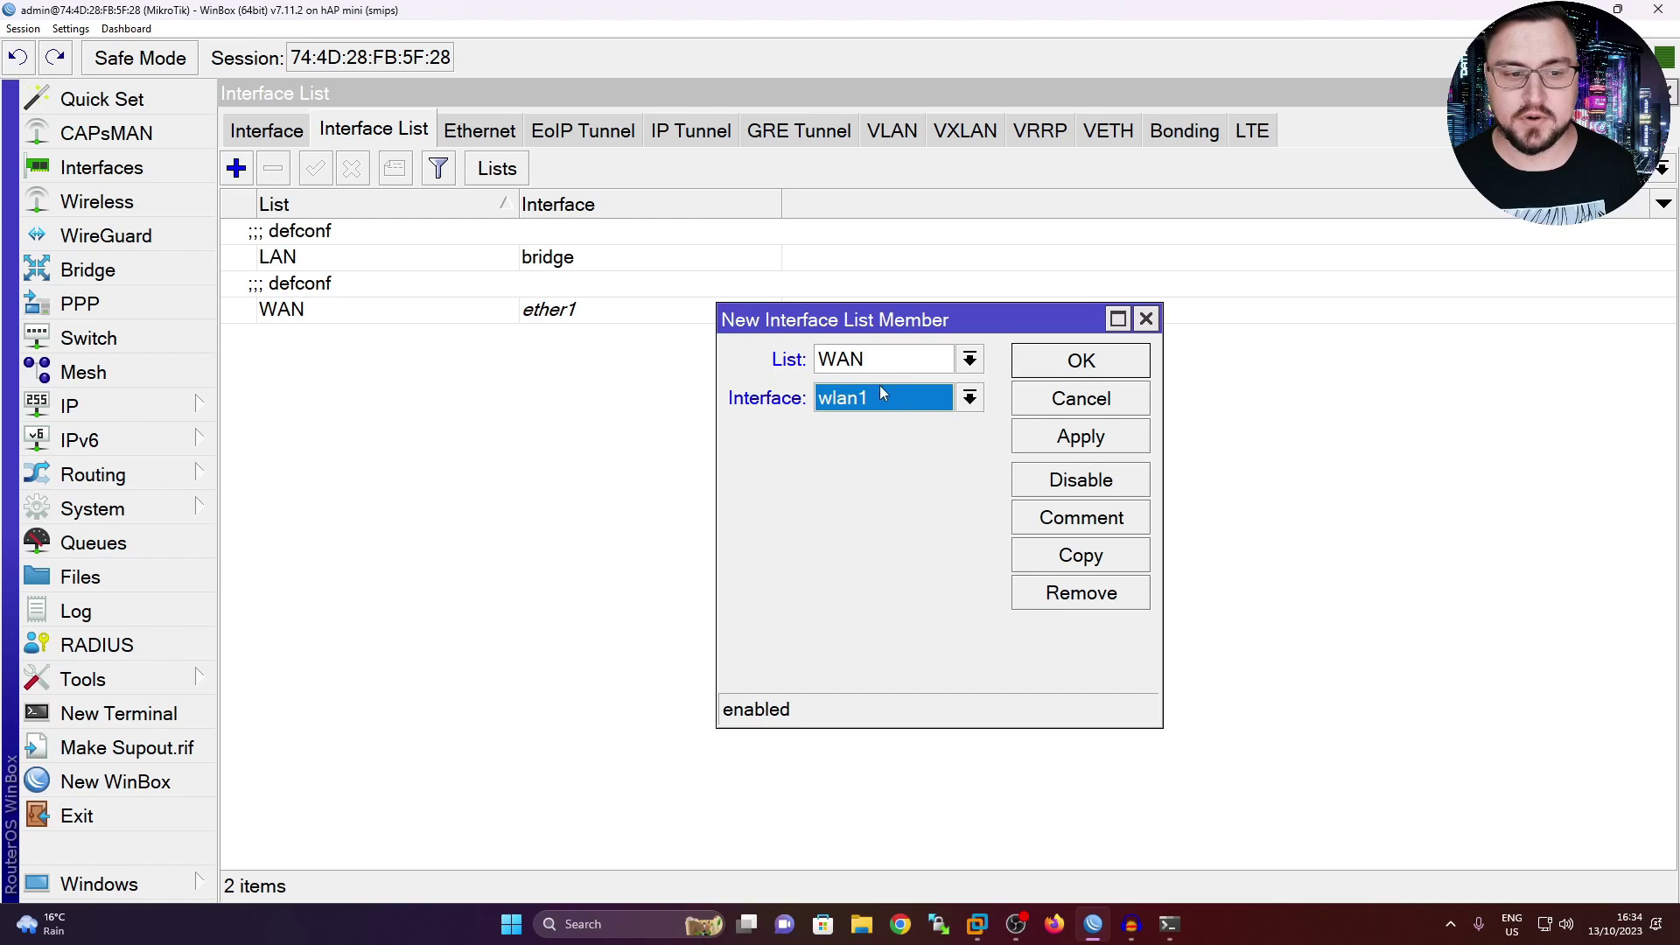
{"action": "left_click", "coordinate": [1036, 435]}
{"action": "left_click", "coordinate": [1076, 363]}
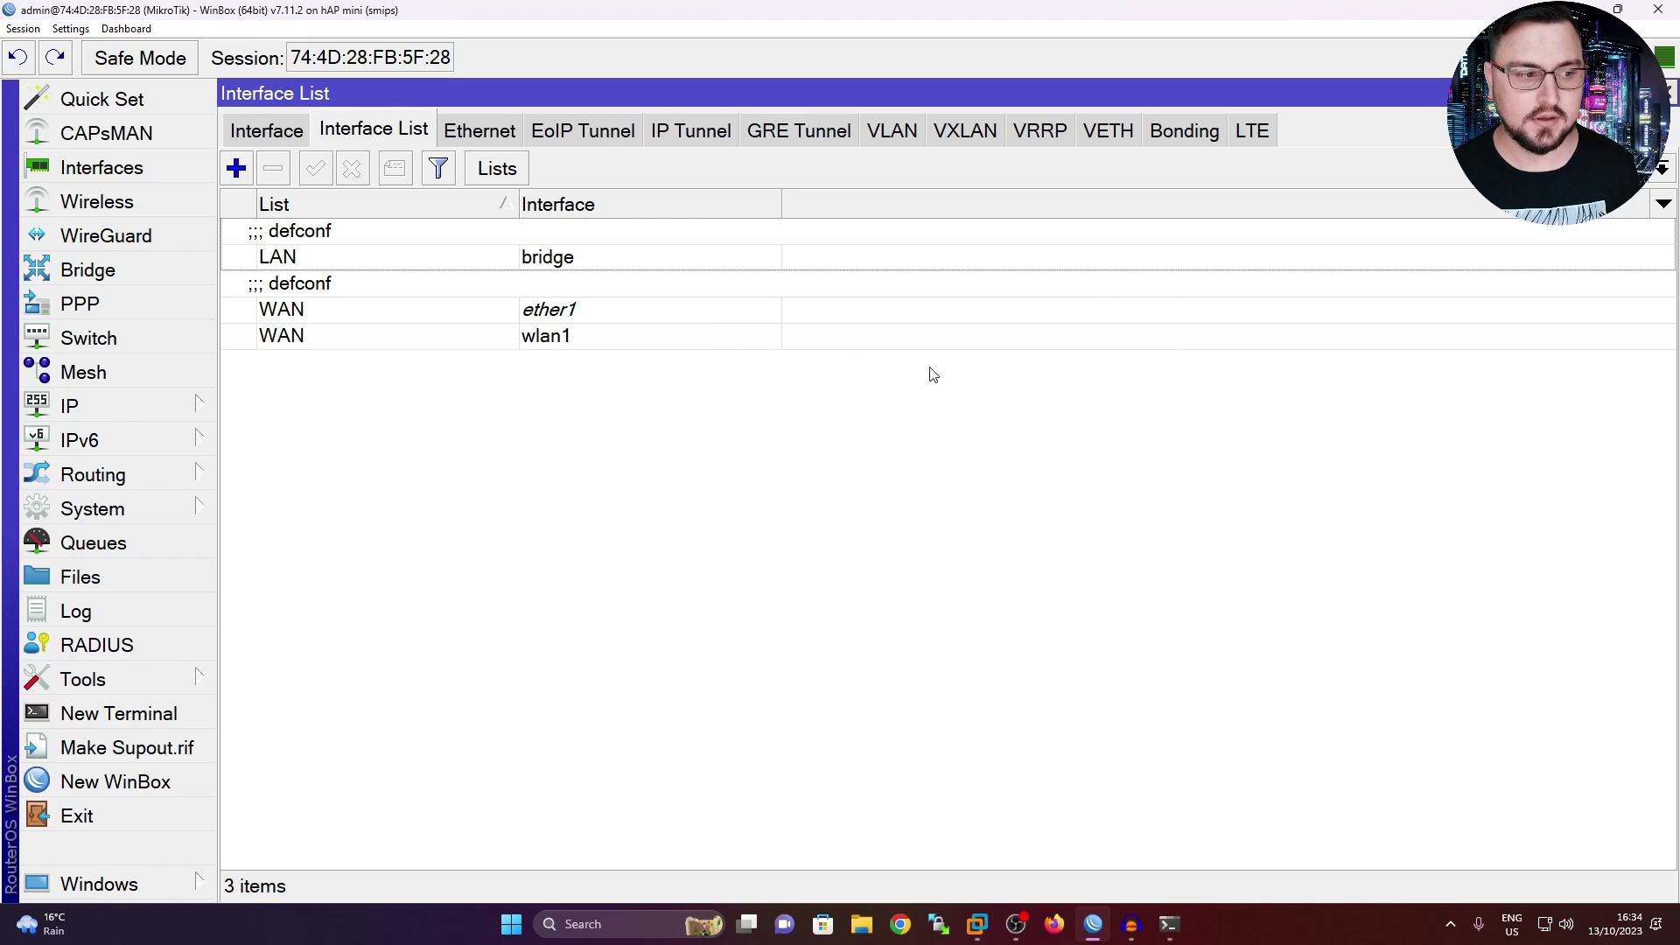
Step: Review the router's interfaces, ping 8.8.8.8 again from the computer's PowerShell window, and stop the ping
{"action": "left_click", "coordinate": [266, 135]}
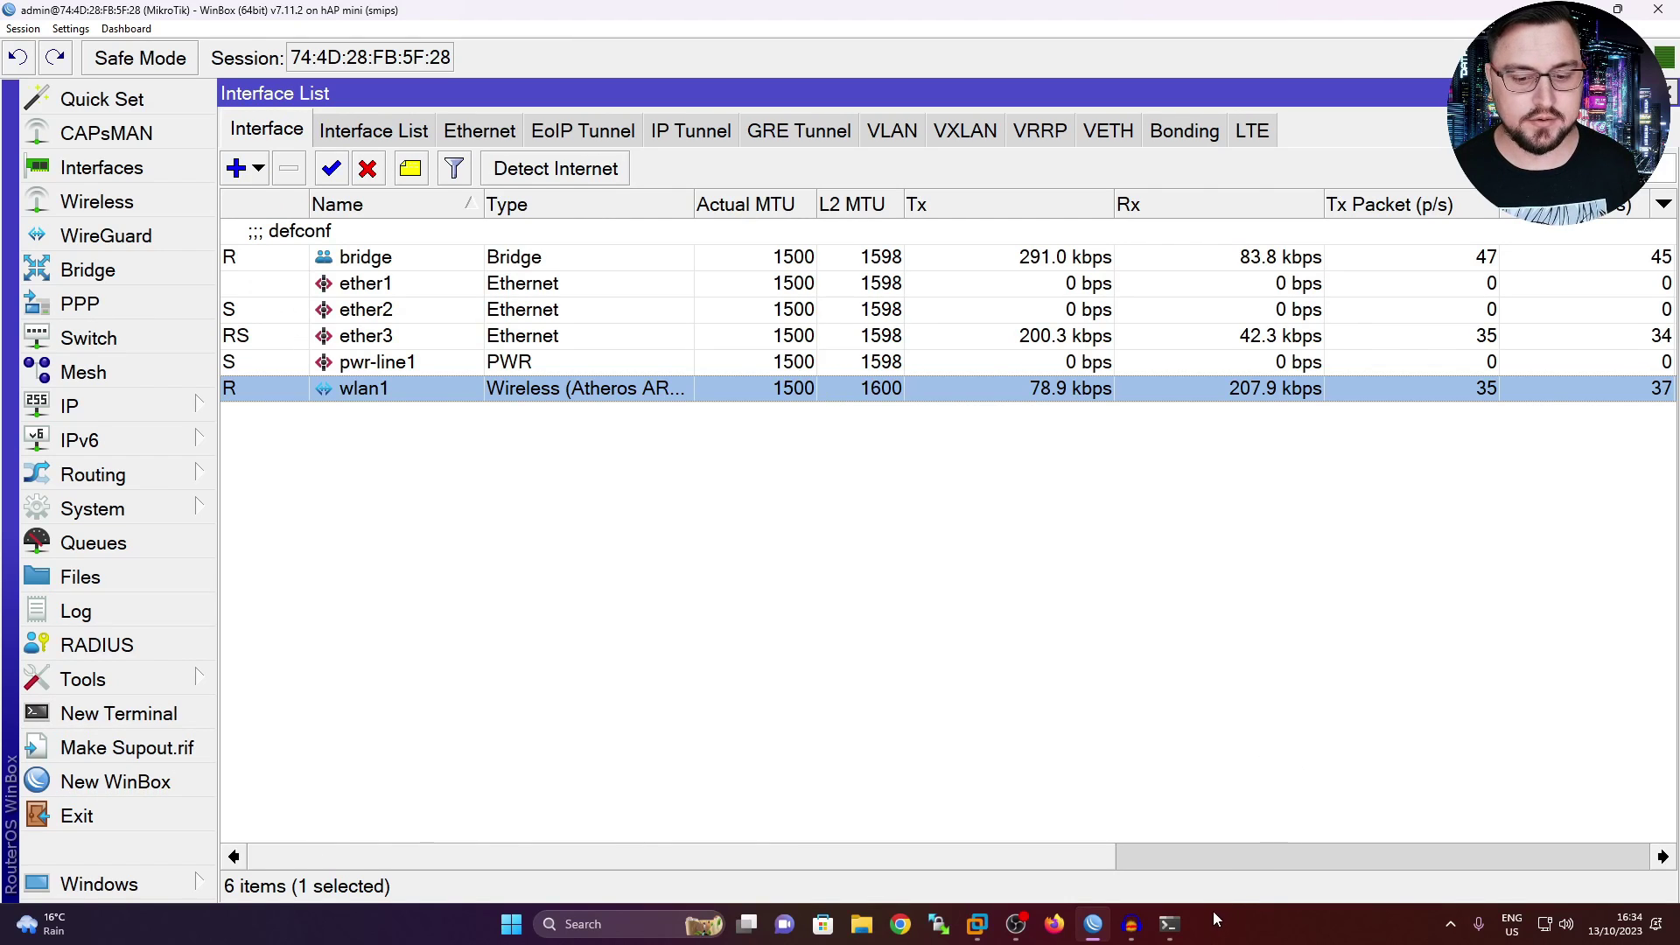
{"action": "mouse_move", "coordinate": [1169, 924]}
{"action": "left_click", "coordinate": [1260, 822]}
{"action": "key", "text": "Up"}
{"action": "key", "text": "Return"}
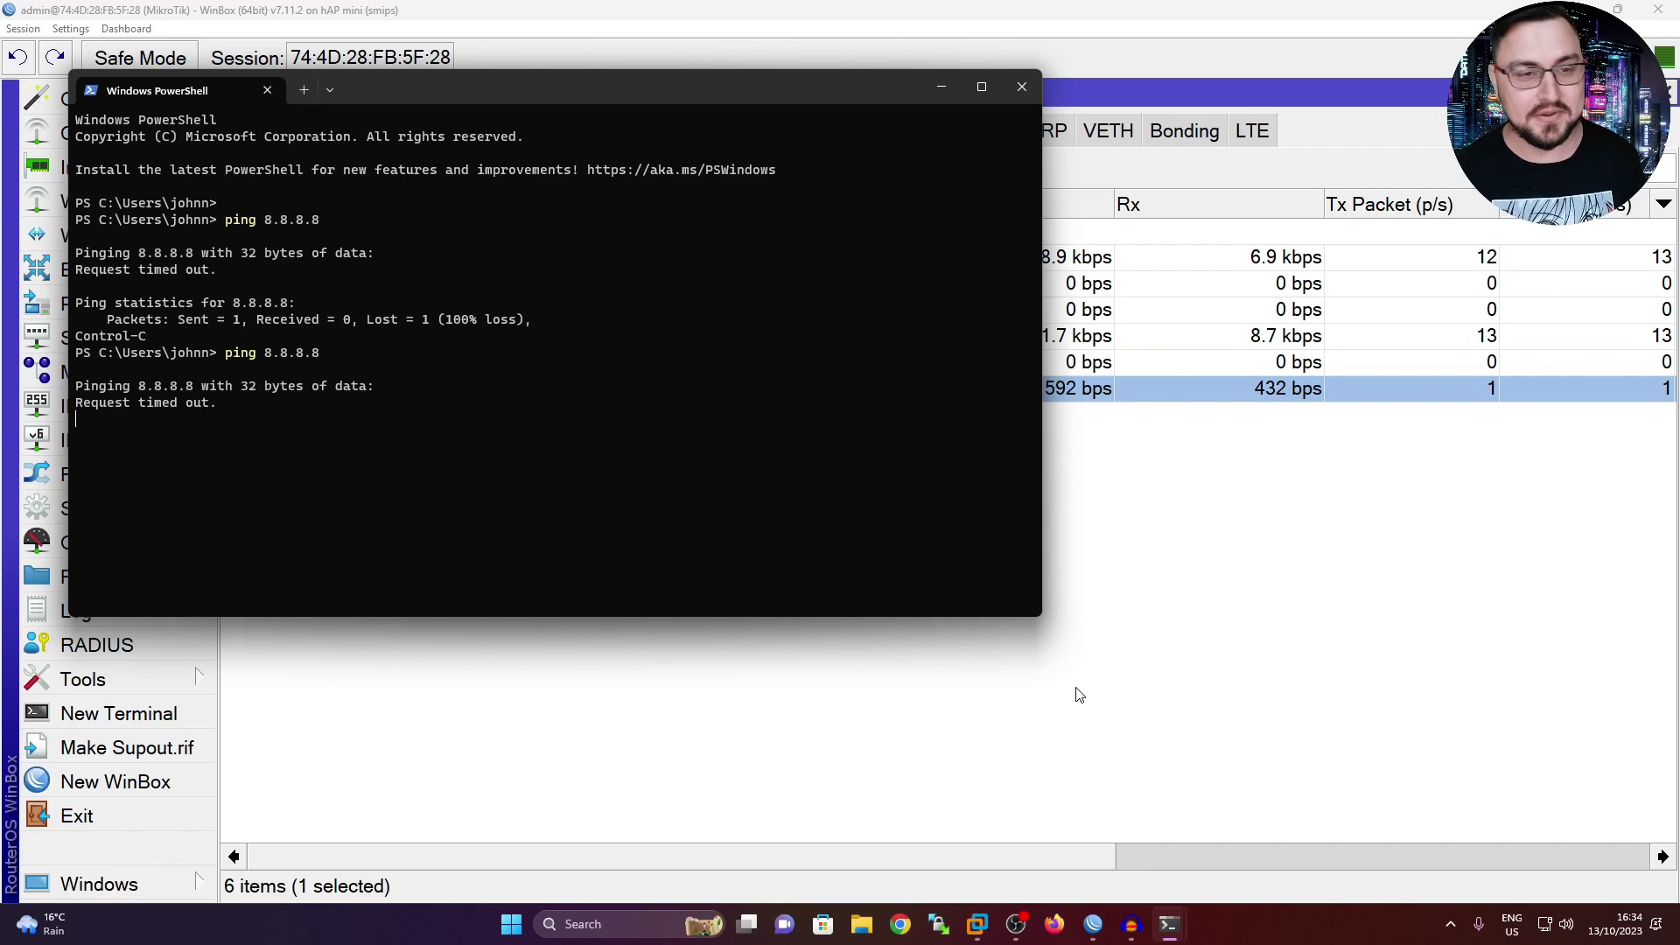
{"action": "key", "text": "ctrl+c"}
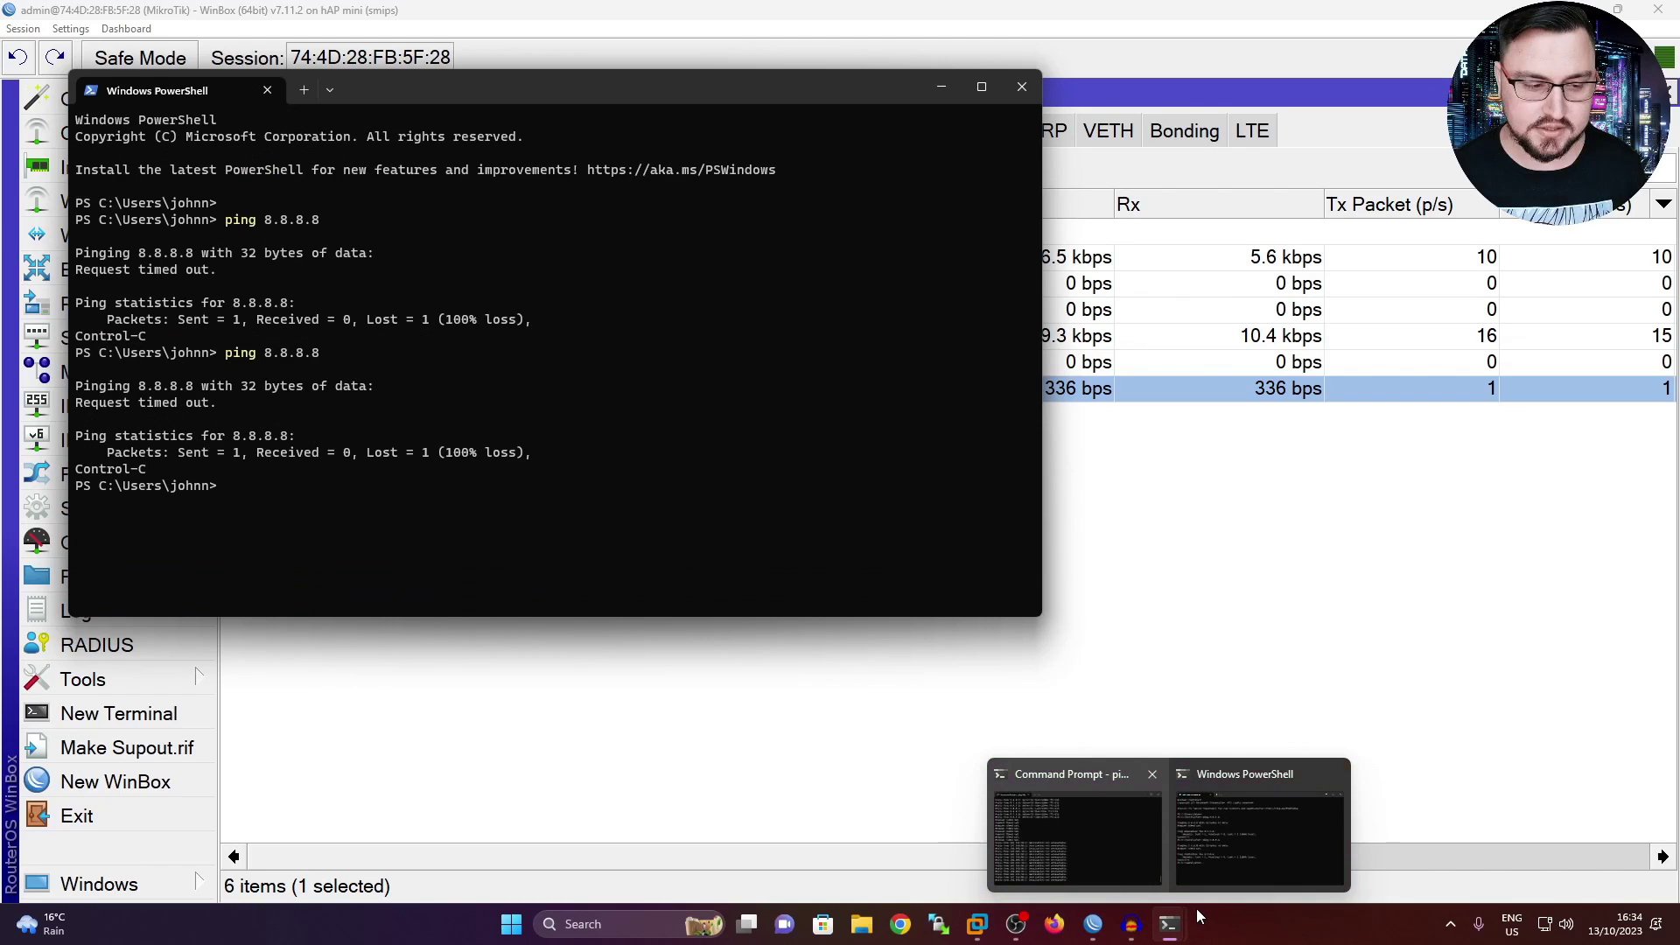
Step: Switch to the Command Prompt window, stop its running ping, and release the computer's IP addresses with ipconfig /release
{"action": "left_click", "coordinate": [1194, 908]}
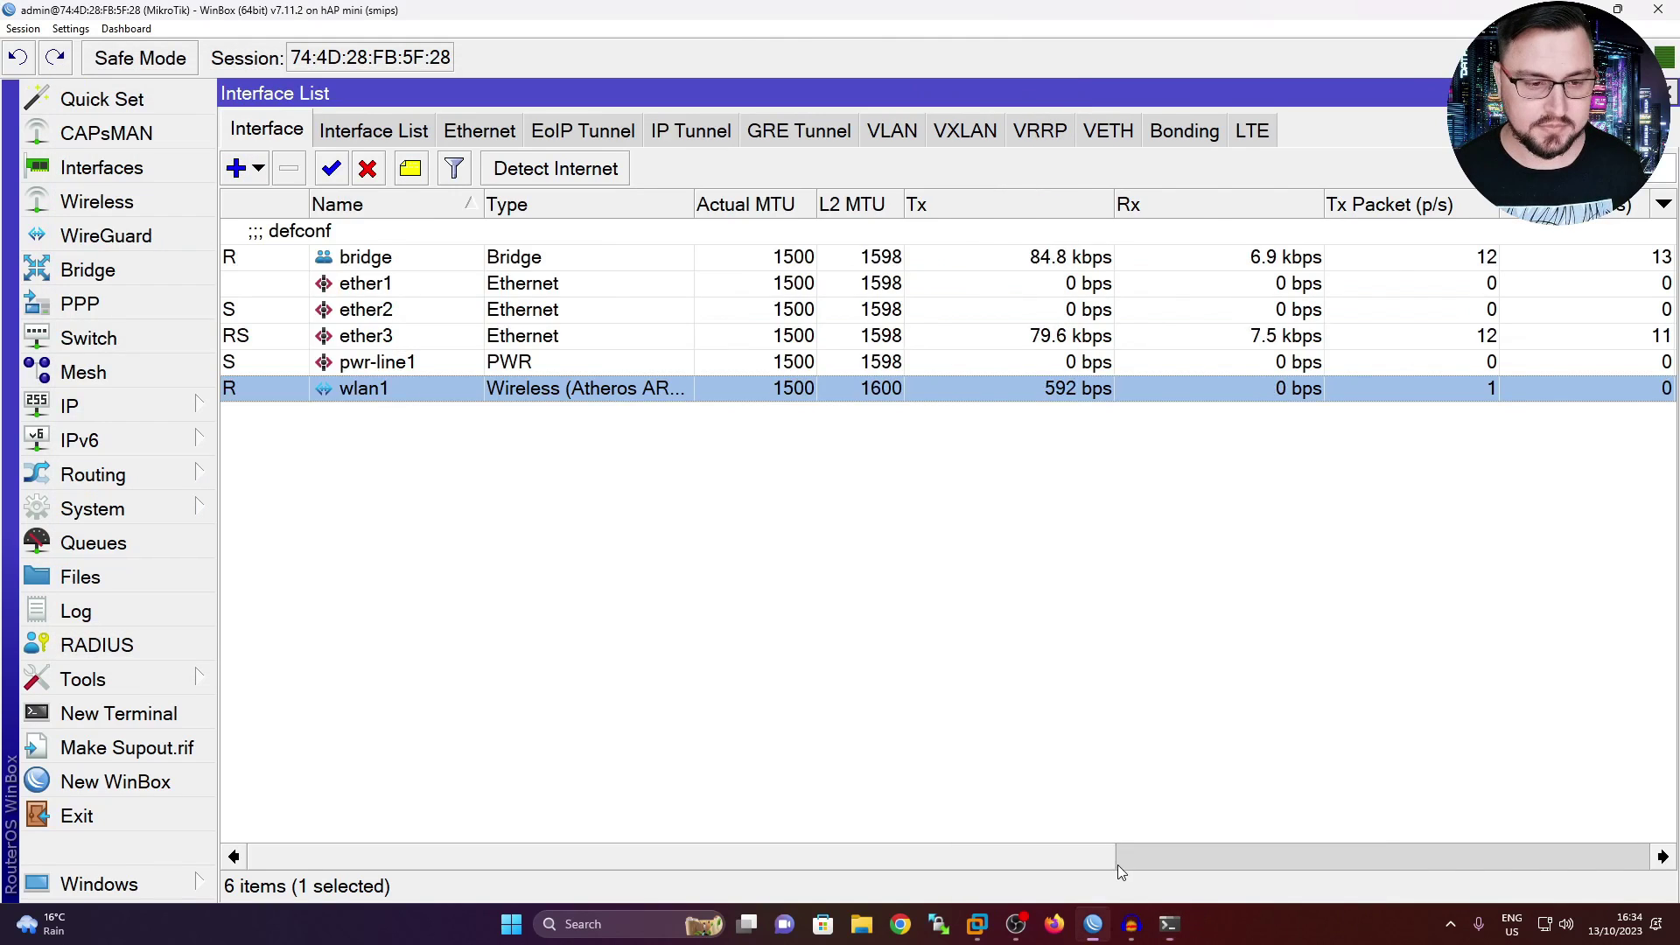
{"action": "left_click", "coordinate": [1122, 860]}
{"action": "key", "text": "ctrl+c"}
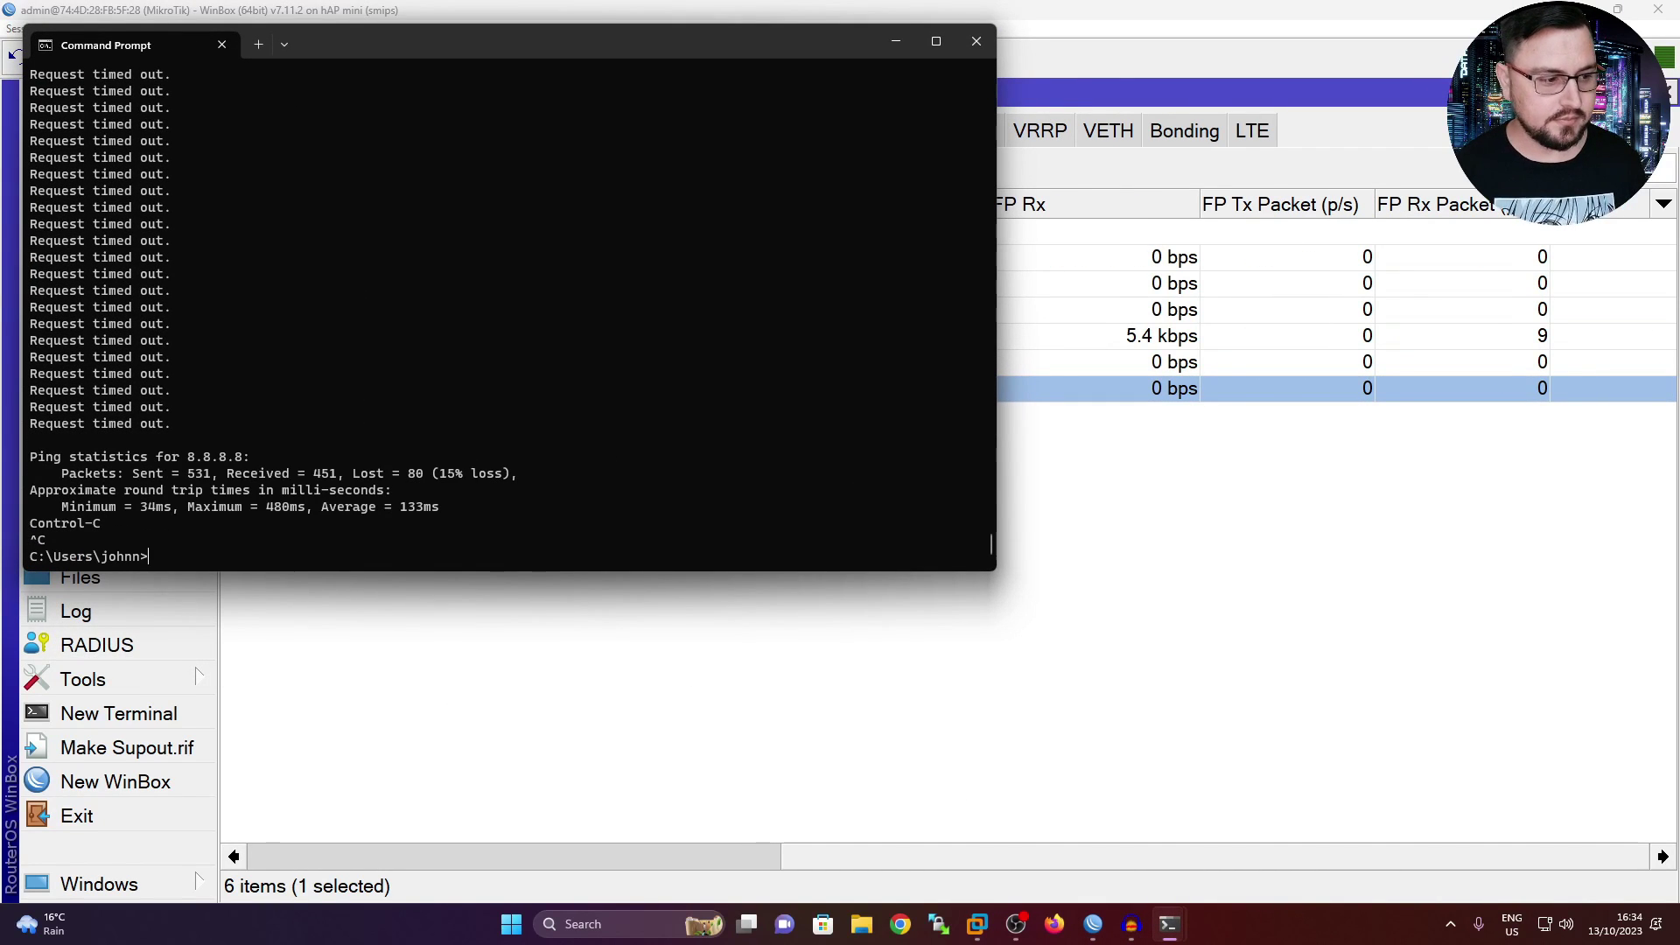
{"action": "type", "text": "ipconfig /rel"}
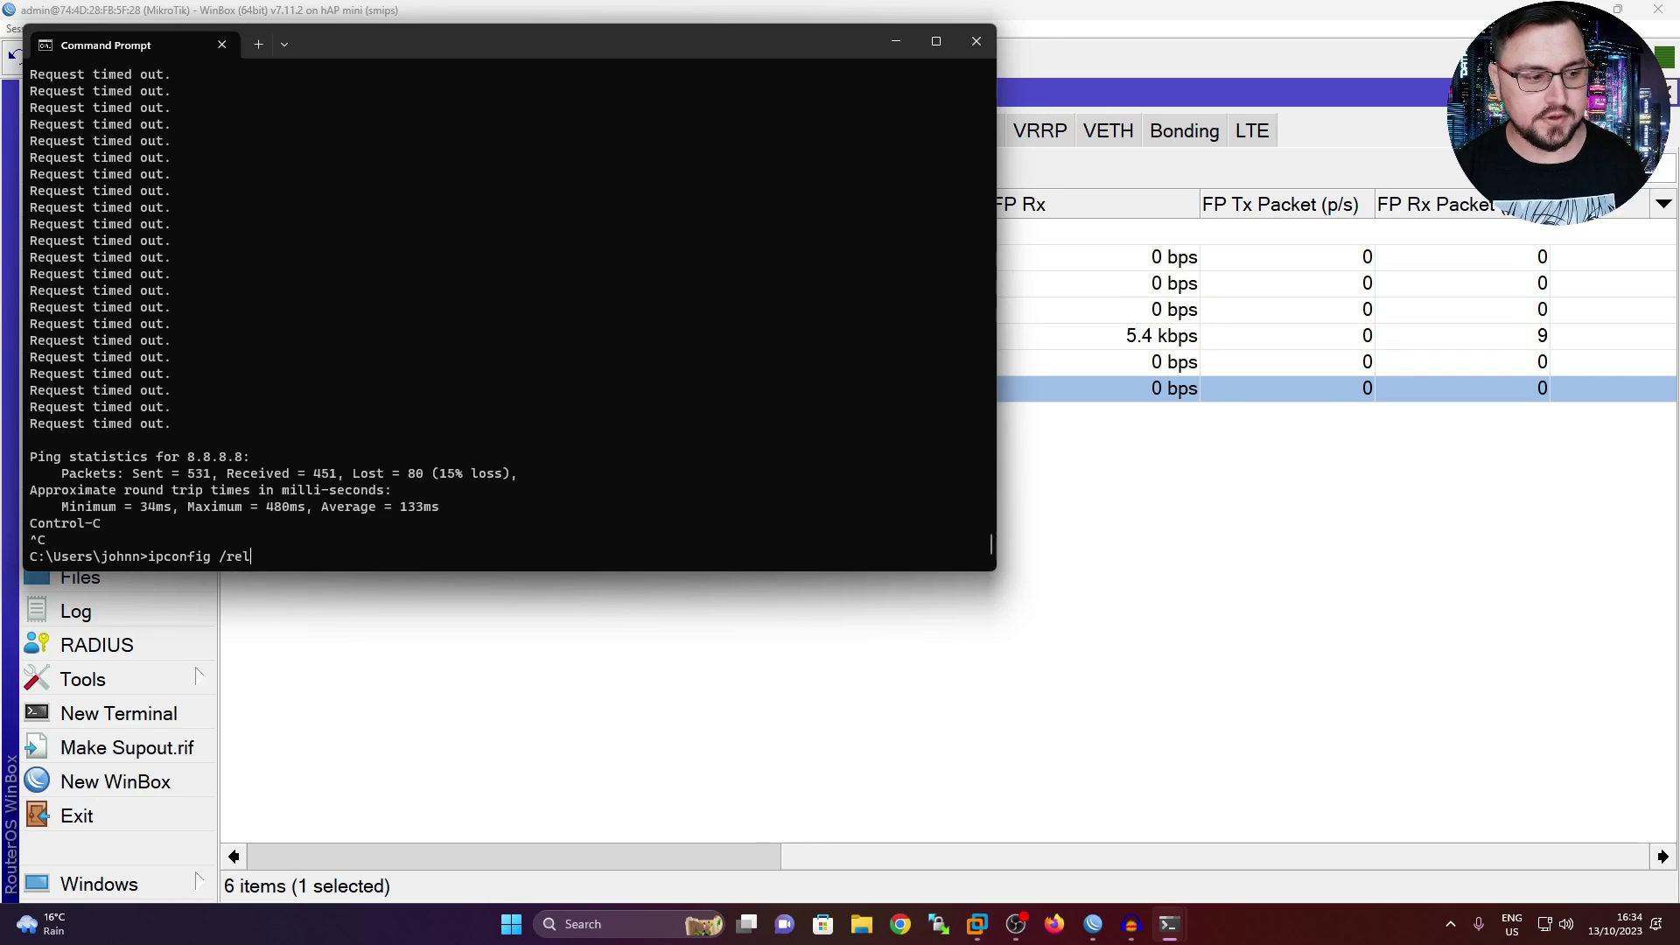
{"action": "type", "text": "ease"}
{"action": "key", "text": "Return"}
Step: Request new DHCP addresses for the computer's network adapters with ipconfig /renew
{"action": "key", "text": "Up"}
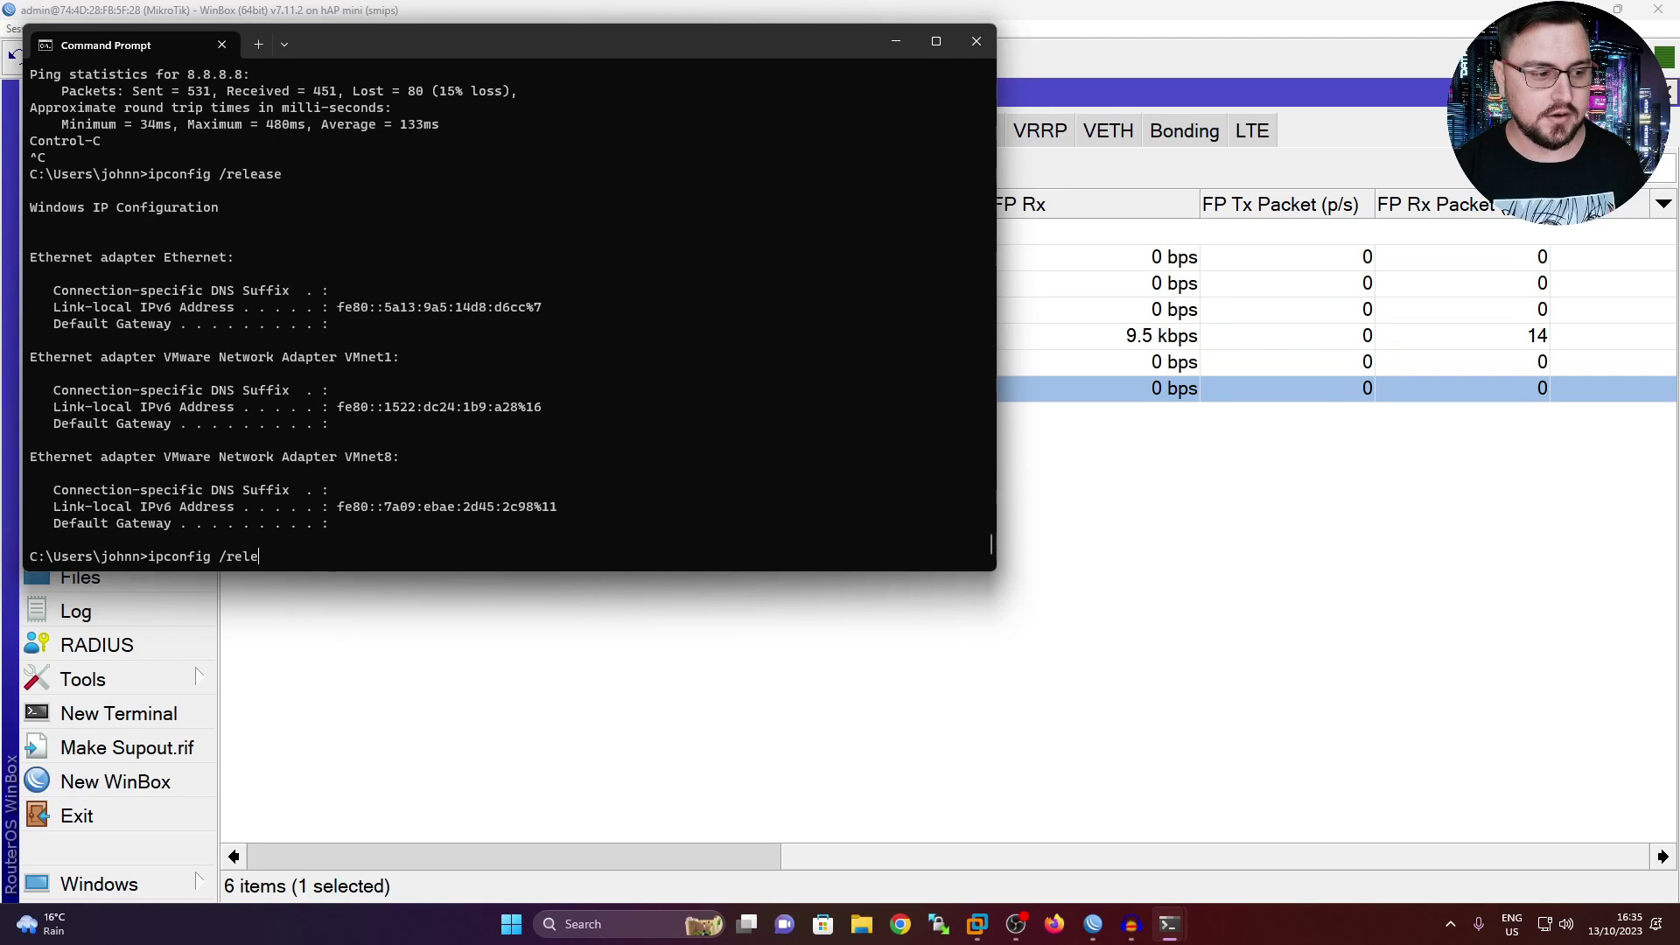
{"action": "type", "text": "new"}
{"action": "key", "text": "Return"}
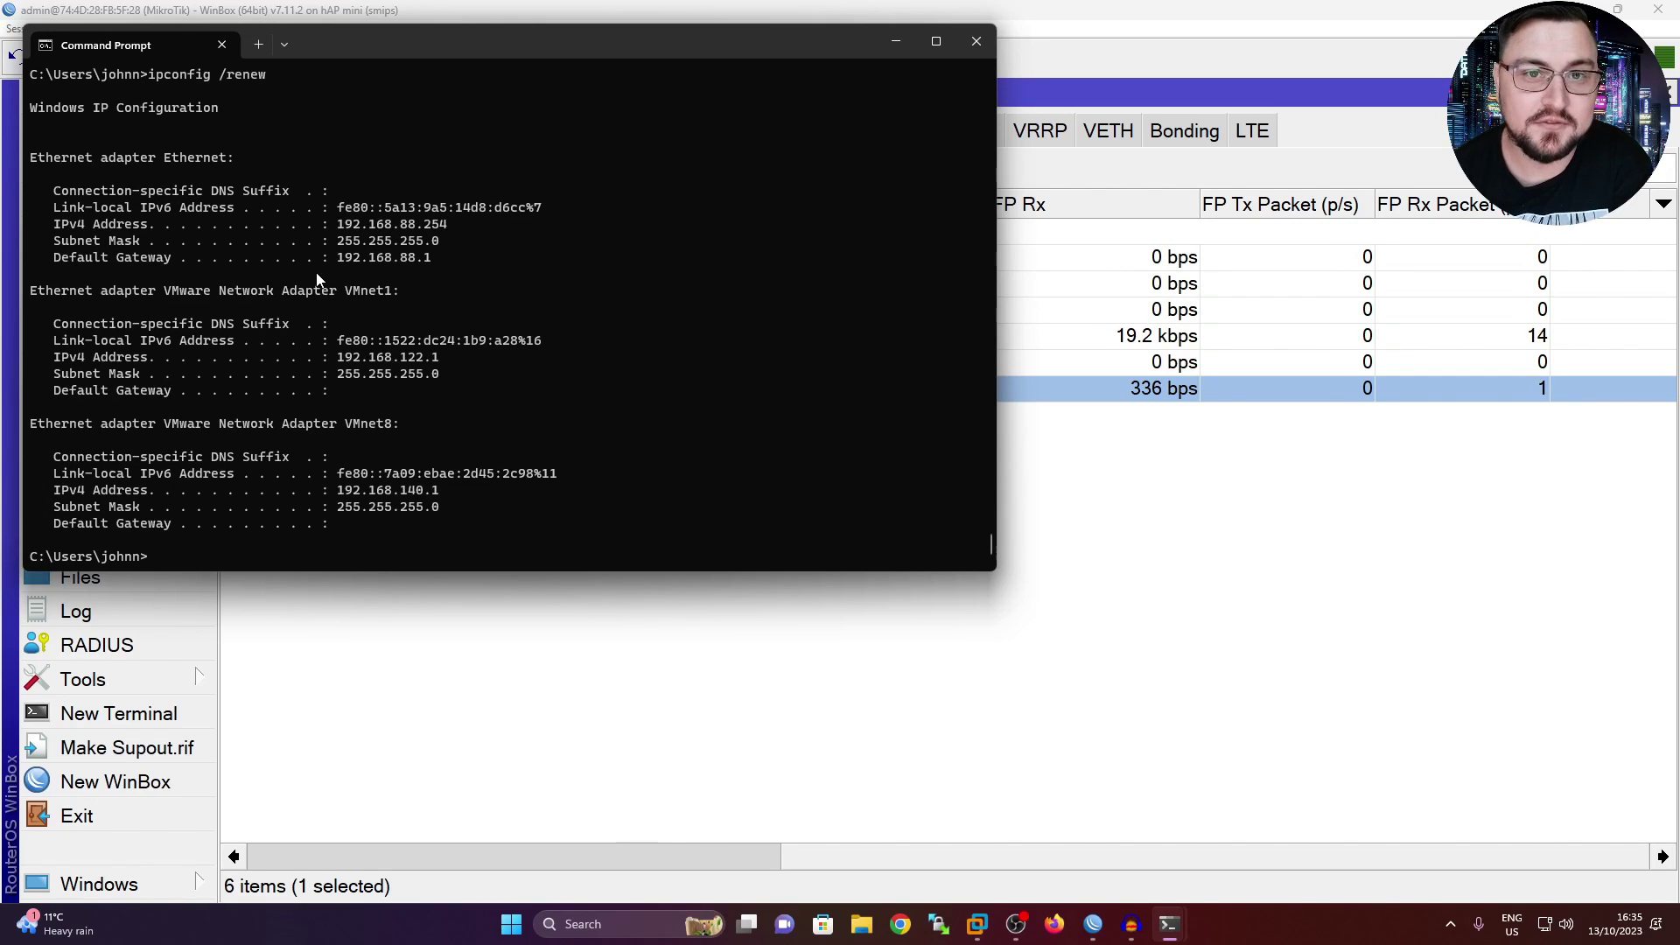
Step: Switch to the Windows PowerShell window and repeat the ping to 8.8.8.8
{"action": "mouse_move", "coordinate": [1169, 924]}
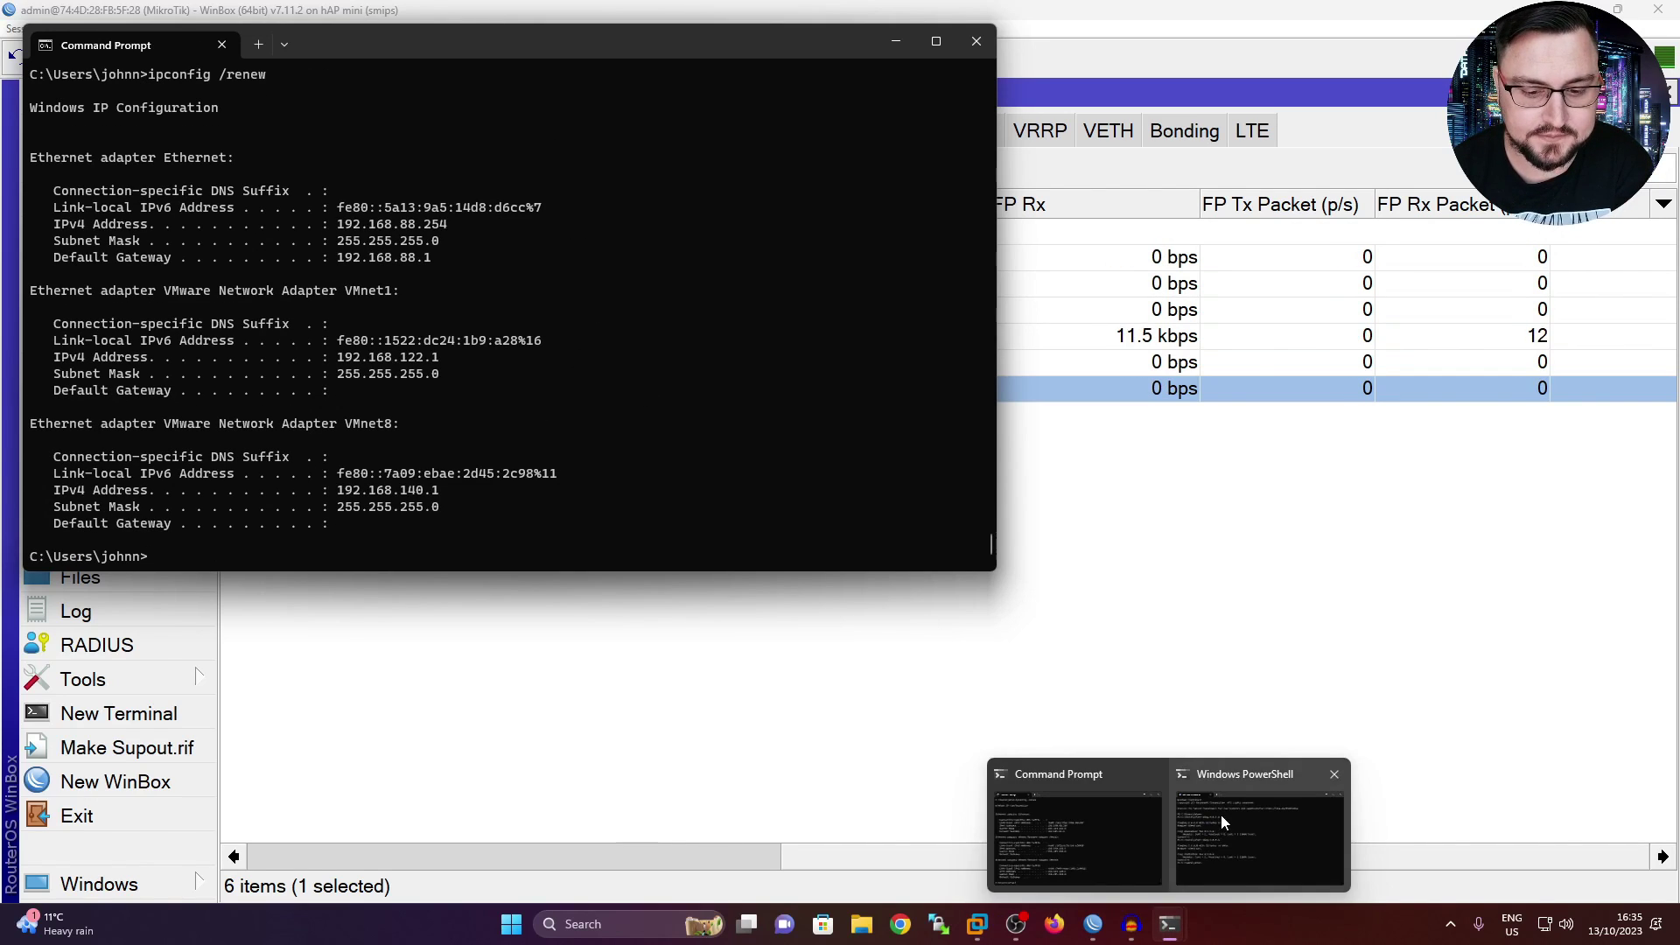
{"action": "left_click", "coordinate": [1221, 816]}
{"action": "key", "text": "Up"}
{"action": "key", "text": "Return"}
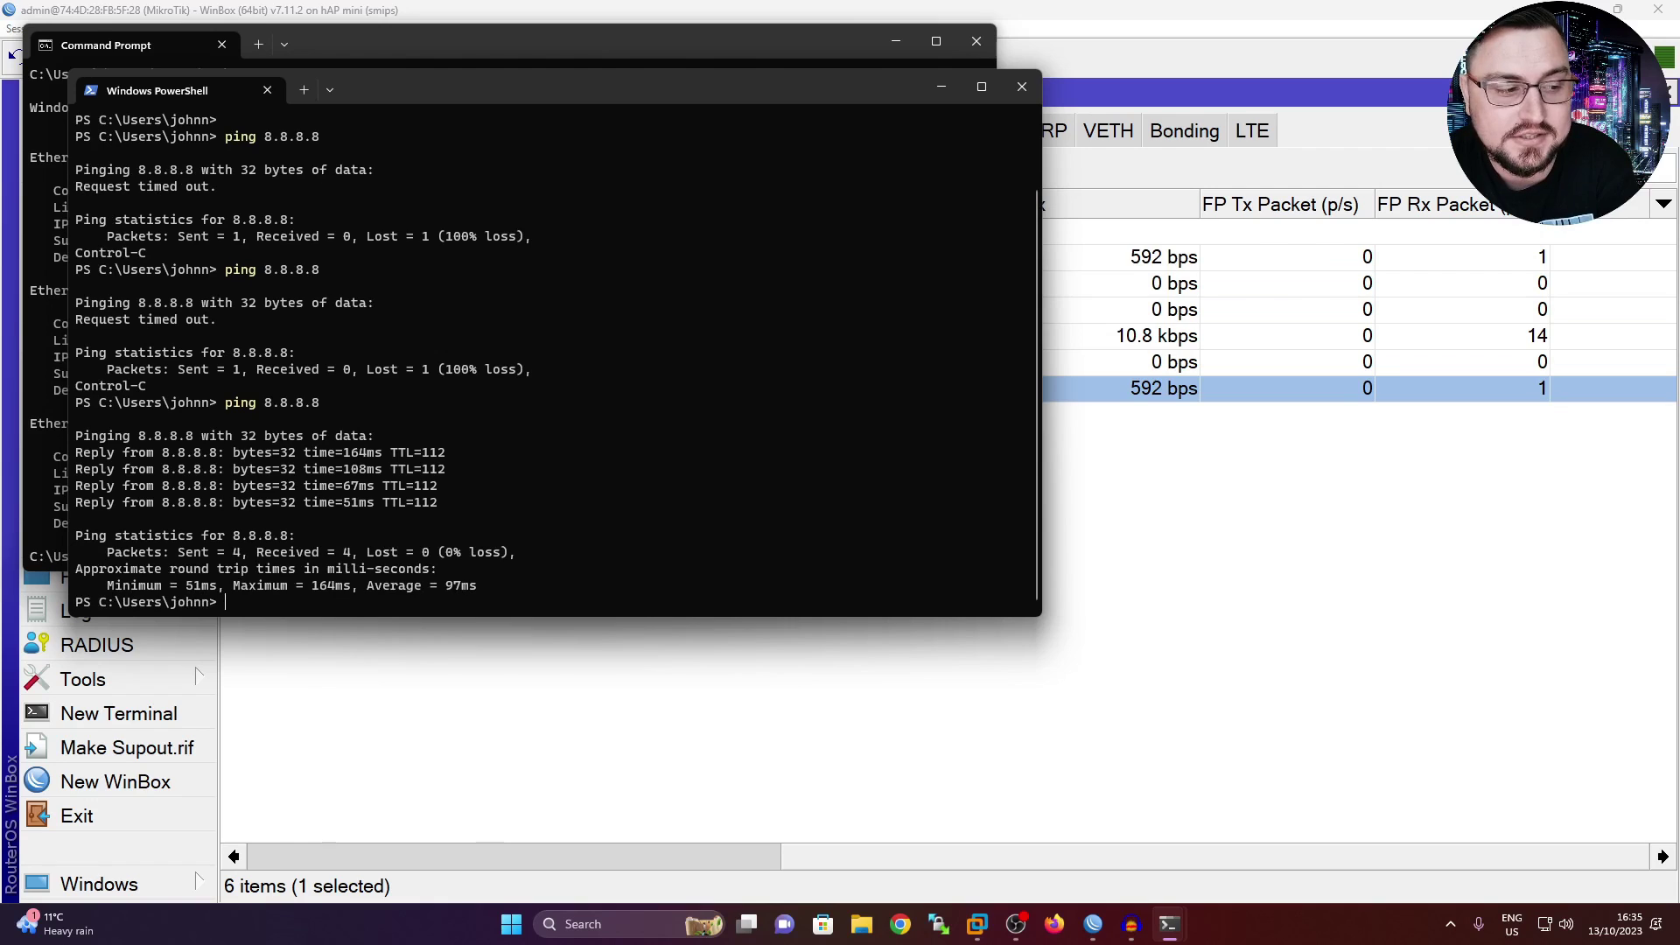
{"action": "type", "text": "ing www.gogole."}
{"action": "key", "text": "BackSpace"}
{"action": "key", "text": "BackSpace"}
{"action": "key", "text": "BackSpace"}
{"action": "type", "text": "ogle.com"}
{"action": "key", "text": "Return"}
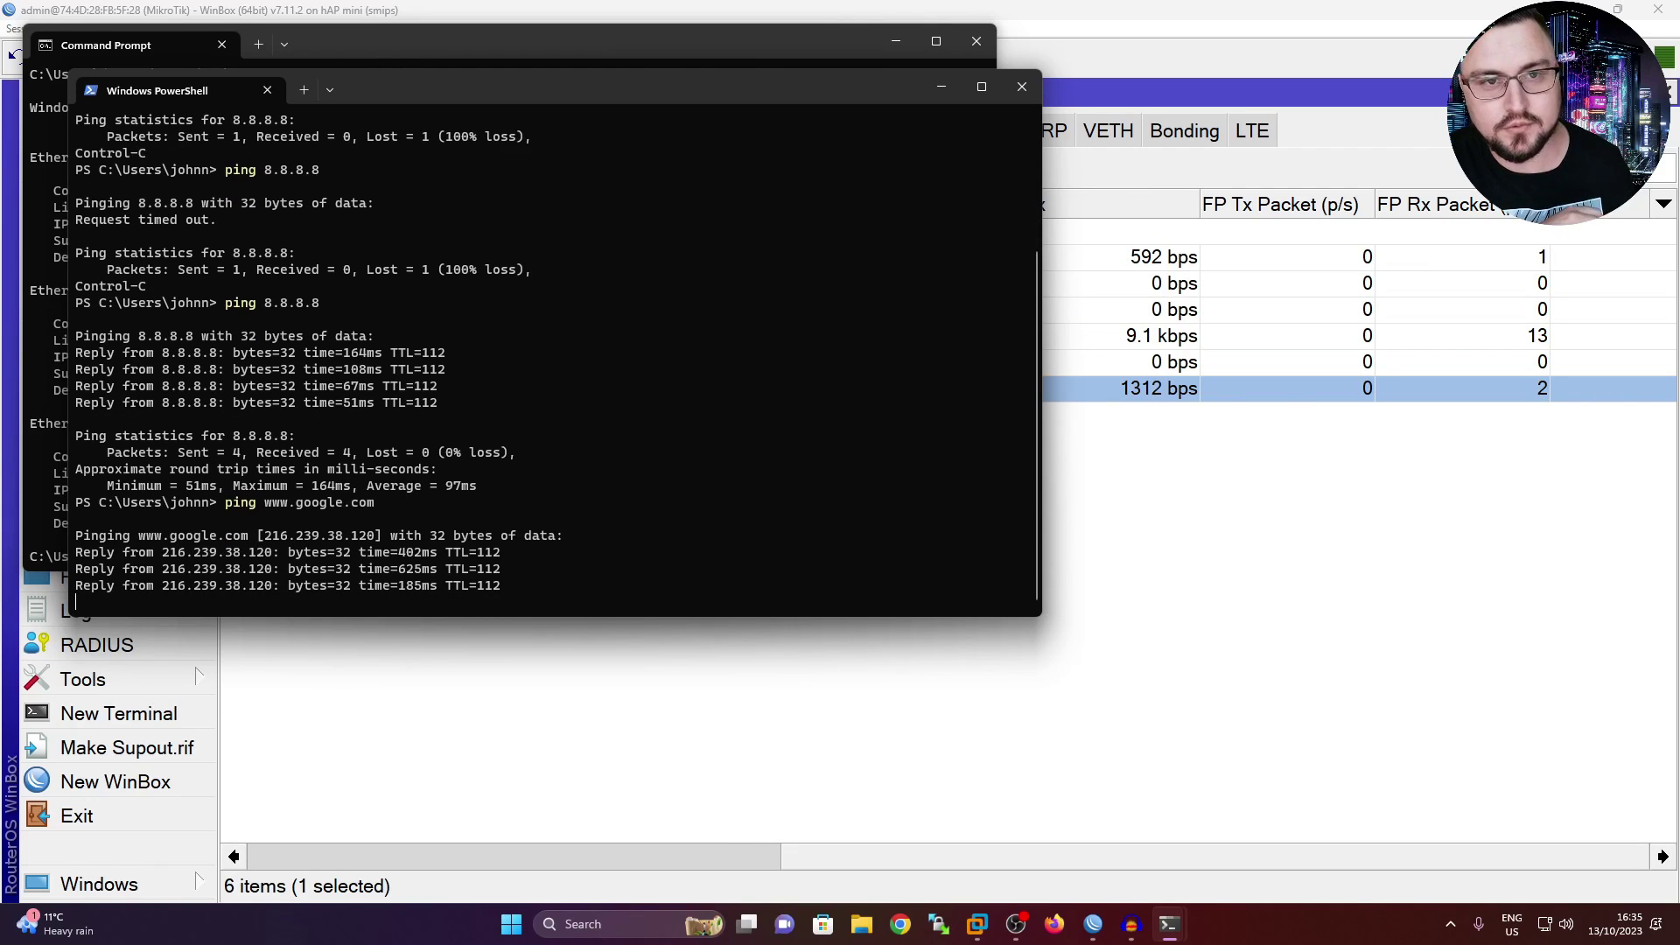
{"action": "key", "text": "ctrl+c"}
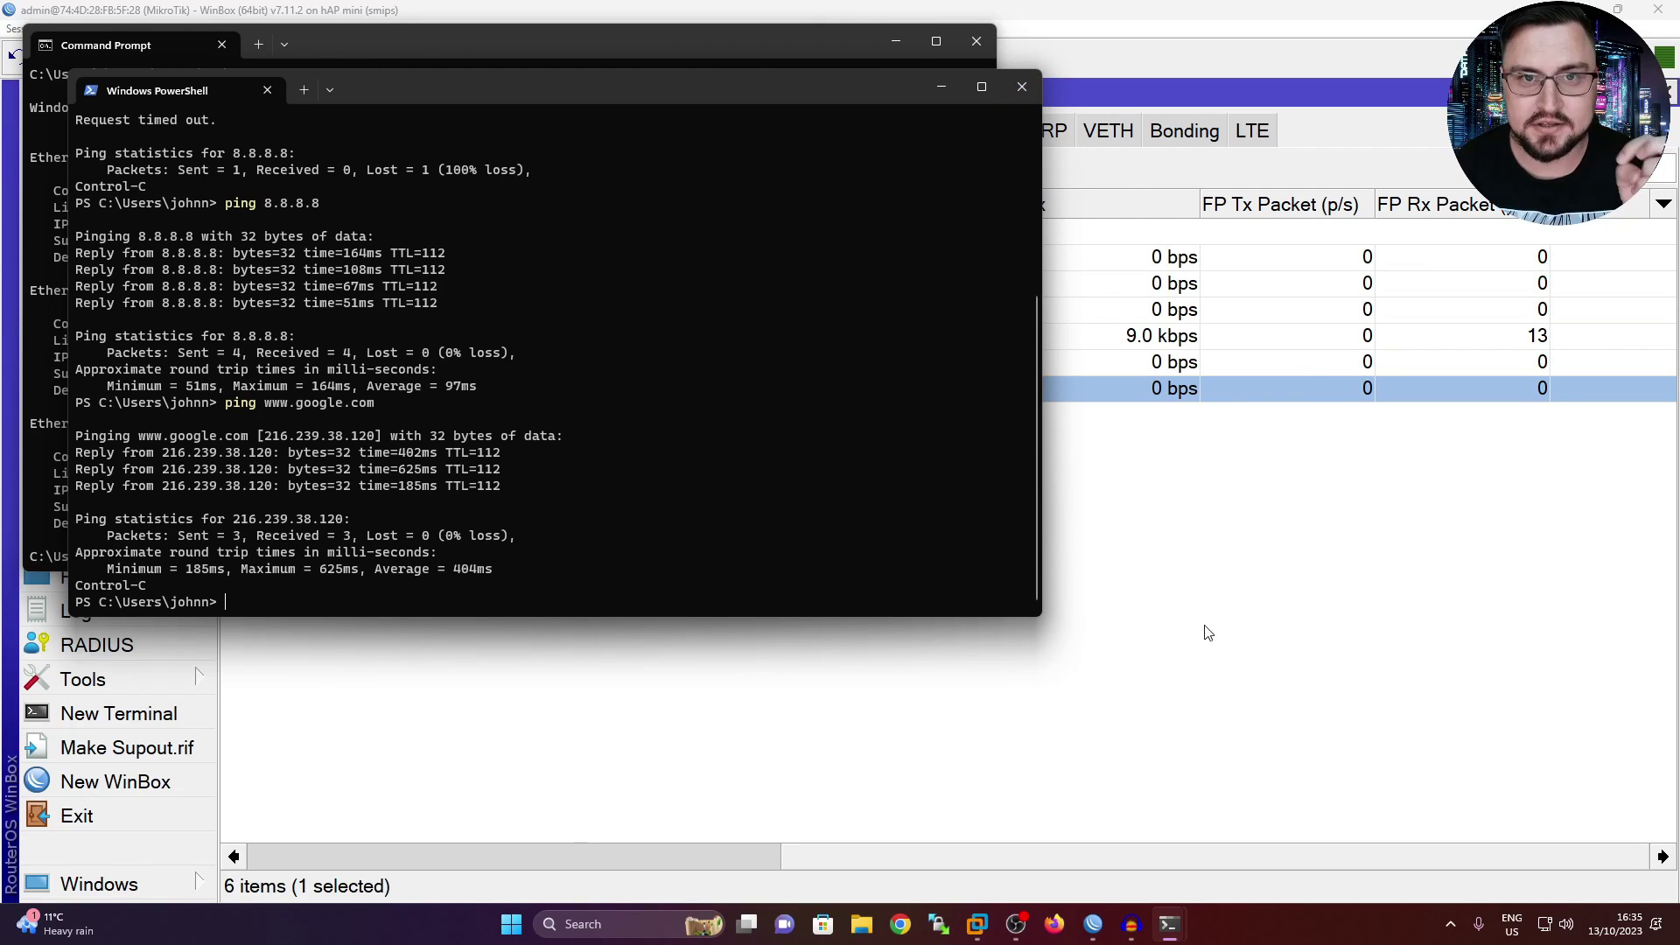
Step: Return to WinBox, review the router's interface names and types, and open the WireGuard window
{"action": "left_click", "coordinate": [1171, 571]}
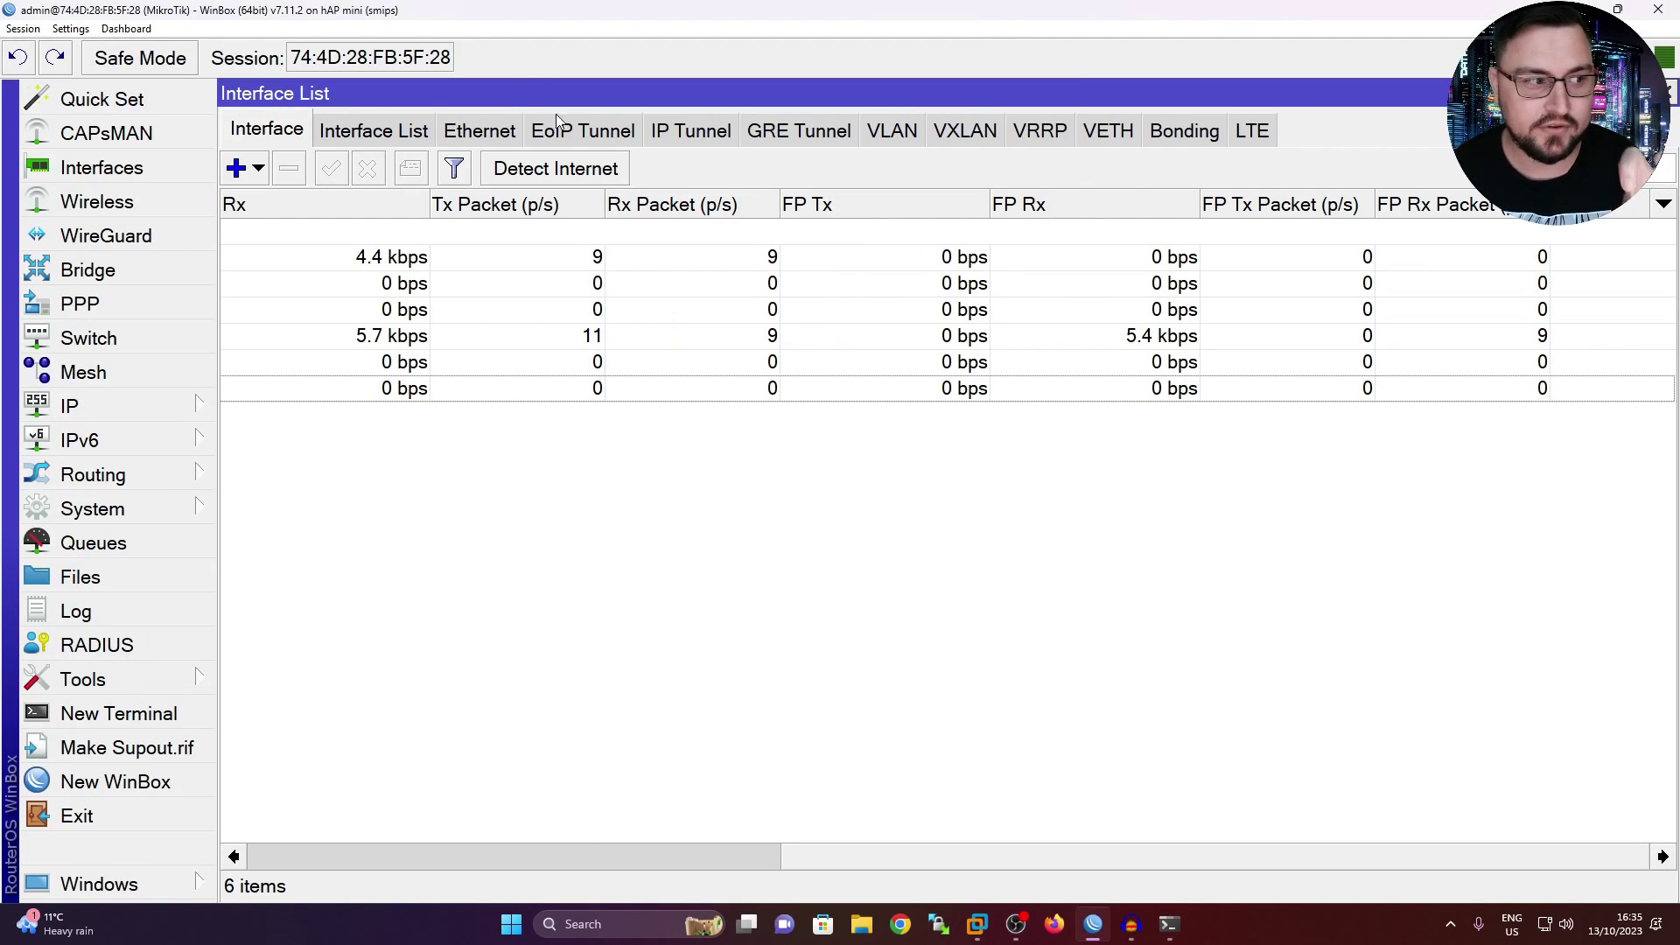
{"action": "left_click", "coordinate": [691, 866]}
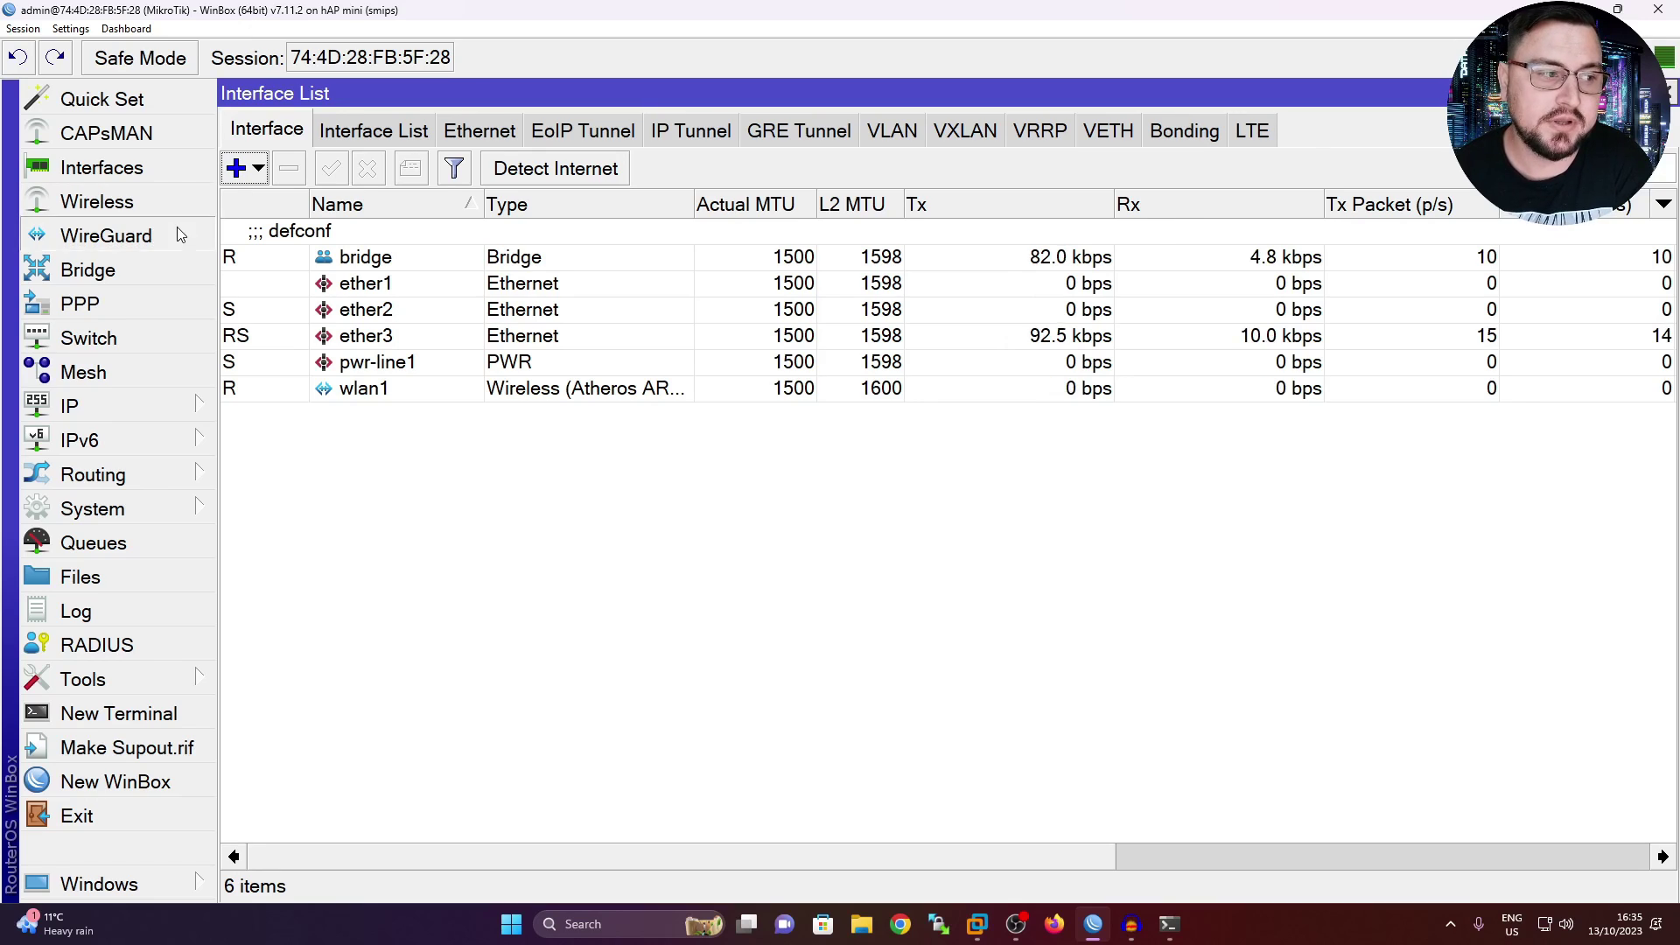
{"action": "left_click", "coordinate": [105, 235]}
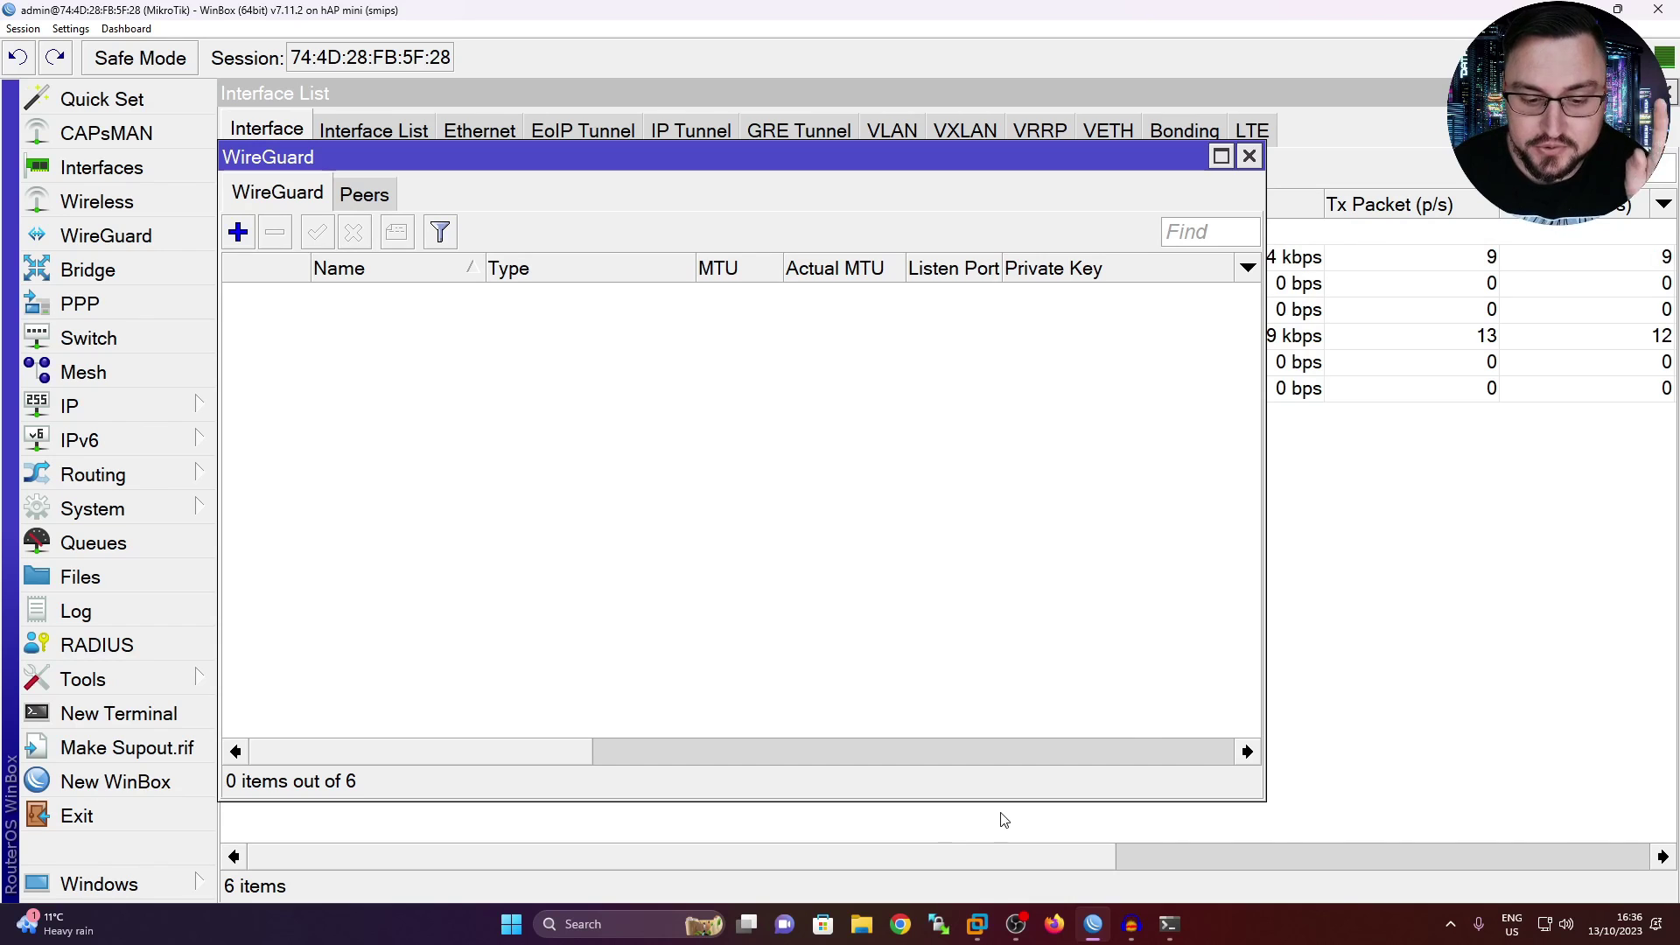
Step: Open a new private Firefox window and decline making Firefox the default browser
{"action": "right_click", "coordinate": [1055, 923]}
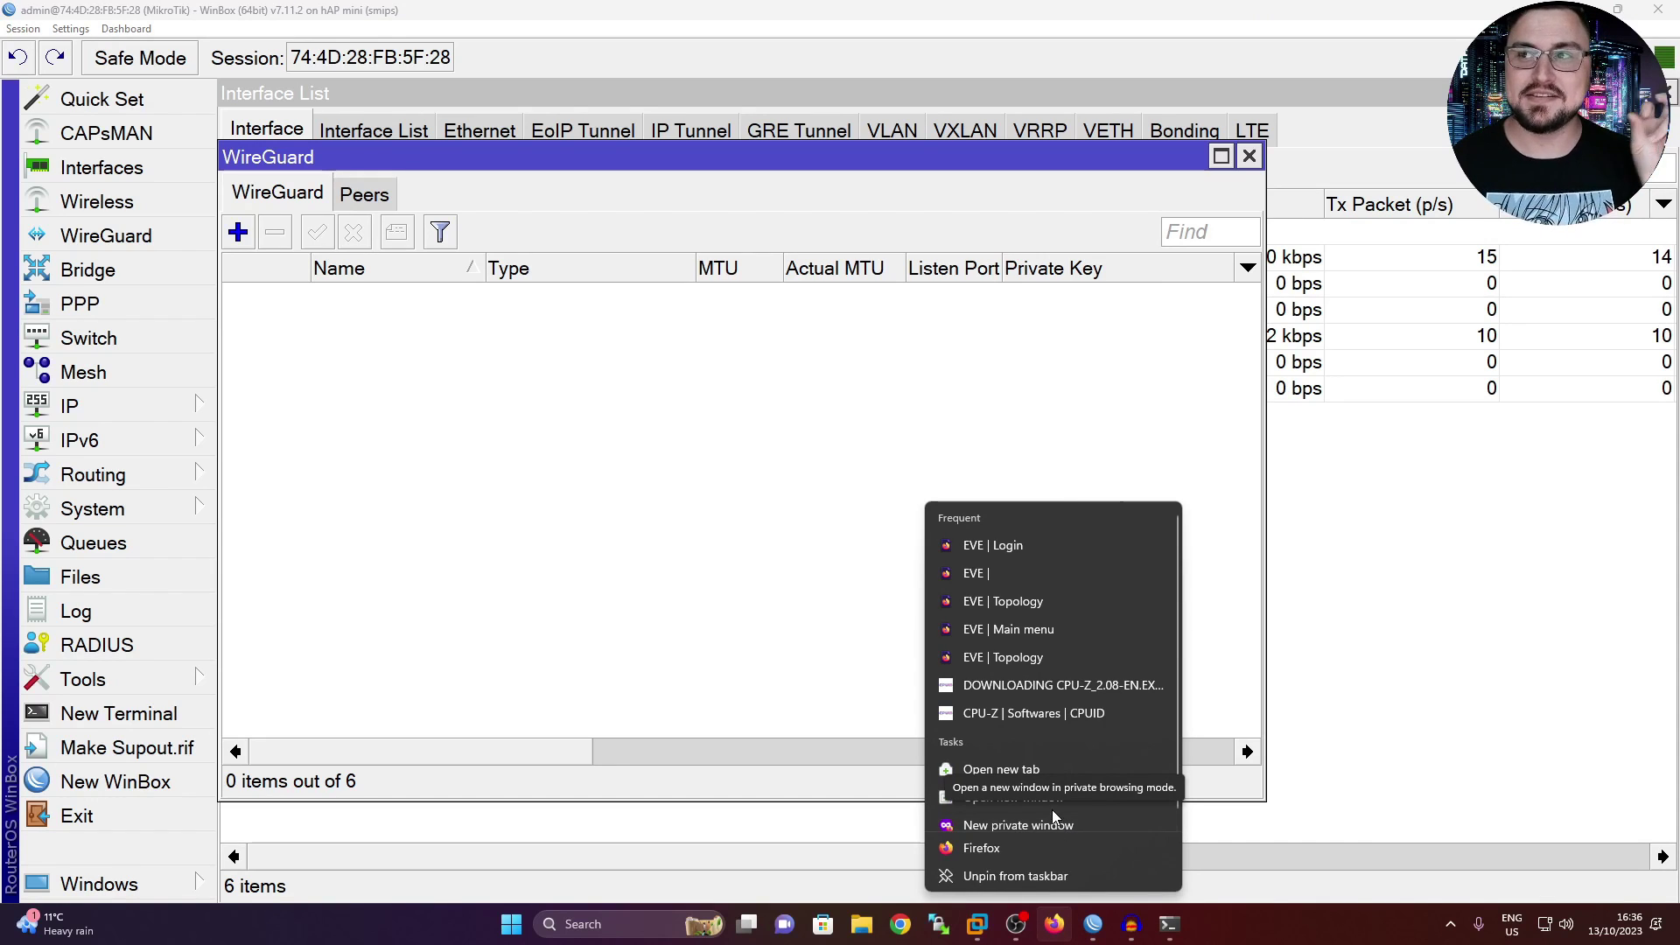
{"action": "left_click", "coordinate": [1047, 823]}
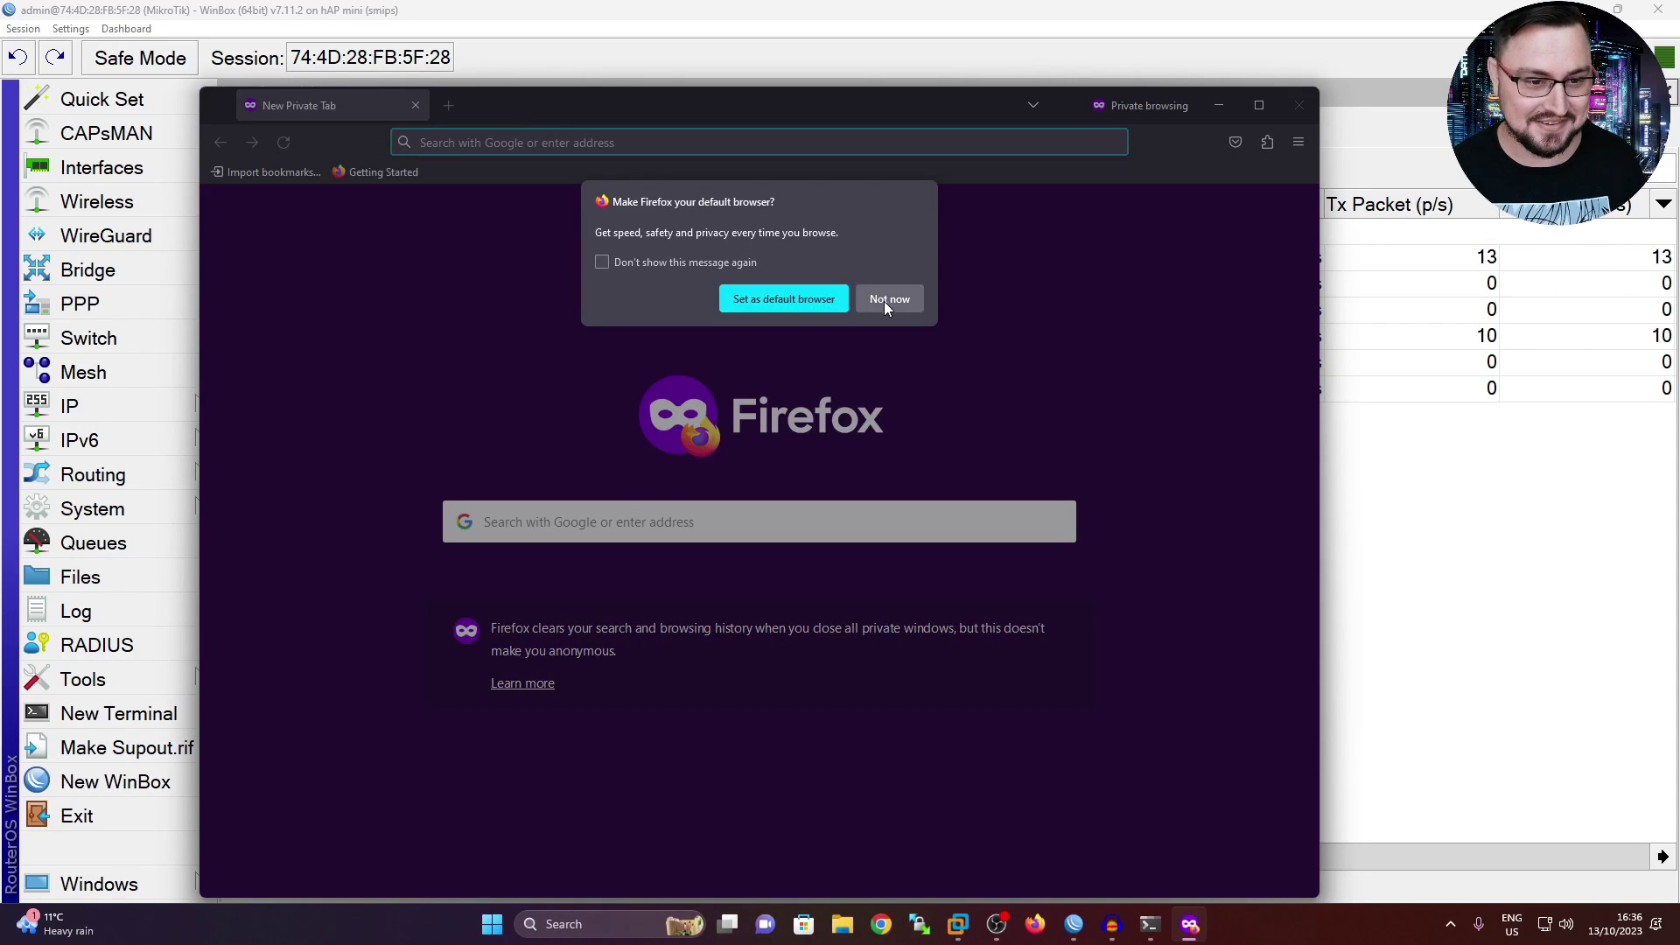
{"action": "left_click", "coordinate": [888, 299]}
{"action": "left_click", "coordinate": [490, 141]}
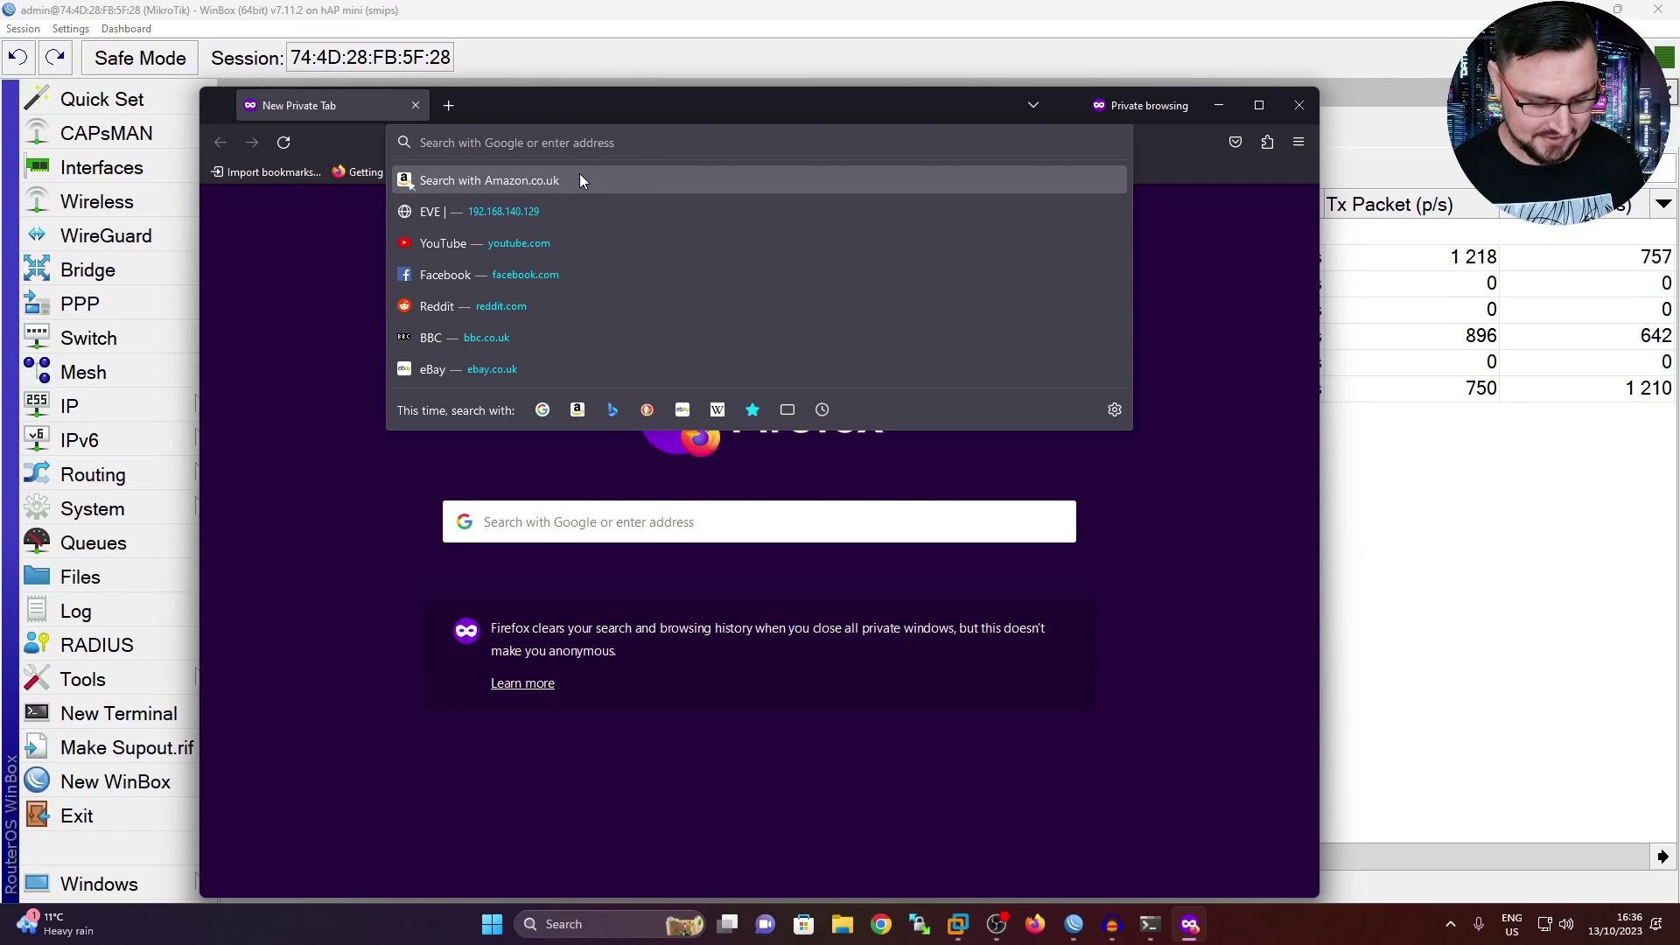
{"action": "type", "text": "www.mikrotio"}
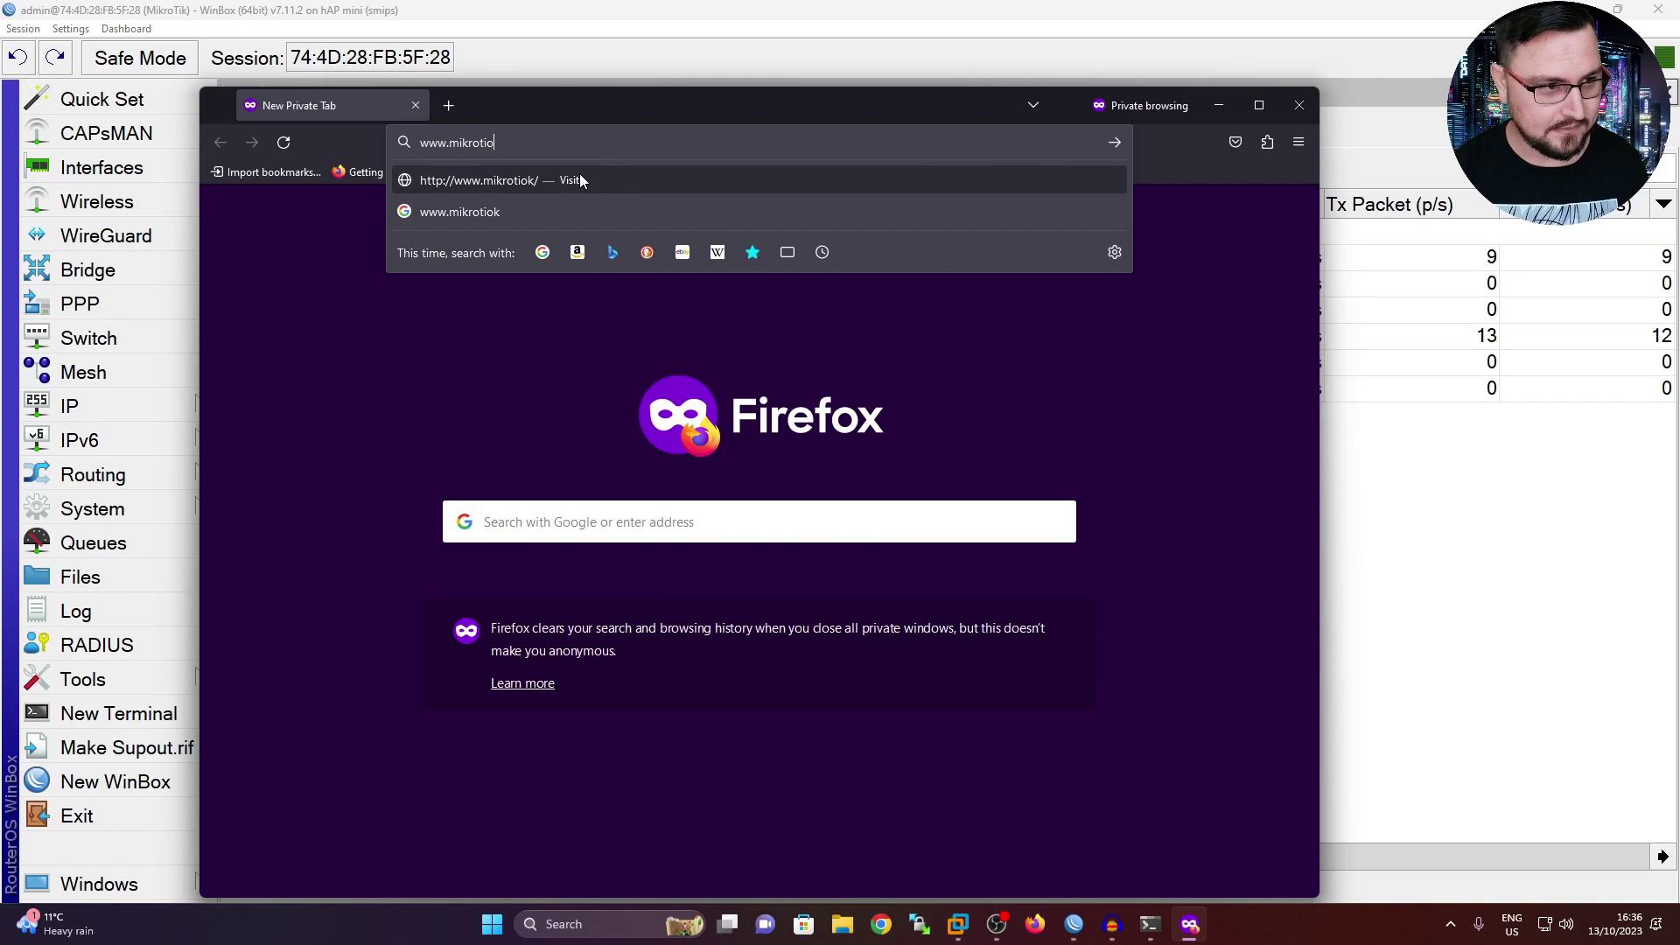
{"action": "key", "text": "BackSpace"}
{"action": "type", "text": "k.com"}
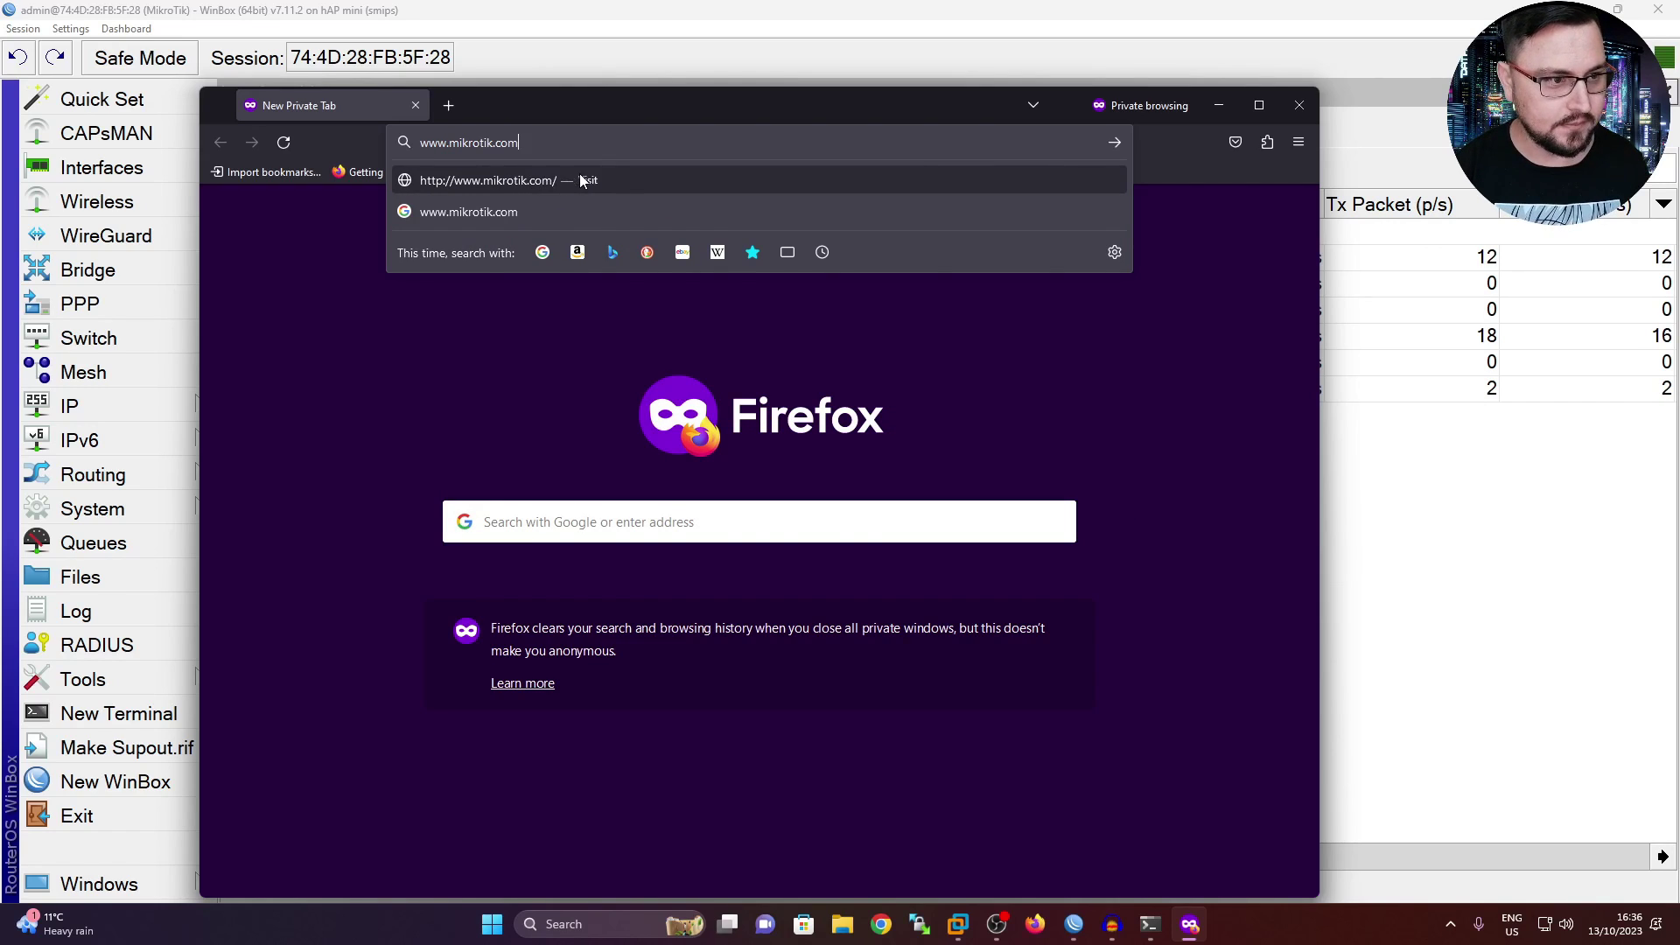
{"action": "key", "text": "Return"}
{"action": "double_click", "coordinate": [665, 106]}
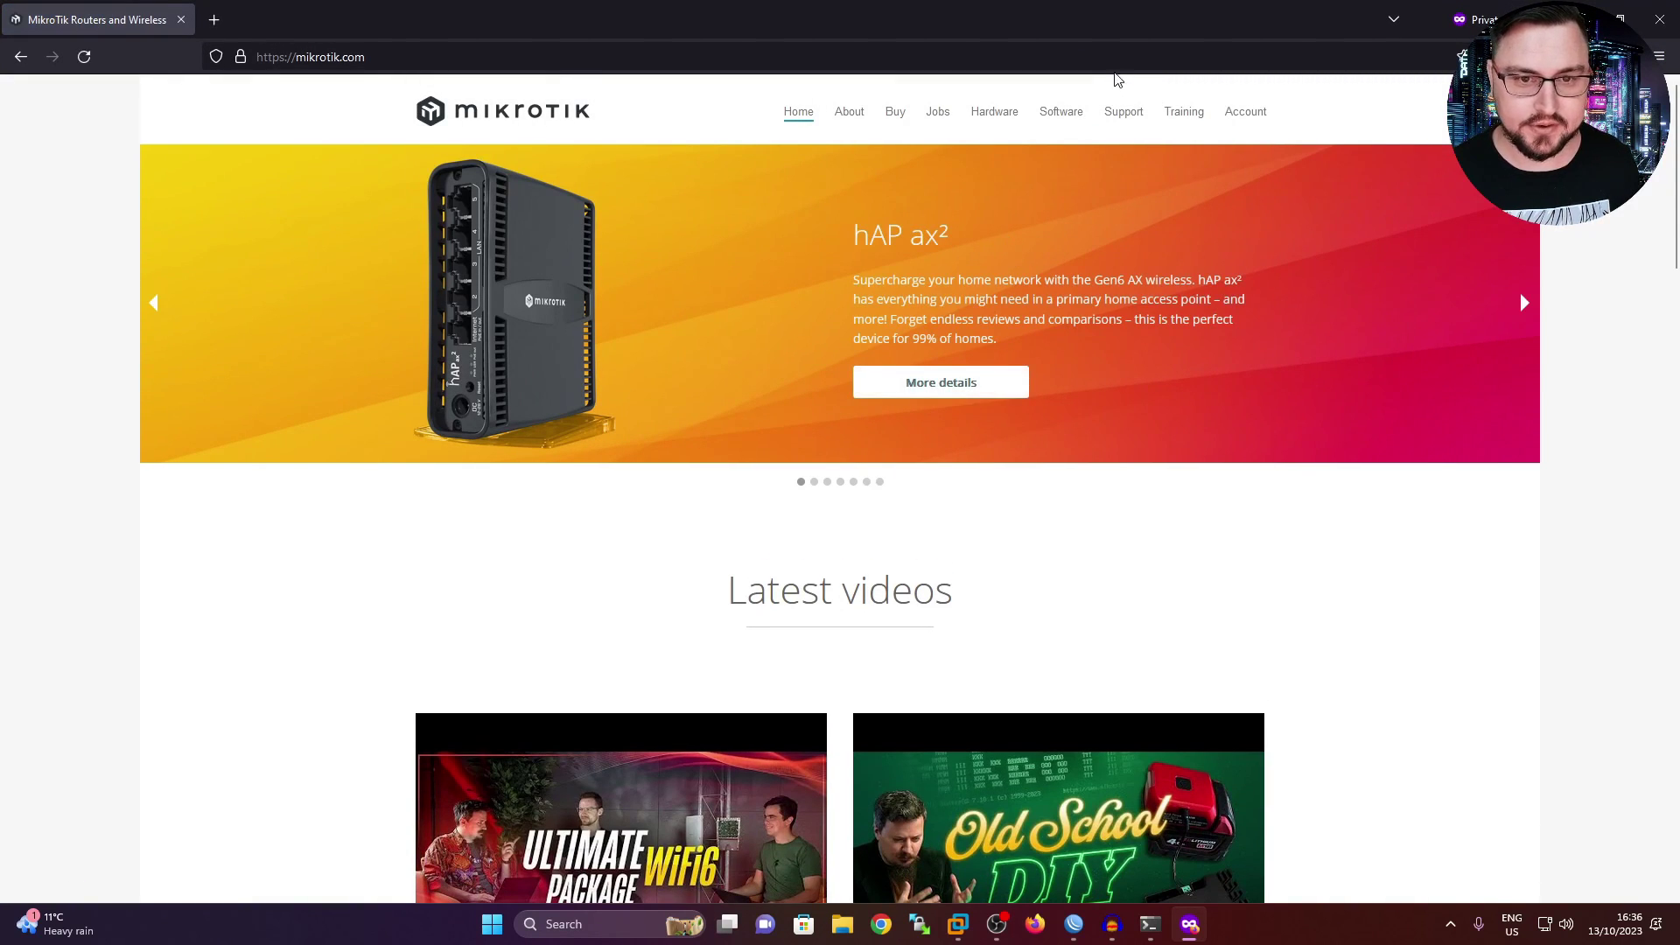
Step: Browse MikroTik's hardware products, check the hAP ax lite LTE6's price, and open its product page
{"action": "left_click", "coordinate": [978, 115]}
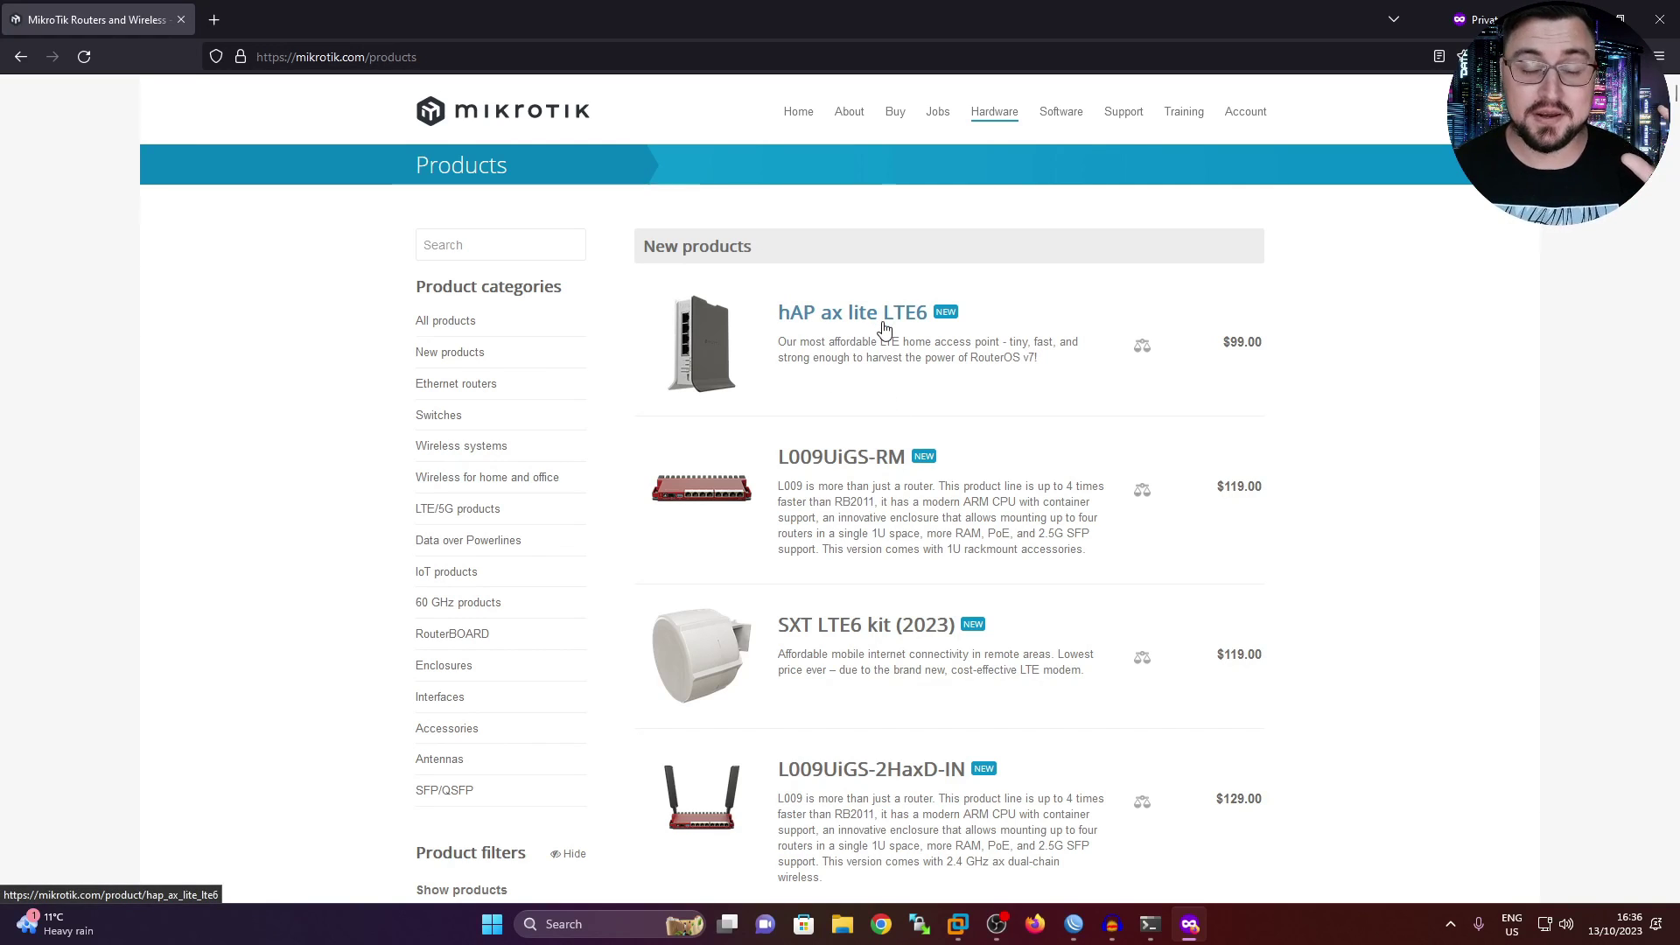
{"action": "left_click_drag", "start_coordinate": [1222, 342], "coordinate": [1263, 343]}
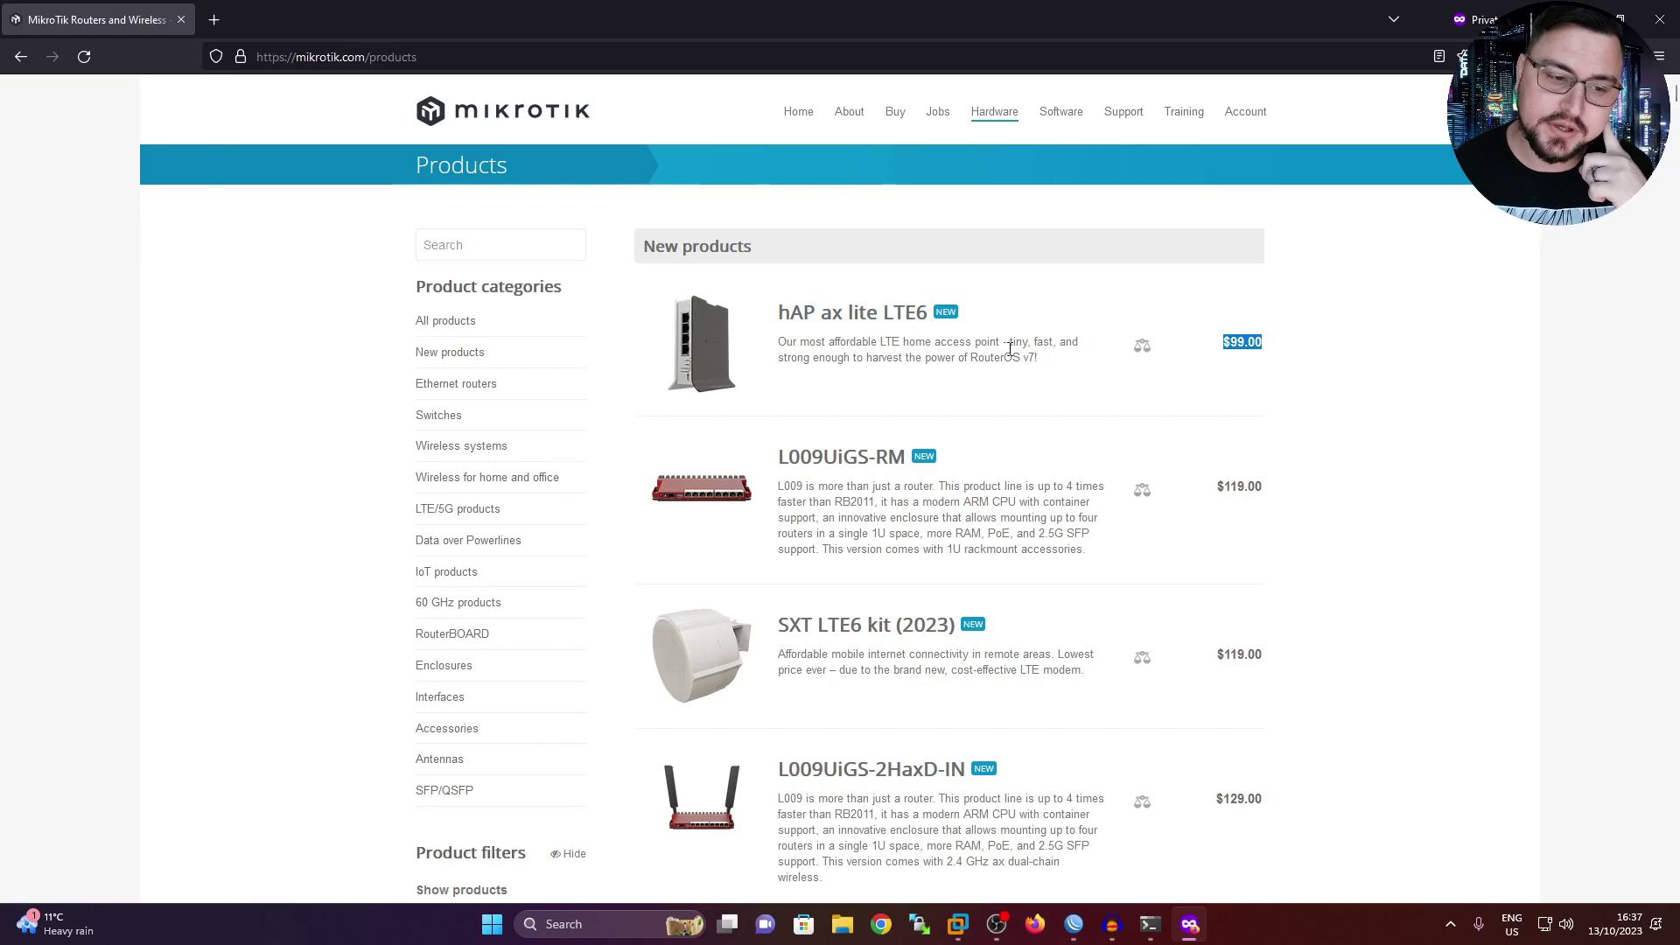
{"action": "left_click", "coordinate": [888, 324]}
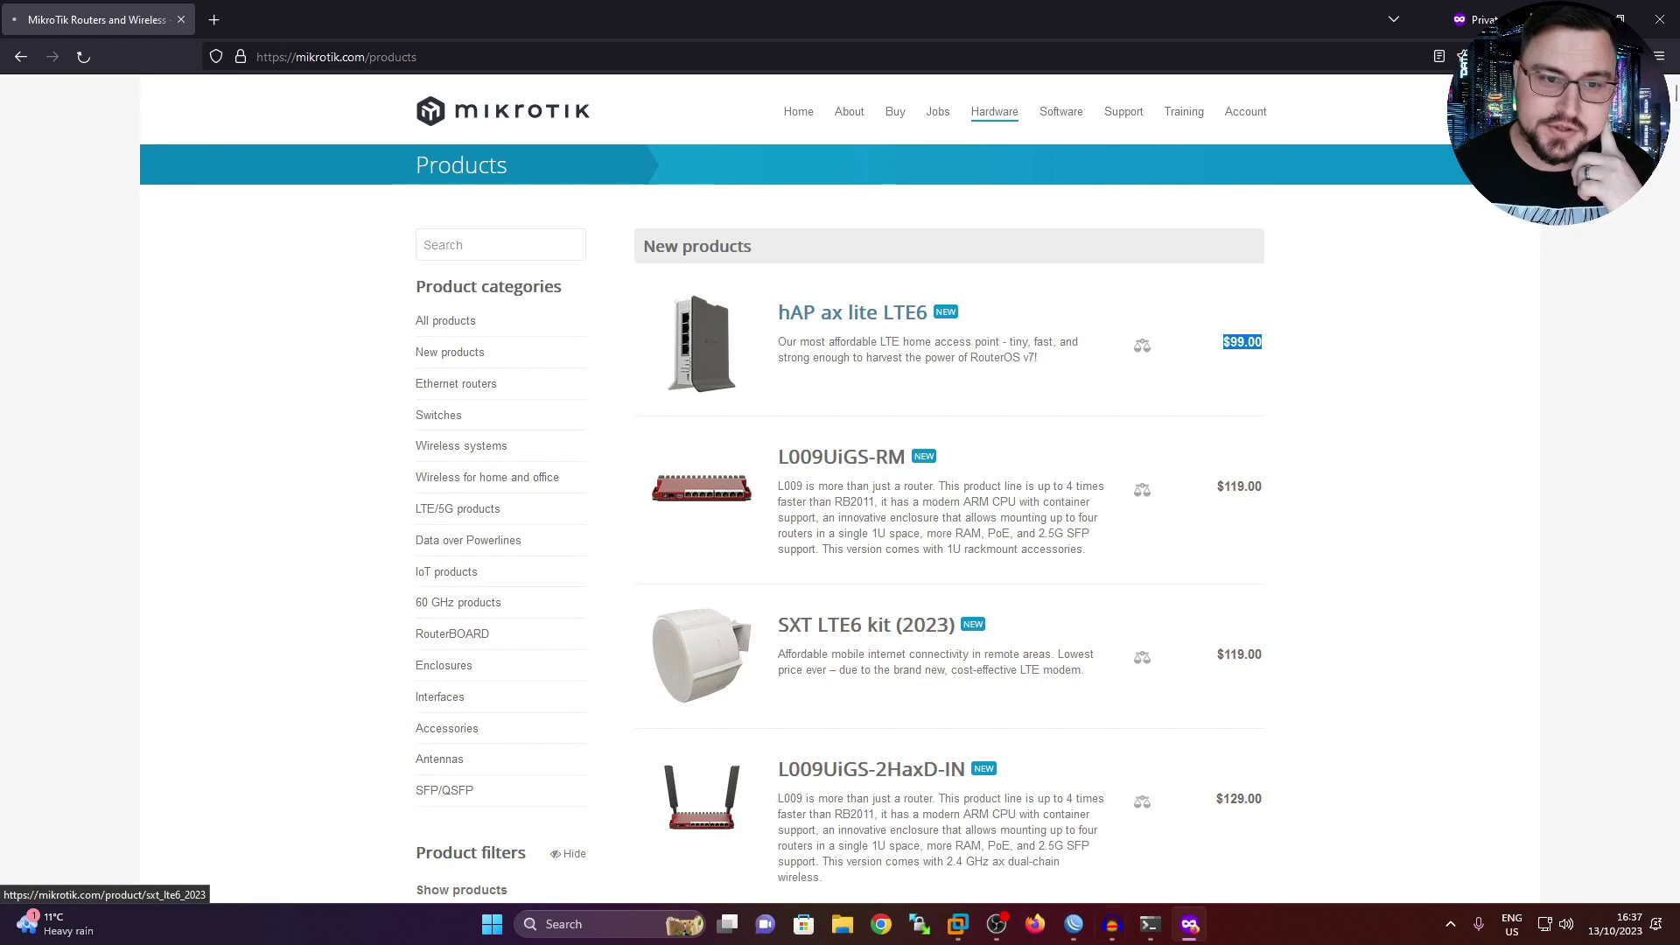
Step: Examine the CPU and architecture entries in the hAP ax lite LTE6 specifications
{"action": "scroll", "coordinate": [923, 386], "scroll_direction": "down", "scroll_amount": 3}
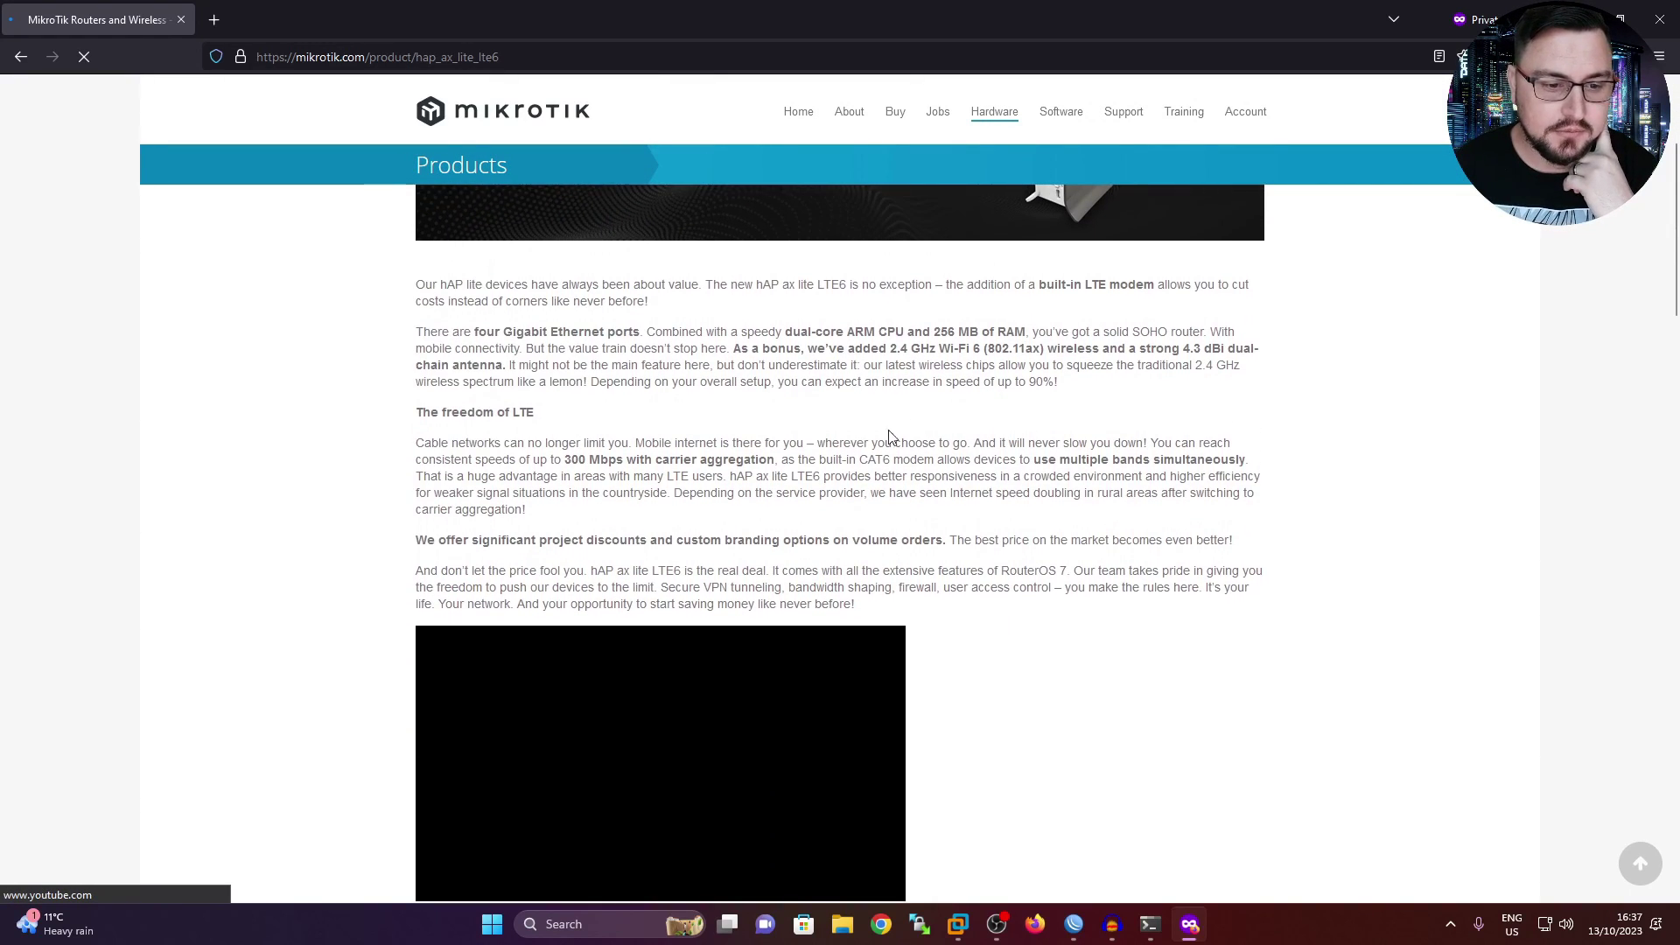
{"action": "scroll", "coordinate": [874, 394], "scroll_direction": "down", "scroll_amount": 8}
{"action": "scroll", "coordinate": [778, 411], "scroll_direction": "up", "scroll_amount": 1}
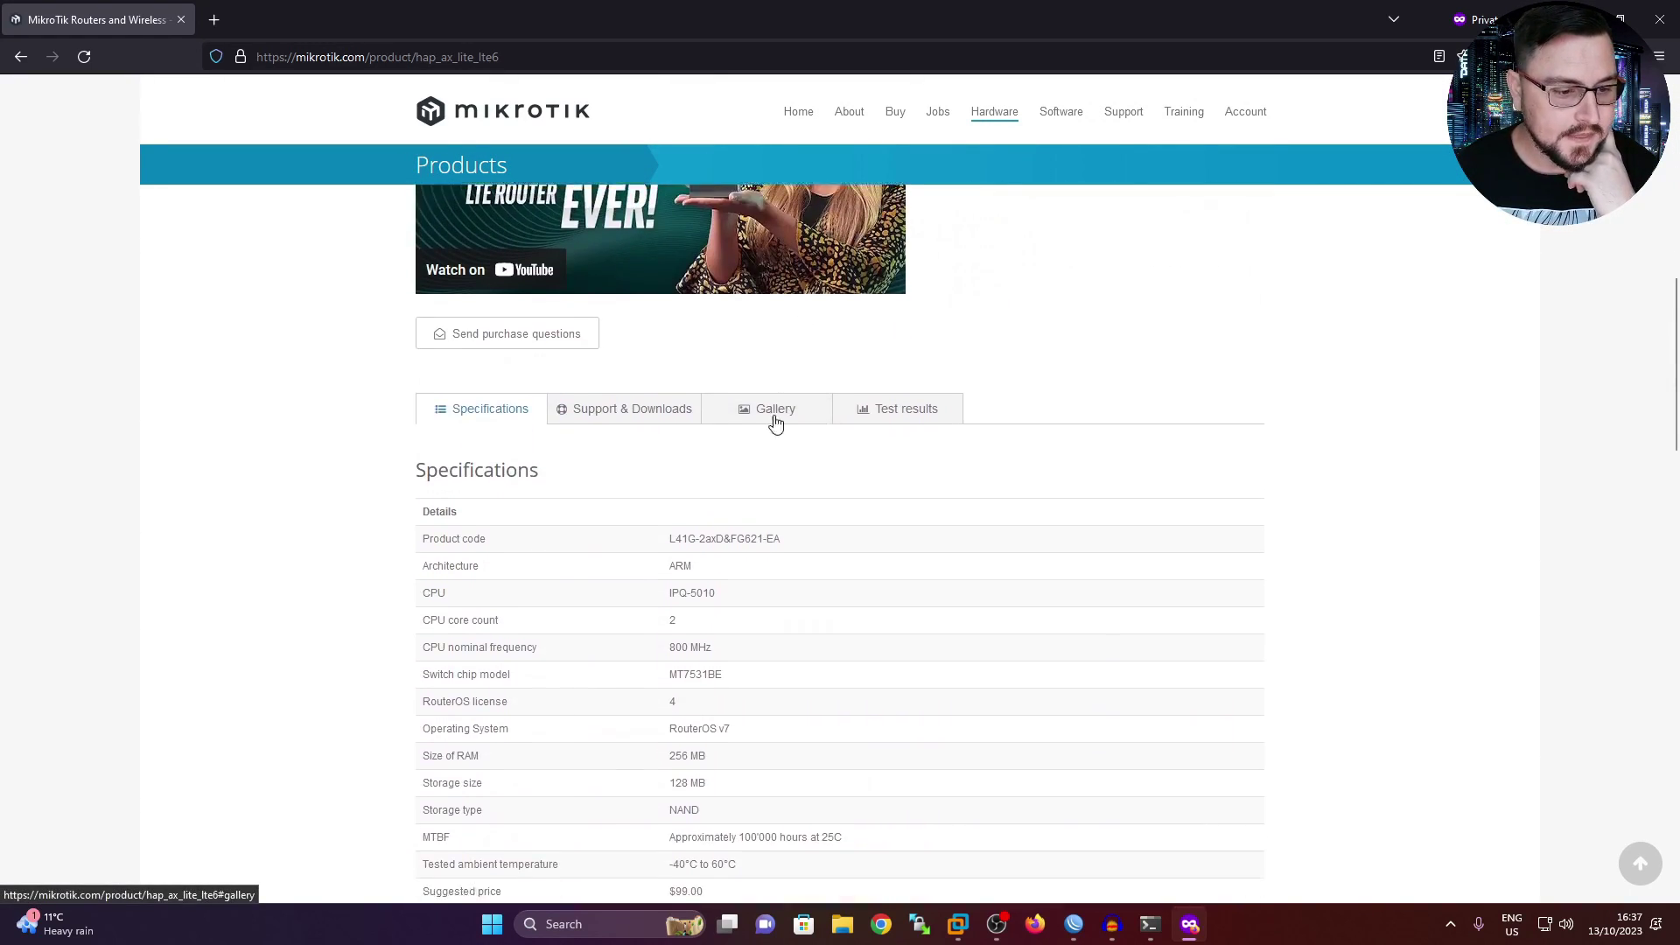
{"action": "scroll", "coordinate": [778, 411], "scroll_direction": "down", "scroll_amount": 1}
{"action": "left_click_drag", "start_coordinate": [749, 630], "coordinate": [670, 630]}
{"action": "left_click_drag", "start_coordinate": [665, 551], "coordinate": [724, 557]}
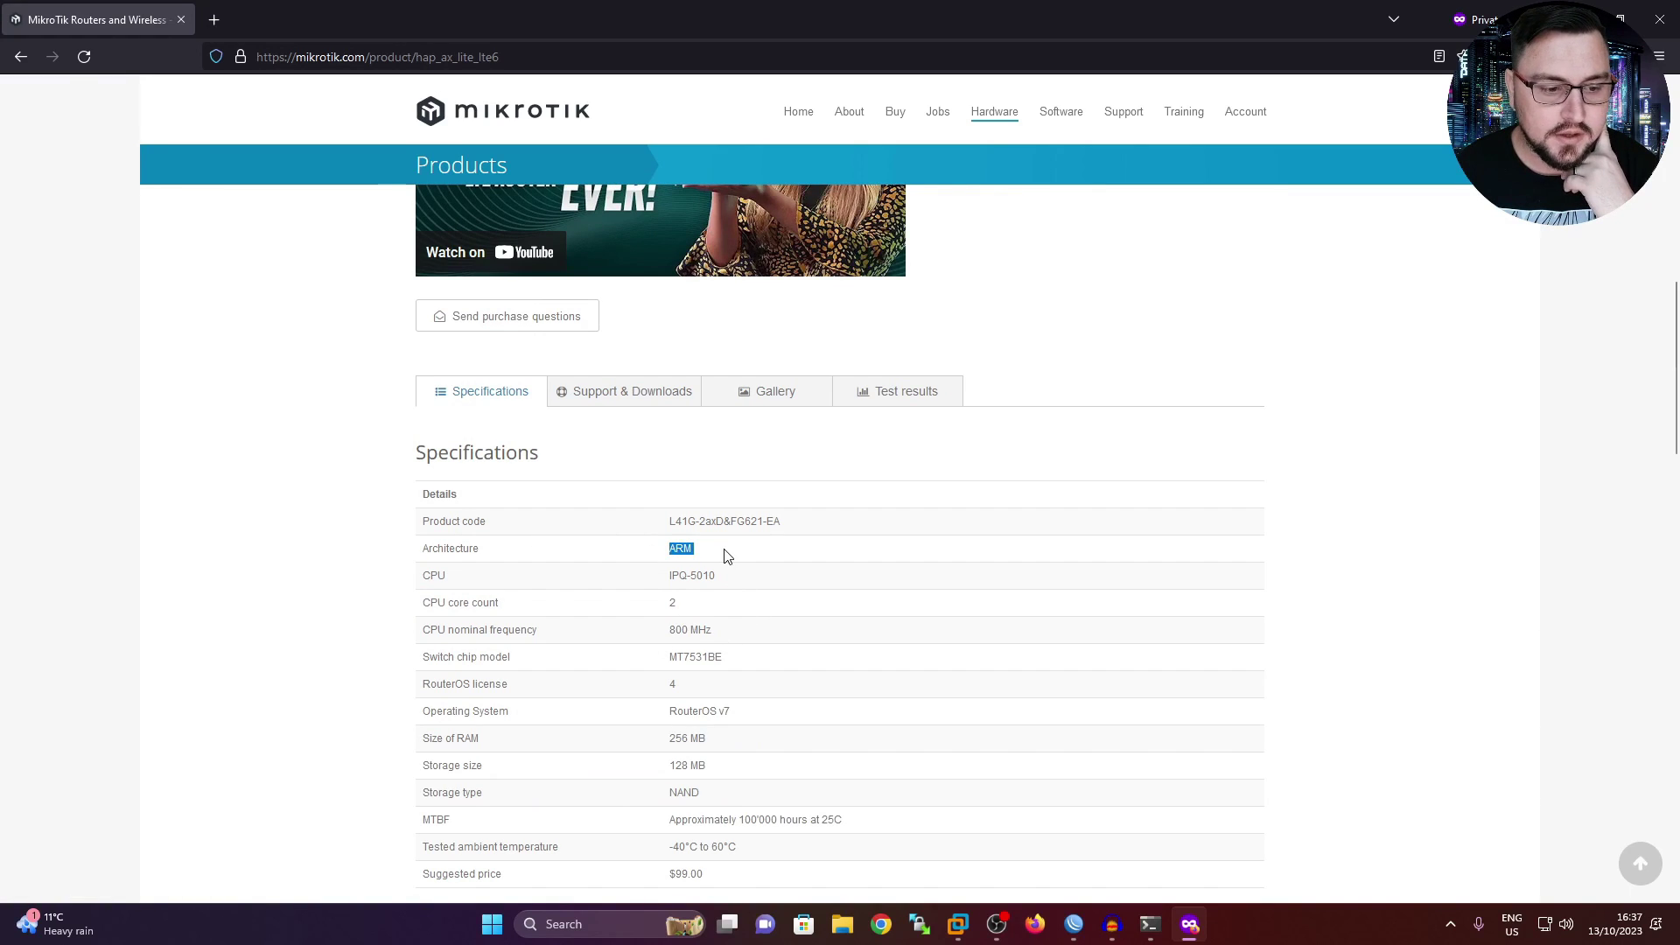
Step: Read the hAP ax lite LTE6 product description above the specifications
{"action": "scroll", "coordinate": [724, 557], "scroll_direction": "up", "scroll_amount": 3}
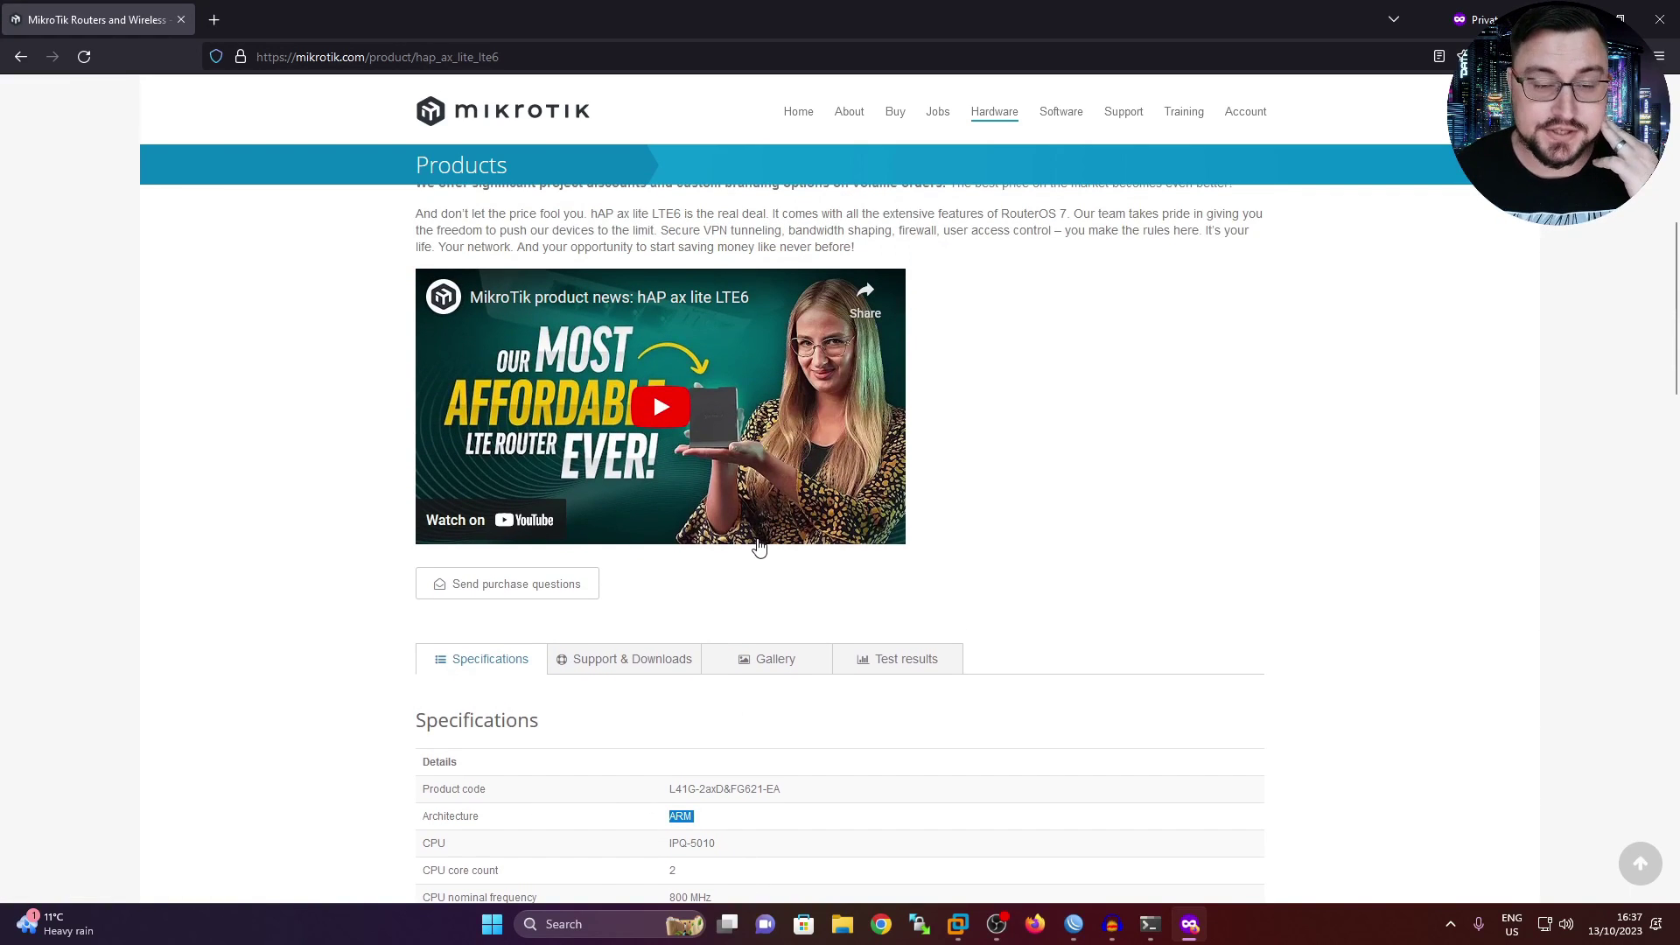
{"action": "scroll", "coordinate": [760, 547], "scroll_direction": "up", "scroll_amount": 6}
{"action": "scroll", "coordinate": [771, 563], "scroll_direction": "down", "scroll_amount": 4}
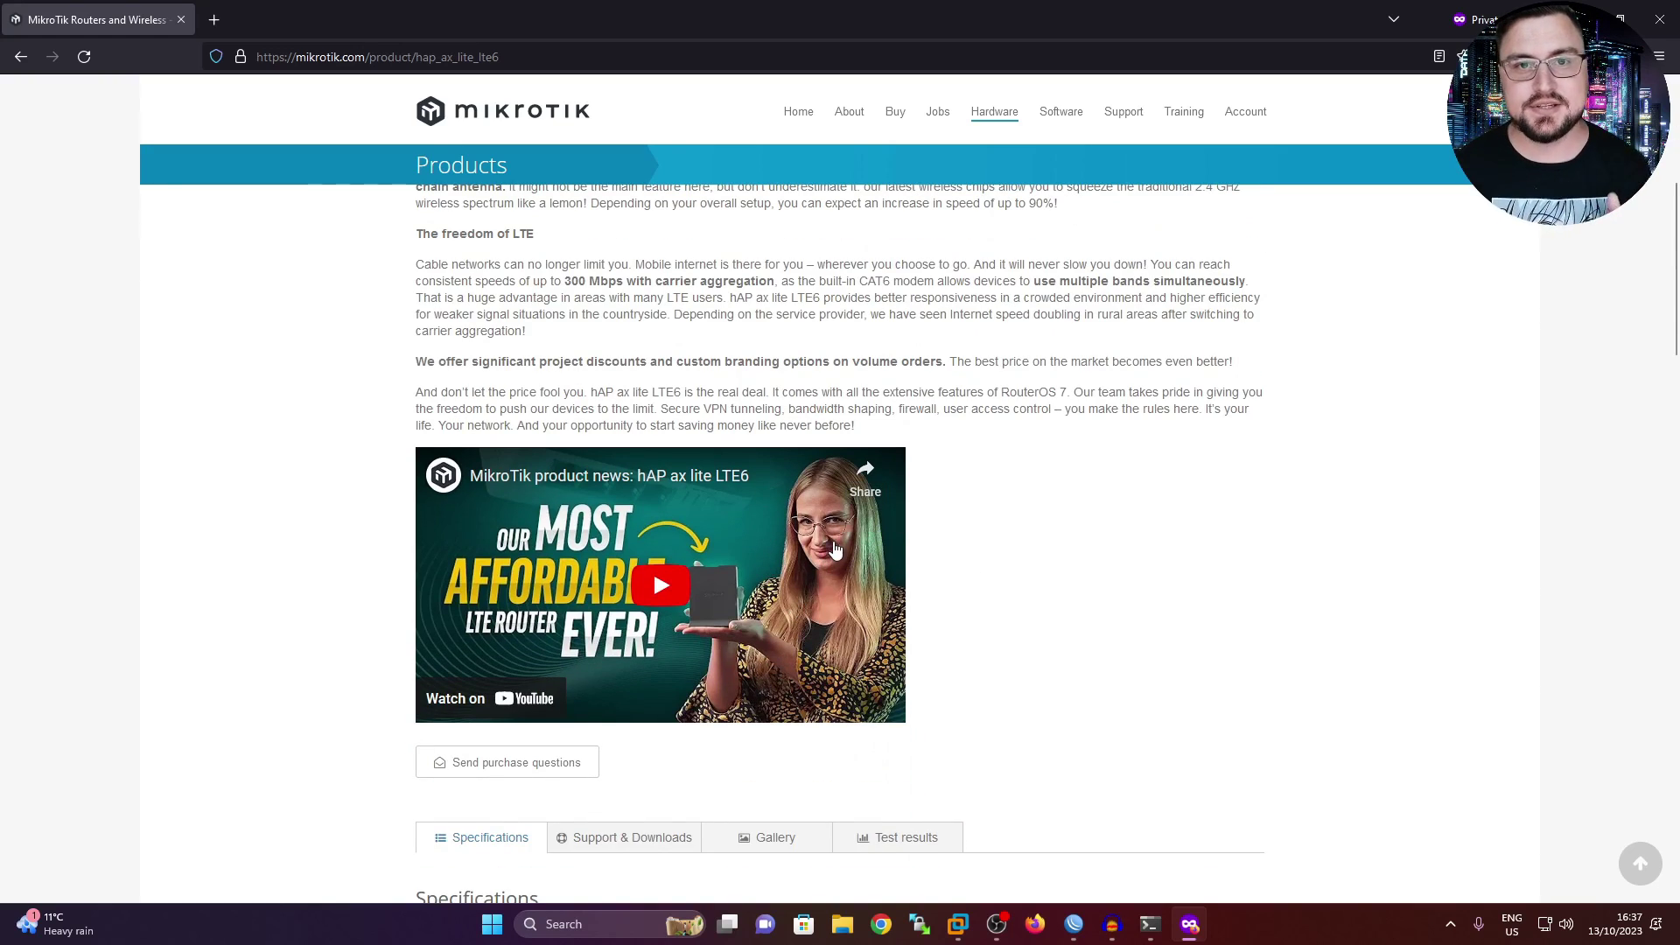
{"action": "scroll", "coordinate": [835, 550], "scroll_direction": "up", "scroll_amount": 2}
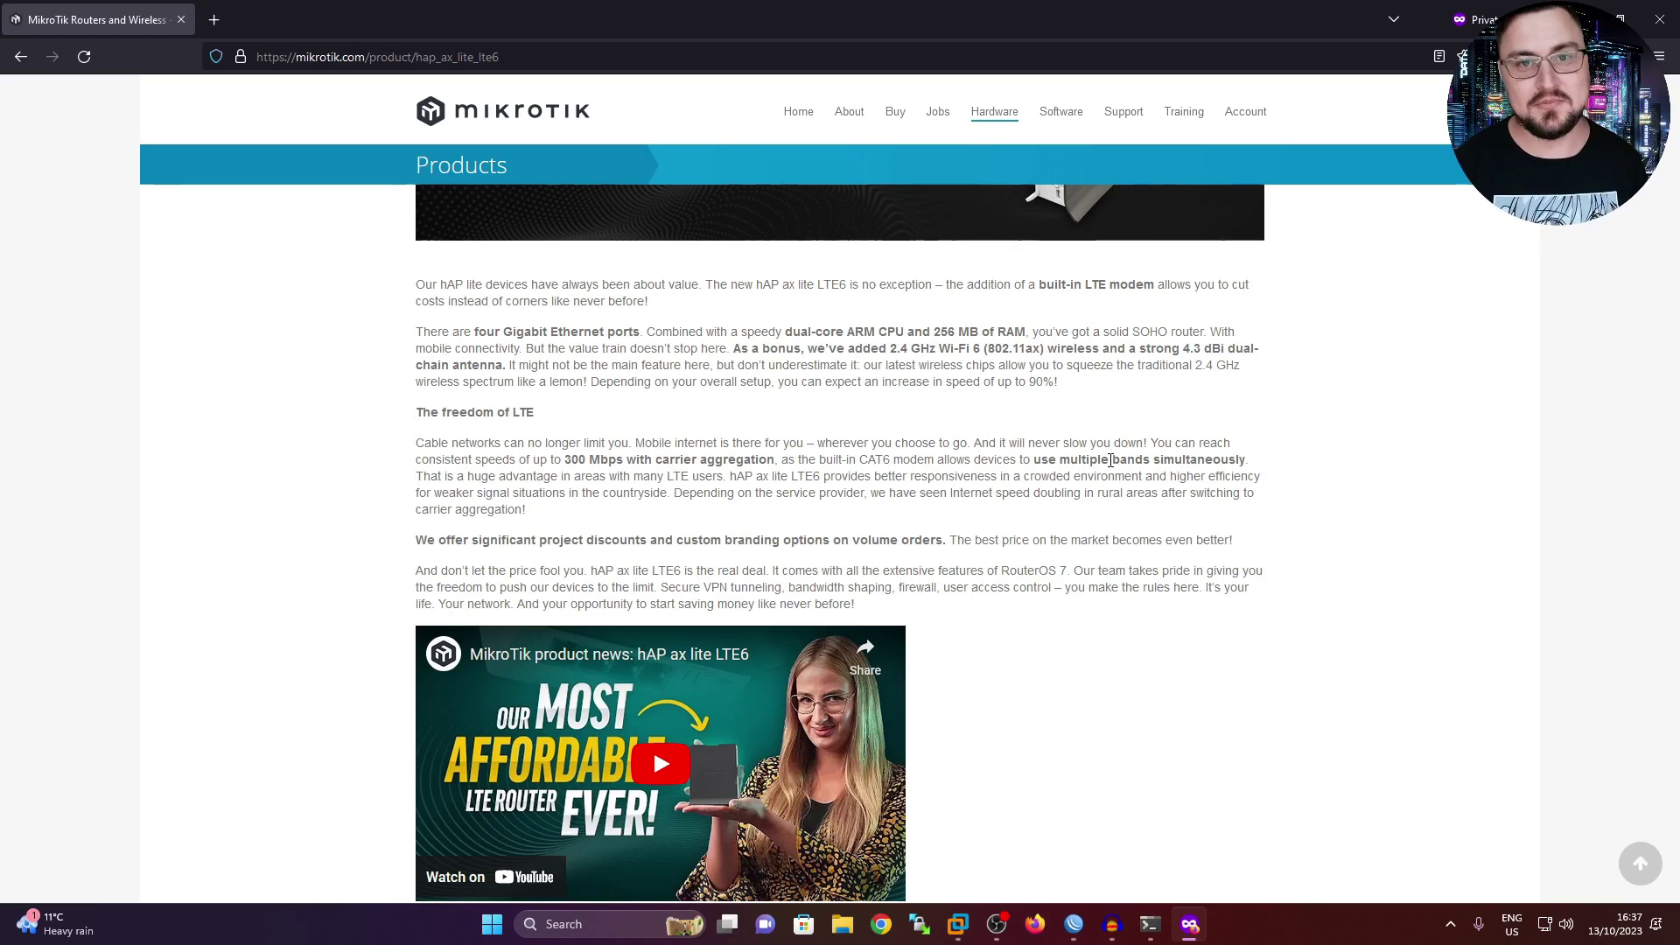
Step: Examine the hAP ax lite LTE6's wireless capabilities, including the 2.4 GHz chip model, Wi-Fi generation and WiFi speed
{"action": "scroll", "coordinate": [1136, 435], "scroll_direction": "down", "scroll_amount": 3}
{"action": "scroll", "coordinate": [1157, 411], "scroll_direction": "down", "scroll_amount": 5}
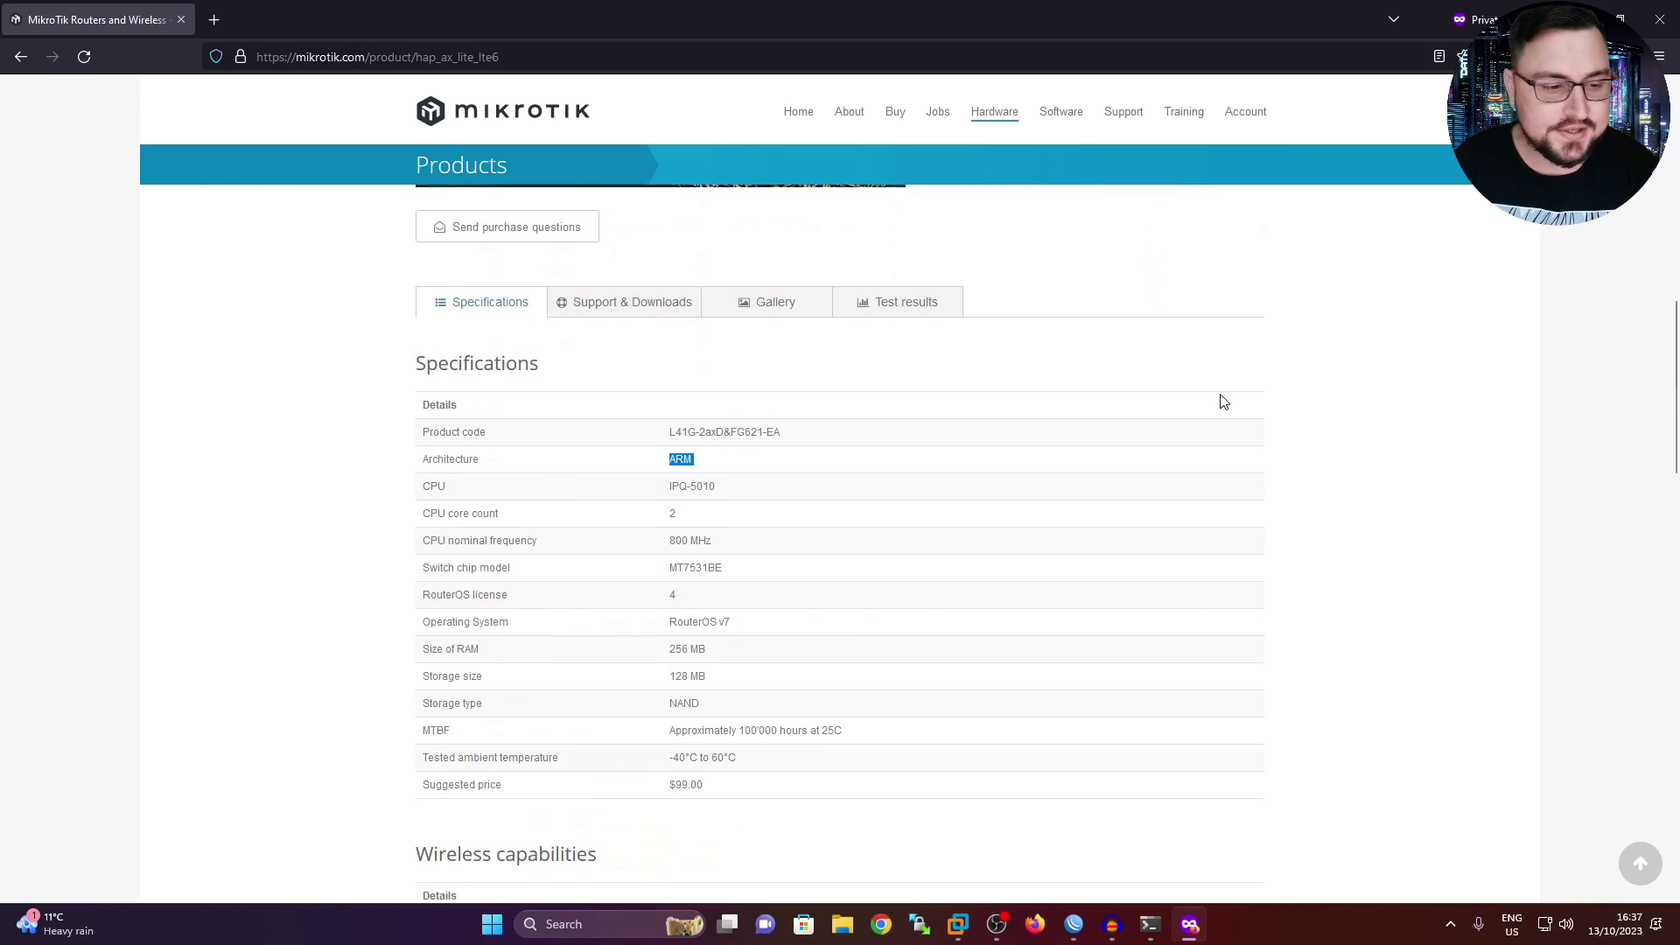
{"action": "scroll", "coordinate": [1223, 402], "scroll_direction": "down", "scroll_amount": 7}
{"action": "scroll", "coordinate": [822, 482], "scroll_direction": "down", "scroll_amount": 2}
{"action": "scroll", "coordinate": [805, 463], "scroll_direction": "up", "scroll_amount": 5}
{"action": "scroll", "coordinate": [802, 465], "scroll_direction": "down", "scroll_amount": 3}
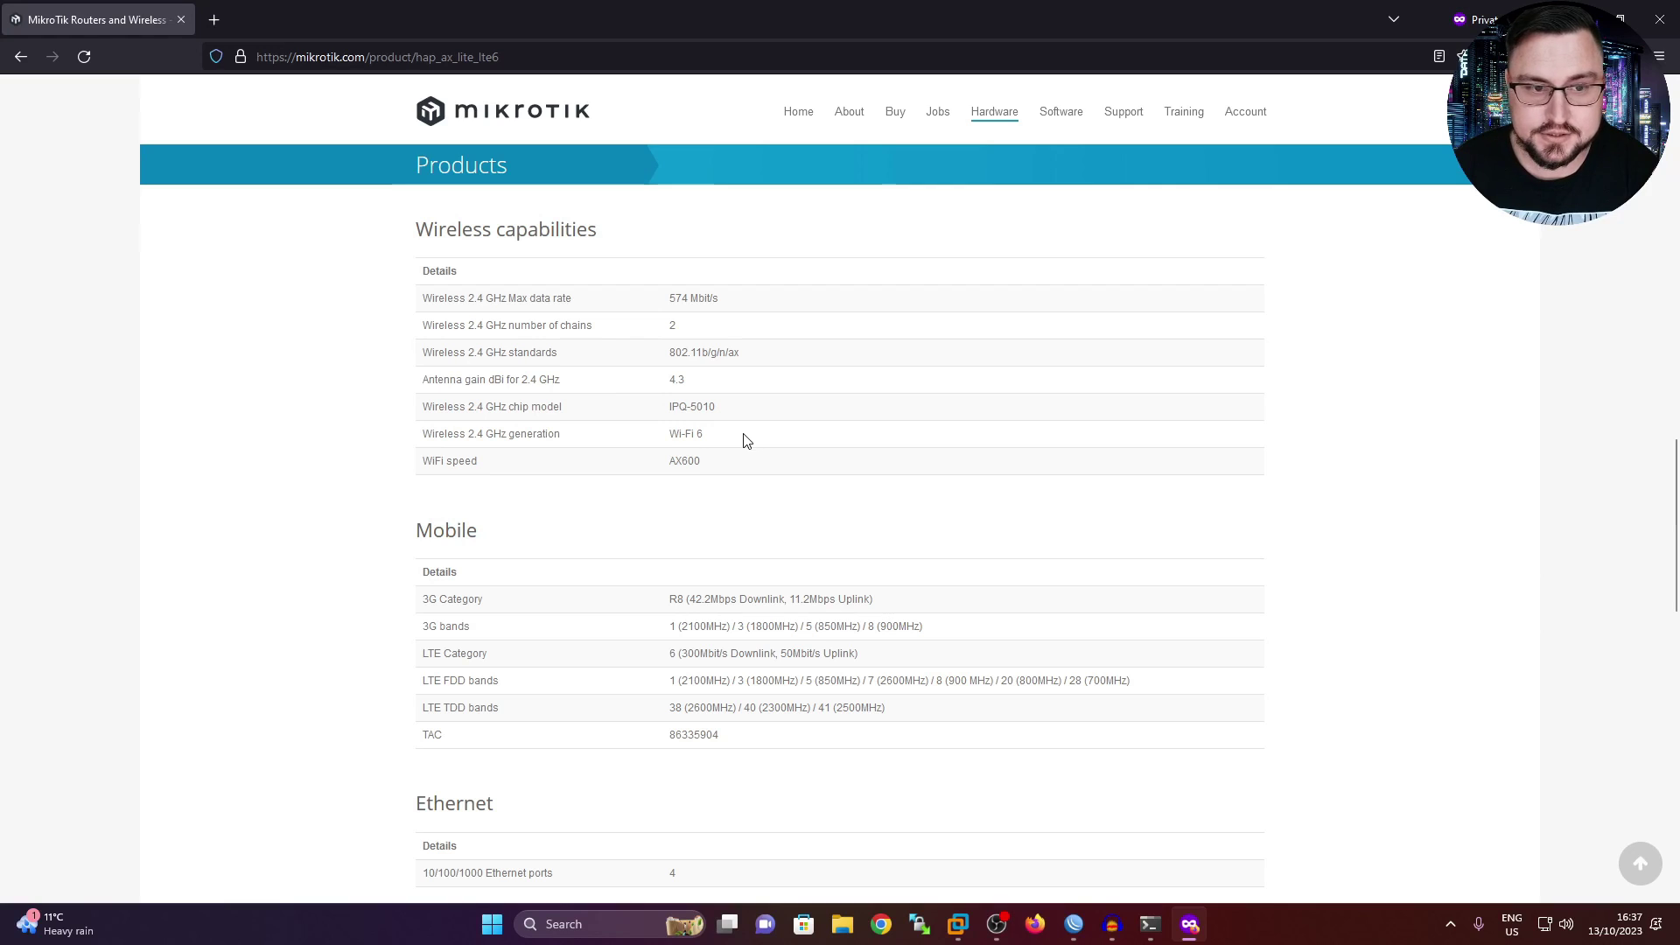
{"action": "triple_click", "coordinate": [584, 460]}
{"action": "left_click_drag", "start_coordinate": [462, 454], "coordinate": [656, 435]}
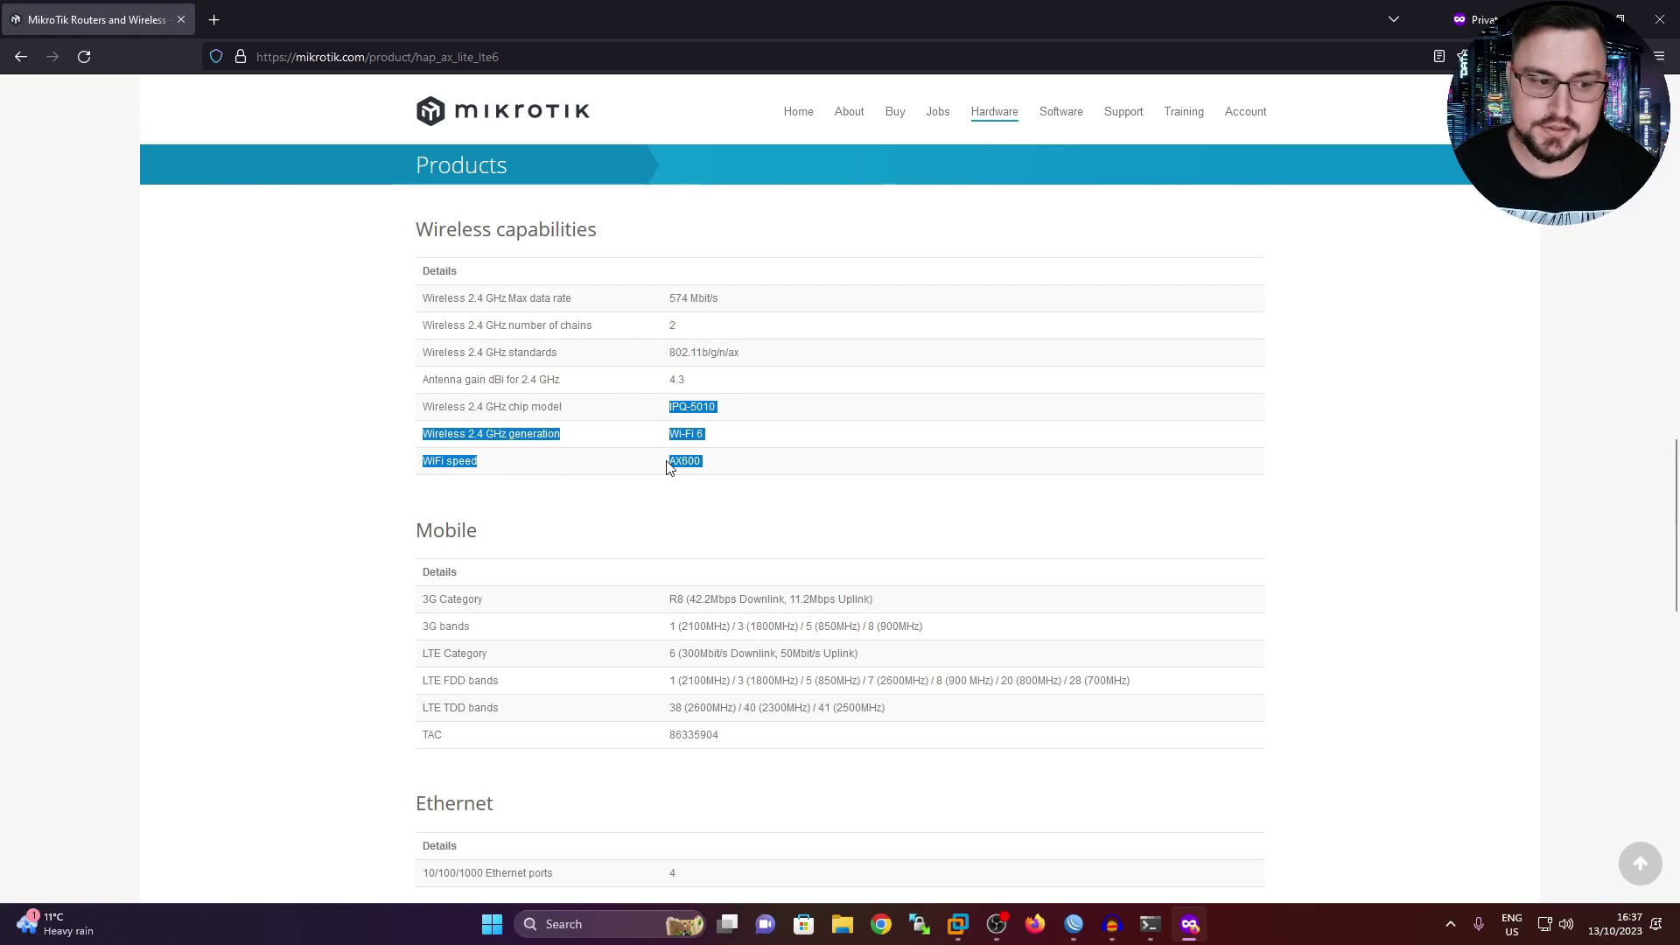
Step: Examine the hAP ax lite LTE6's mobile bands, Ethernet ports, SIM slots and powering details
{"action": "scroll", "coordinate": [671, 473], "scroll_direction": "down", "scroll_amount": 3}
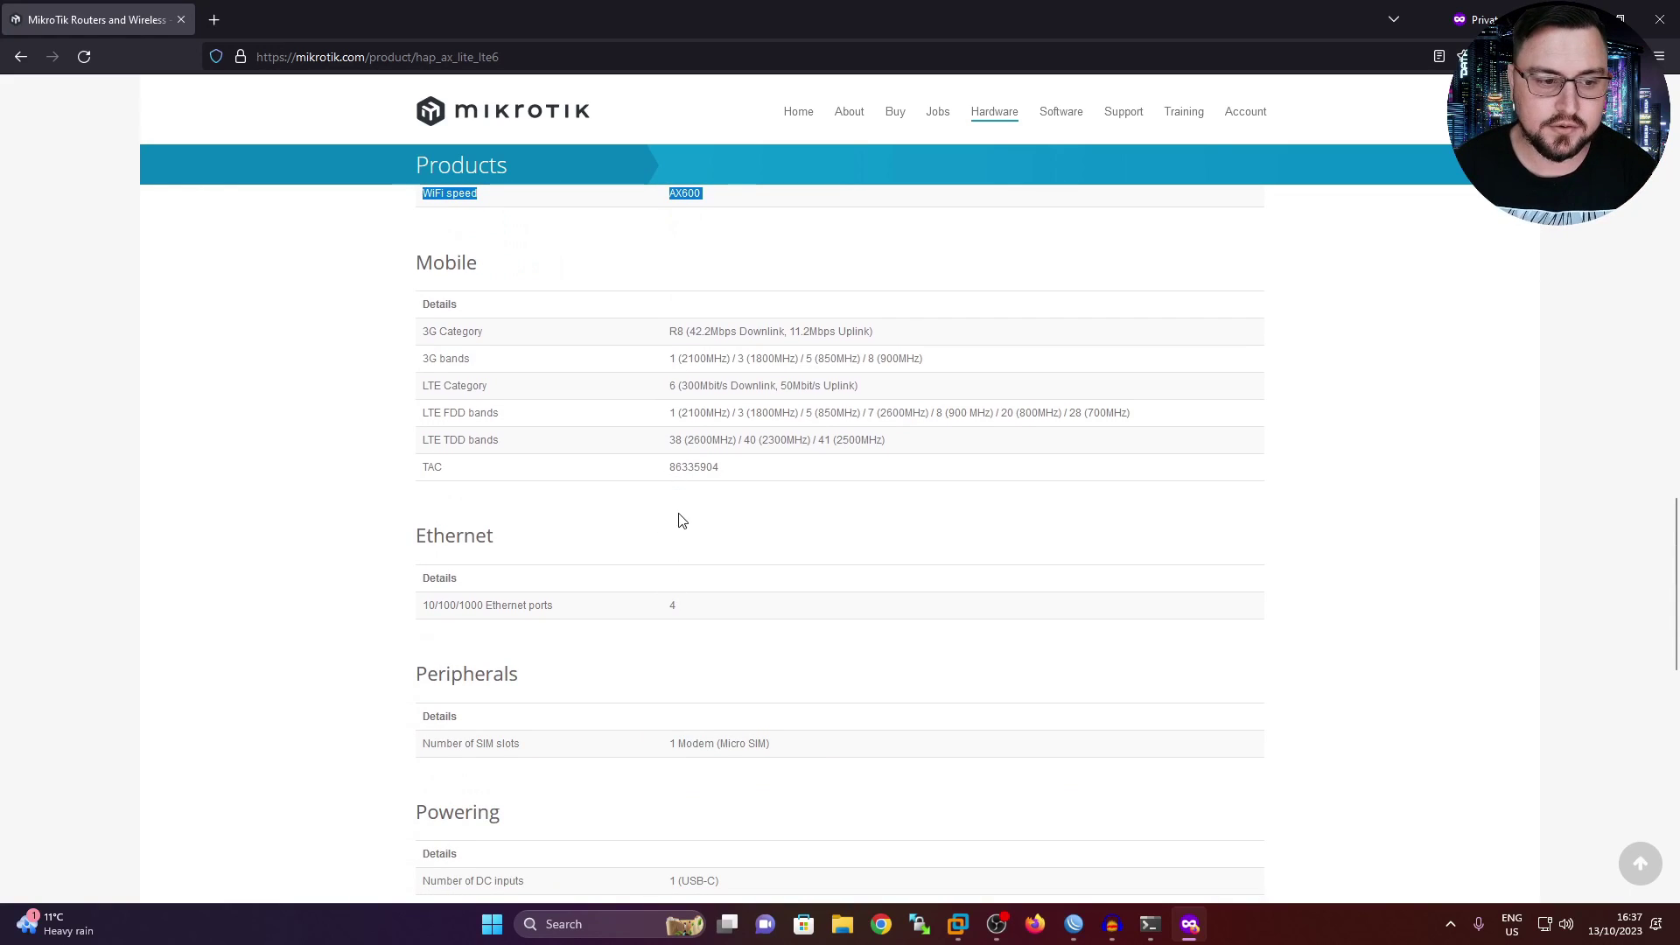
{"action": "scroll", "coordinate": [499, 713], "scroll_direction": "down", "scroll_amount": 1}
{"action": "scroll", "coordinate": [499, 713], "scroll_direction": "down", "scroll_amount": 1}
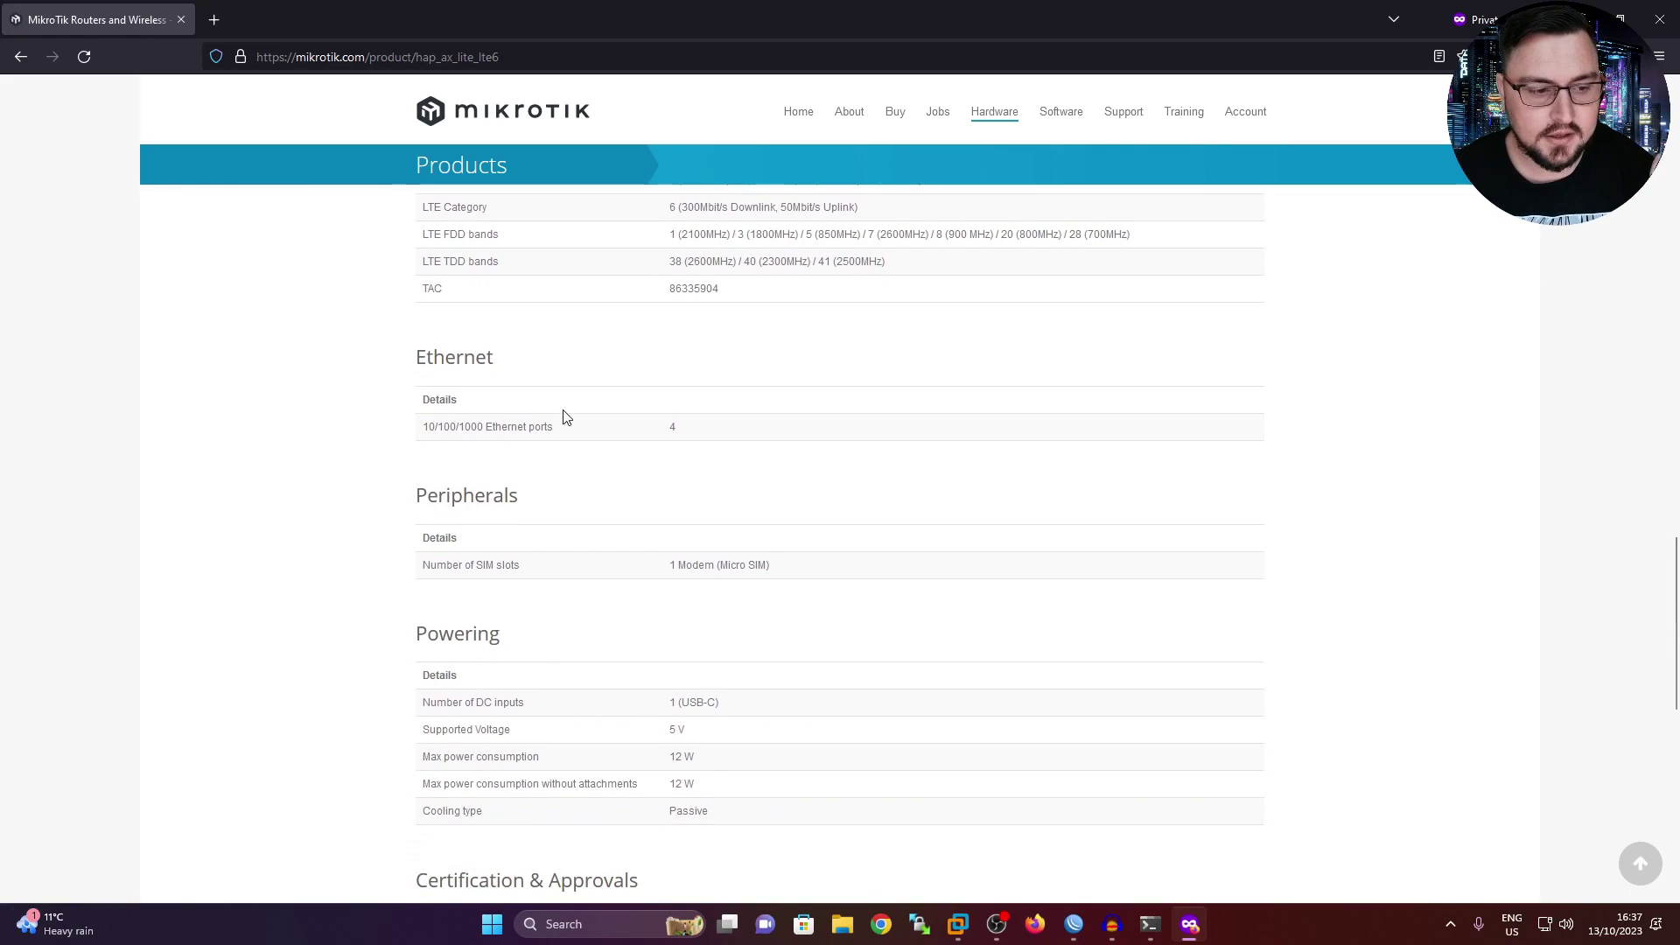
{"action": "left_click_drag", "start_coordinate": [426, 426], "coordinate": [648, 435]}
{"action": "left_click", "coordinate": [638, 426]}
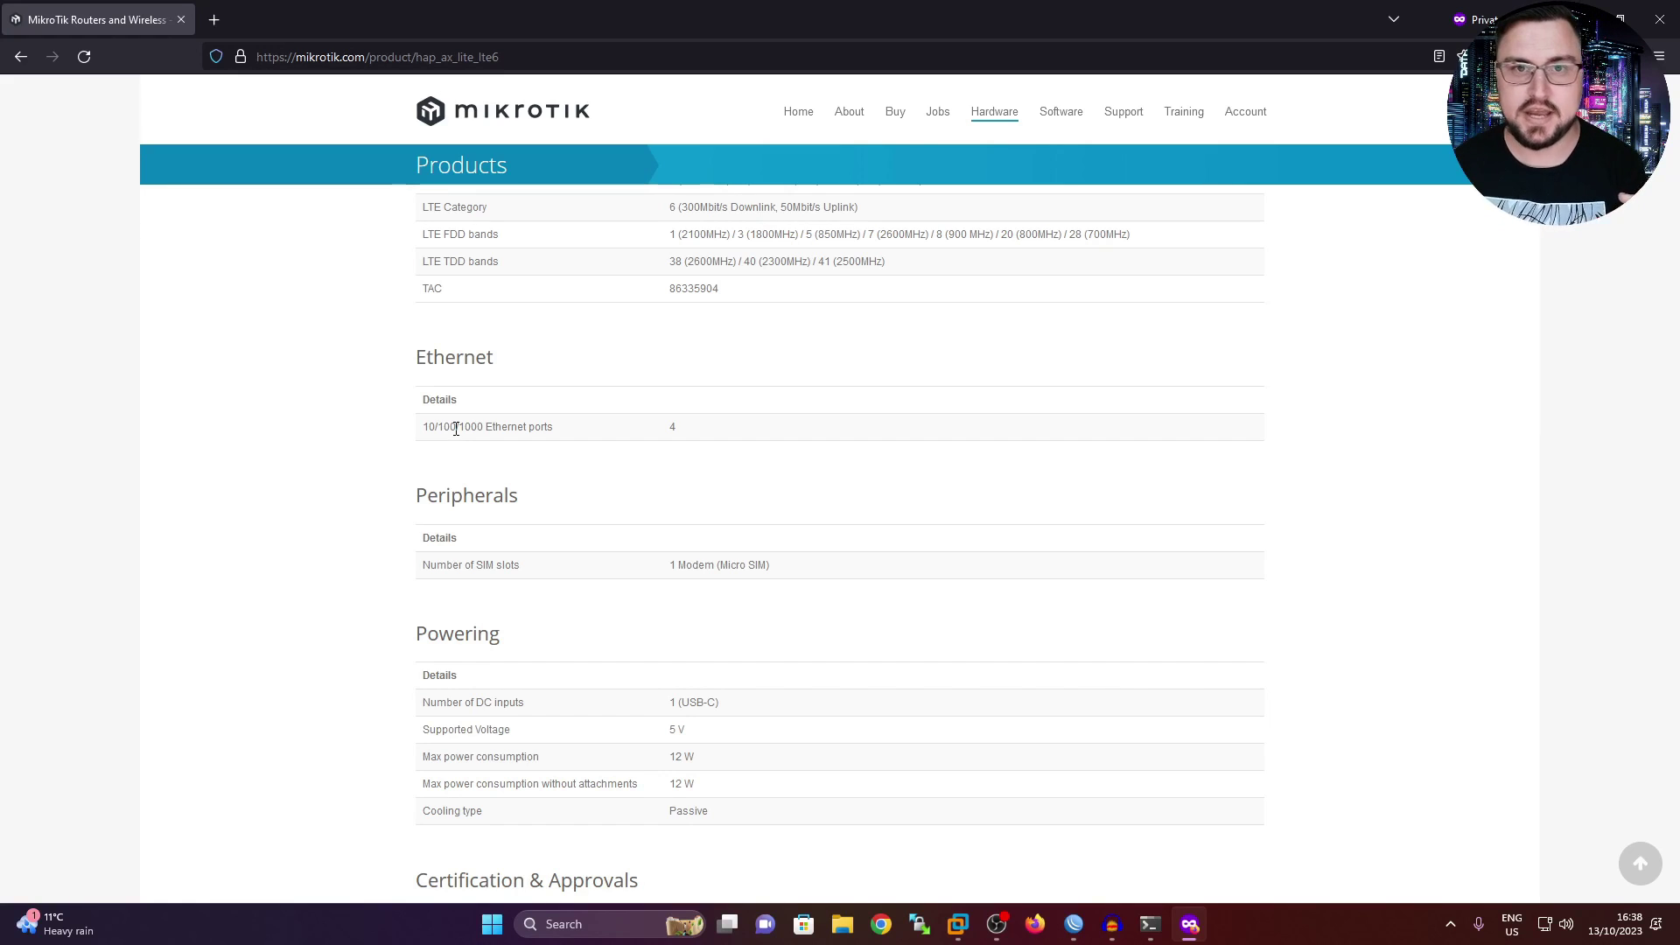
{"action": "scroll", "coordinate": [682, 394], "scroll_direction": "down", "scroll_amount": 3}
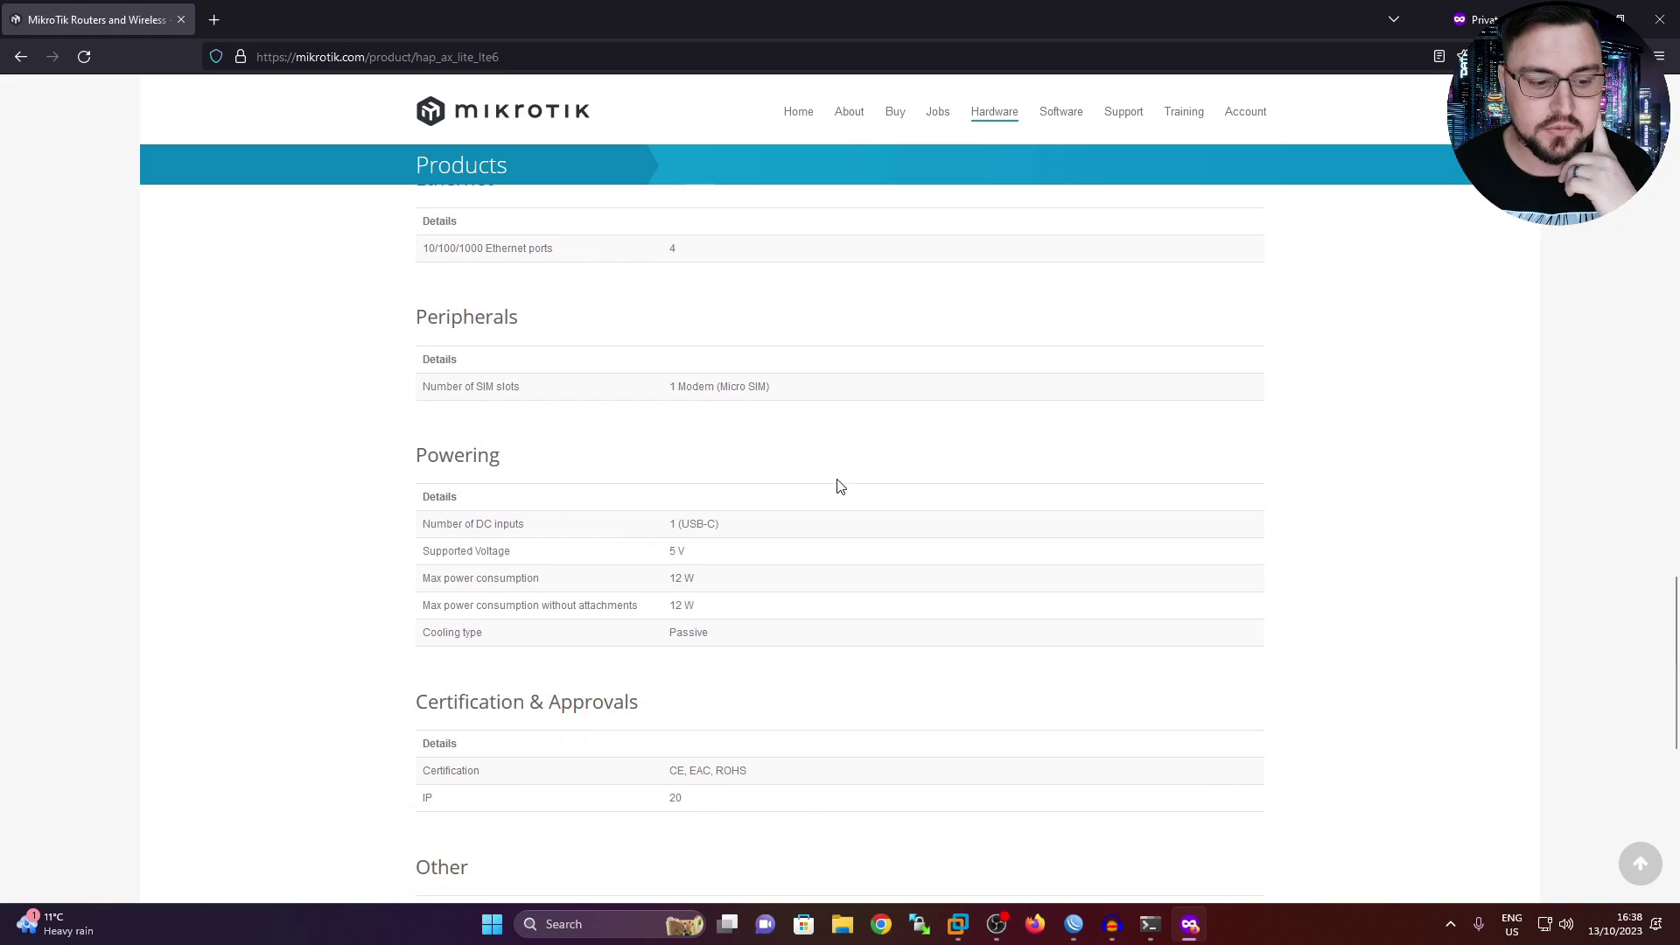
{"action": "scroll", "coordinate": [834, 480], "scroll_direction": "down", "scroll_amount": 6}
Step: Open the hAP ax lite LTE6's gallery and look over the product photos
{"action": "scroll", "coordinate": [700, 547], "scroll_direction": "up", "scroll_amount": 12}
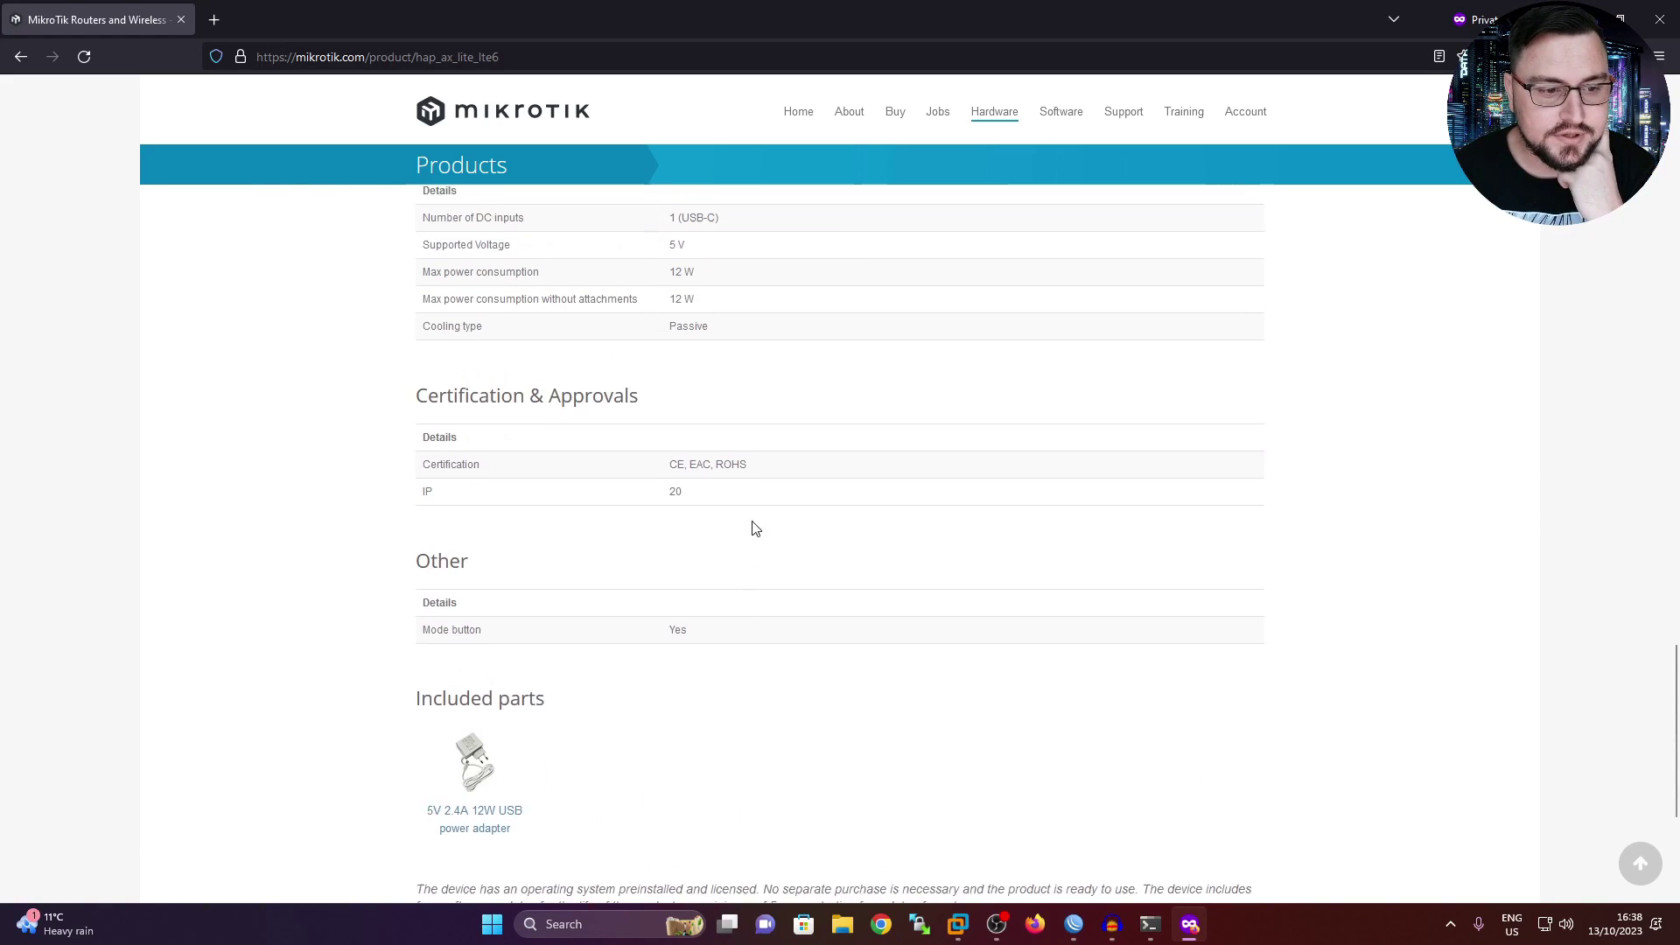
{"action": "scroll", "coordinate": [735, 584], "scroll_direction": "up", "scroll_amount": 10}
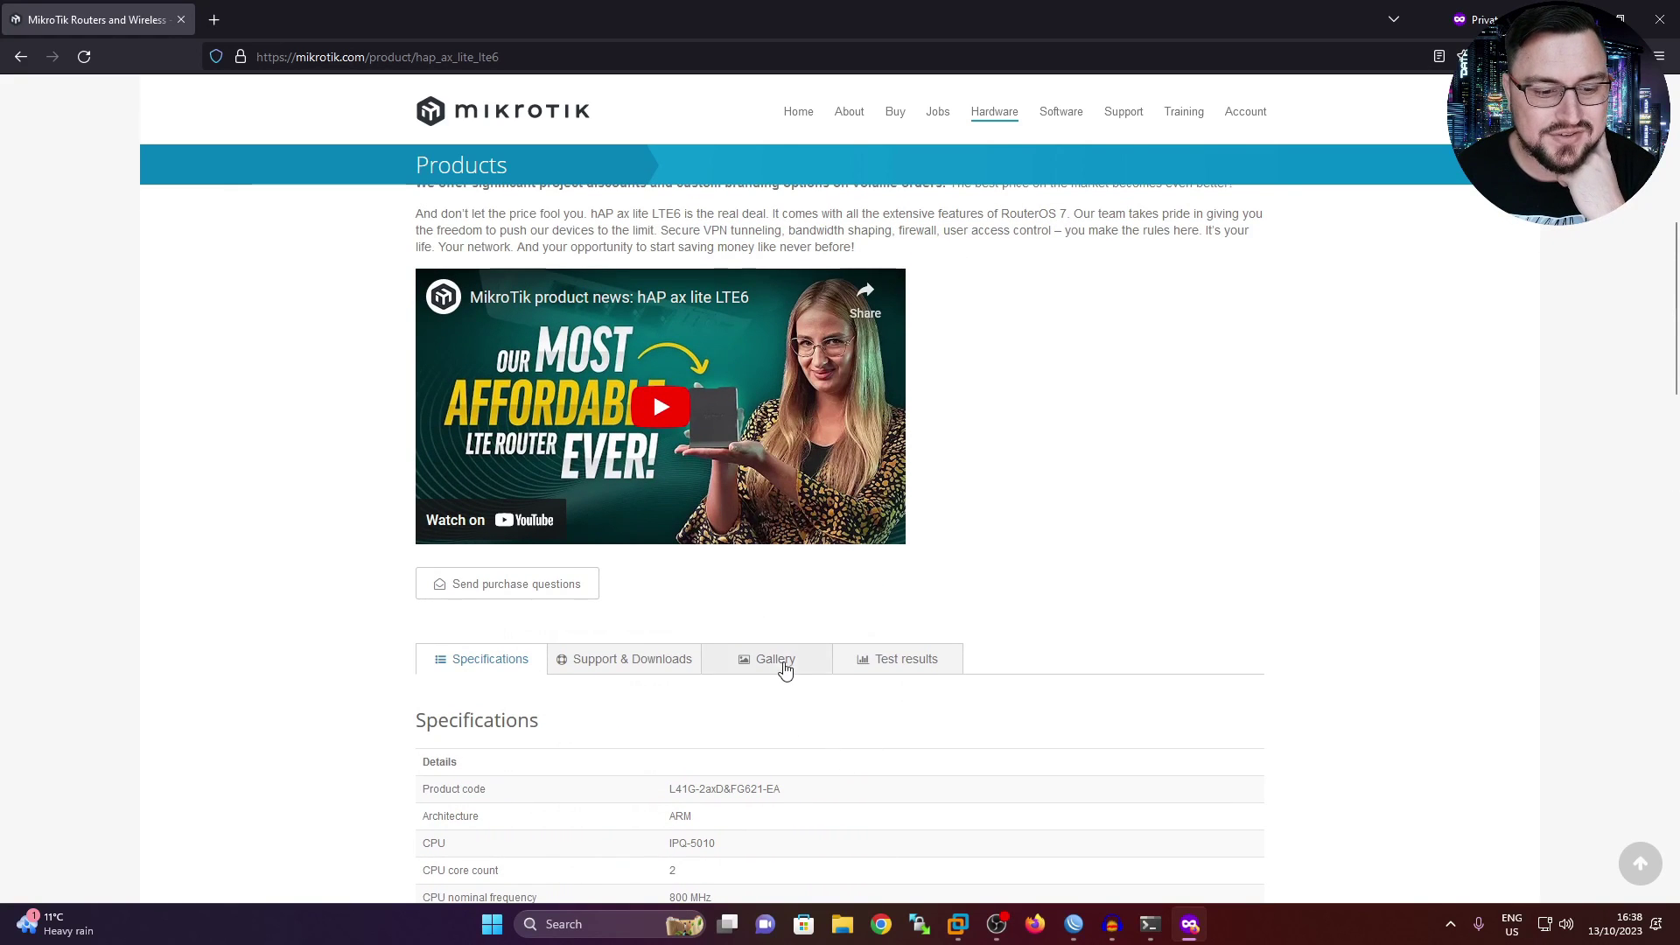
{"action": "left_click", "coordinate": [786, 665]}
{"action": "scroll", "coordinate": [630, 525], "scroll_direction": "down", "scroll_amount": 3}
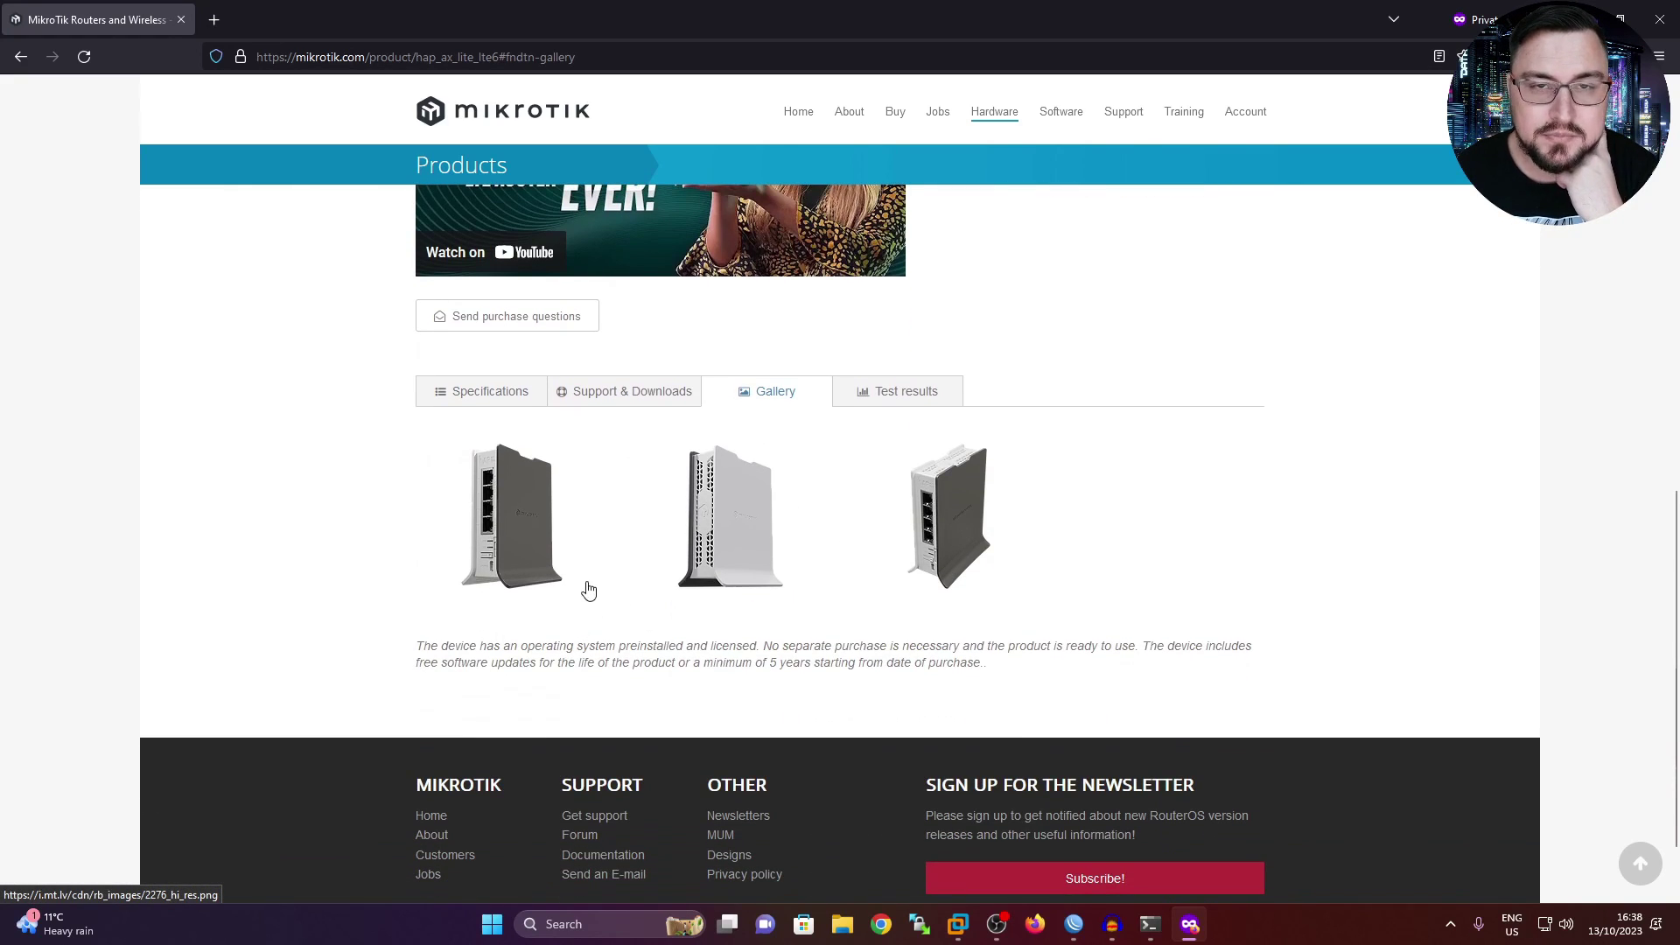
{"action": "scroll", "coordinate": [599, 648], "scroll_direction": "up", "scroll_amount": 2}
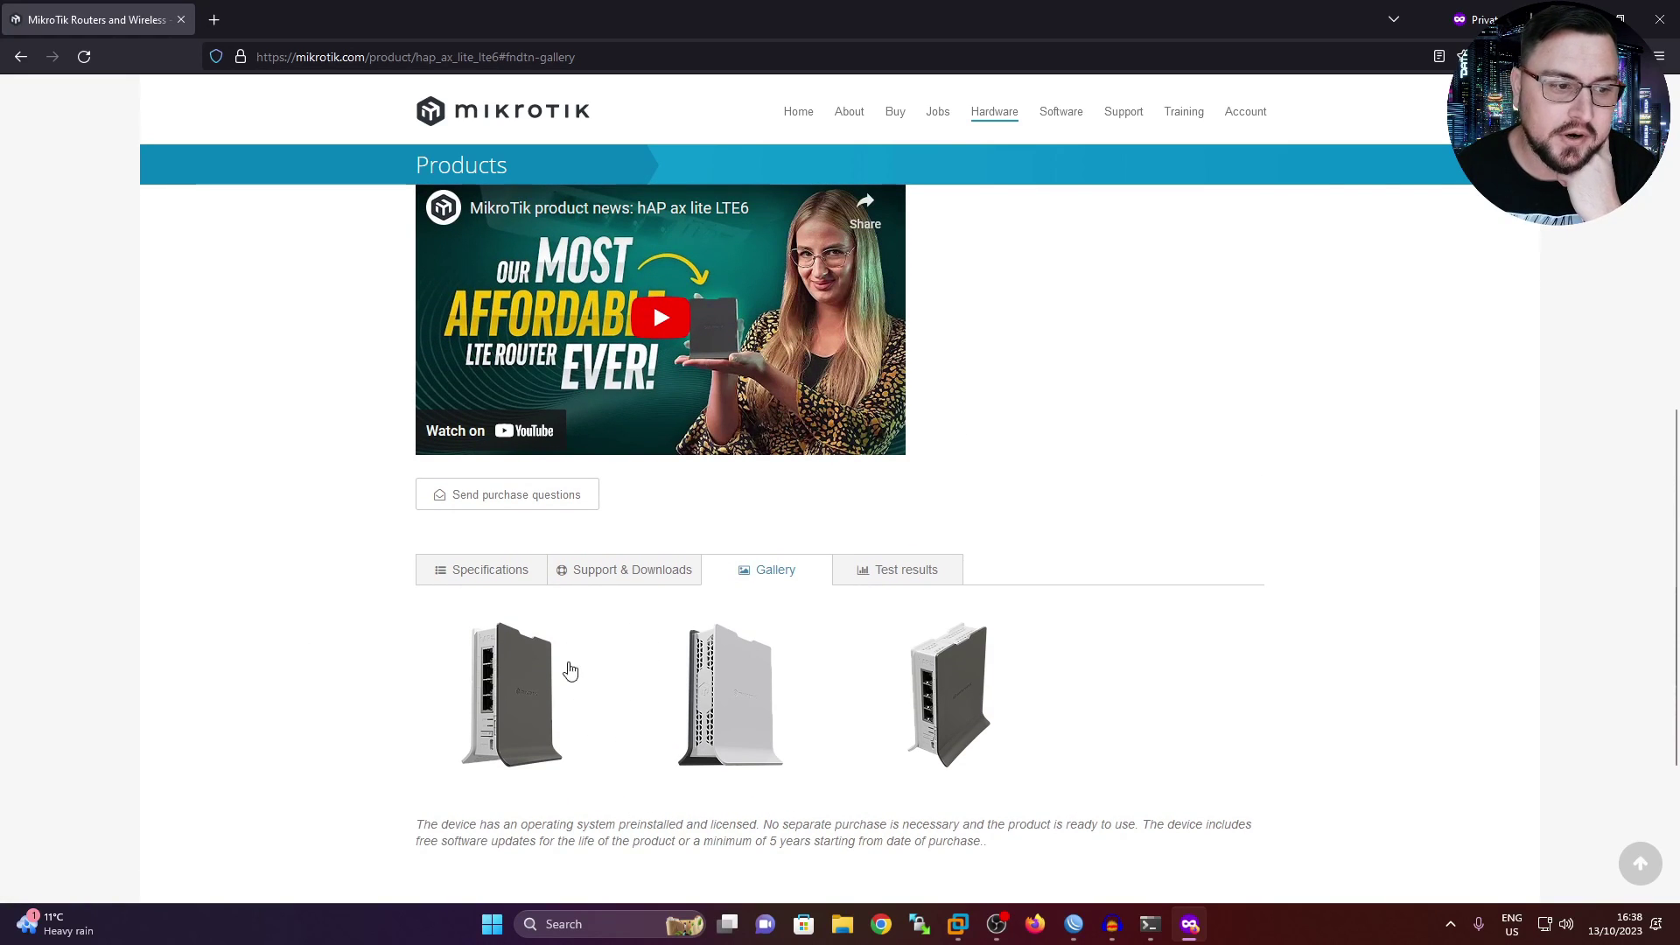